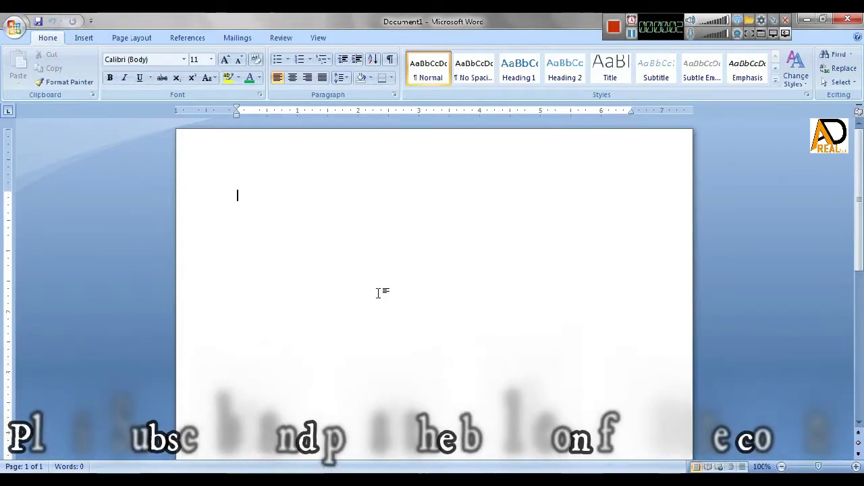
- Apply the Narrow 0.5-inch margin preset and switch the paper size to A4
{"action": "left_click", "coordinate": [84, 38]}
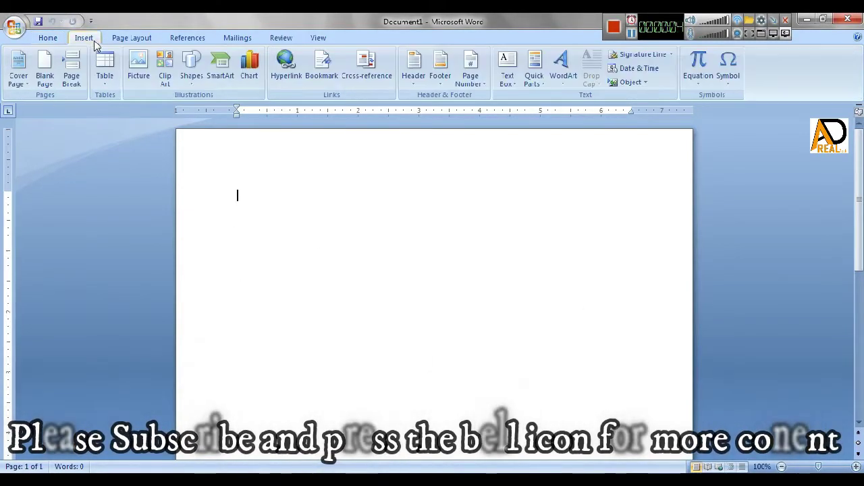
{"action": "left_click", "coordinate": [60, 41]}
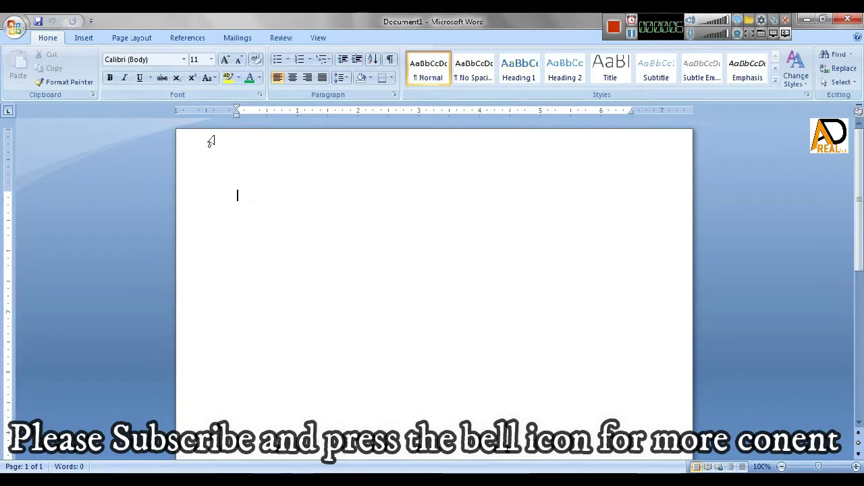
{"action": "left_click", "coordinate": [84, 38]}
{"action": "left_click", "coordinate": [144, 38]}
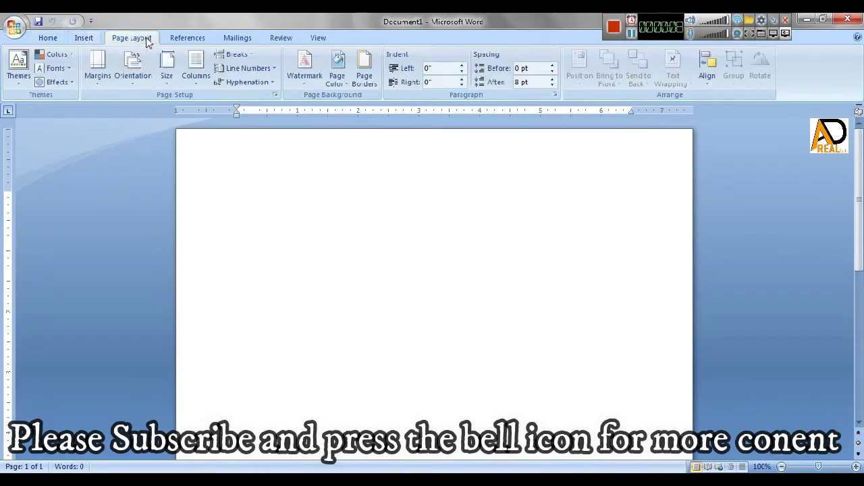
{"action": "left_click", "coordinate": [96, 67]}
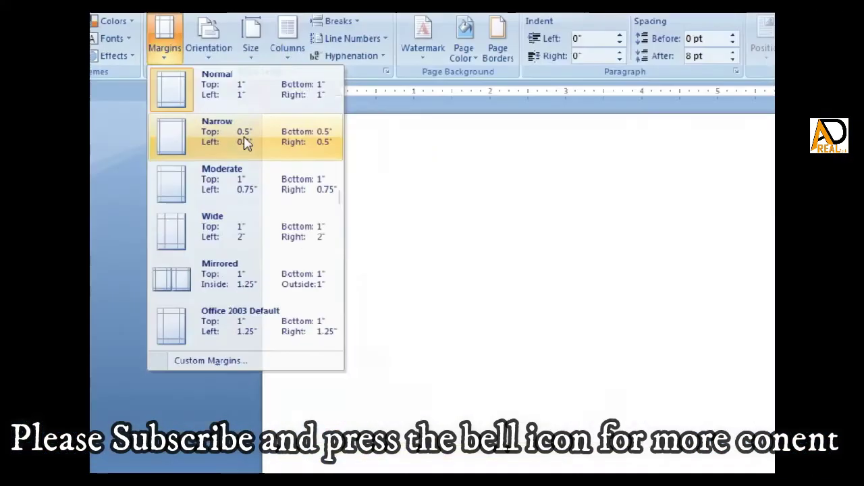
{"action": "left_click", "coordinate": [245, 141]}
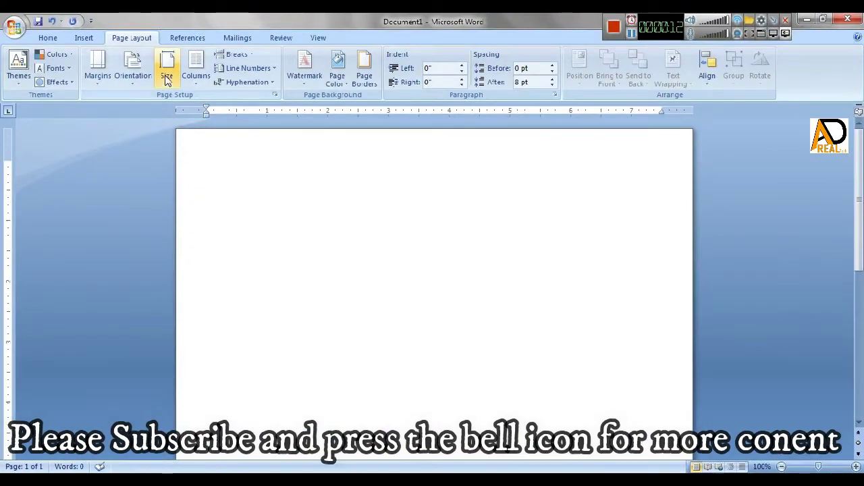
{"action": "left_click", "coordinate": [167, 71]}
{"action": "left_click", "coordinate": [196, 241]}
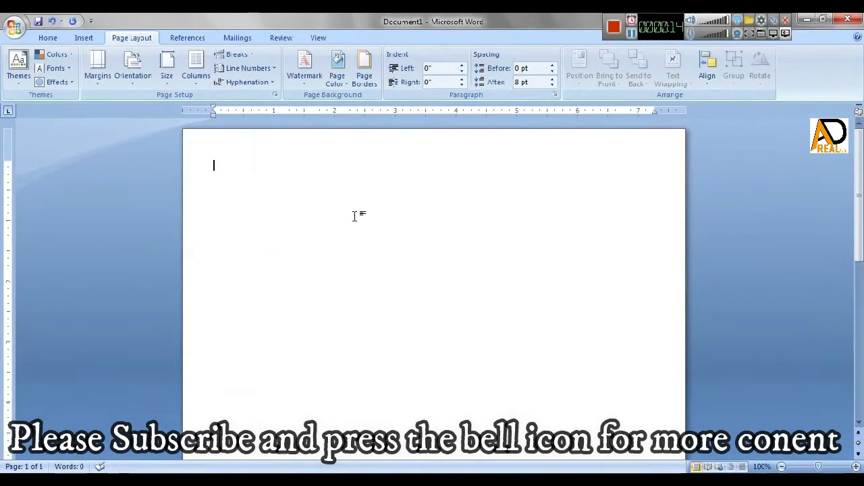
{"action": "left_click", "coordinate": [82, 39]}
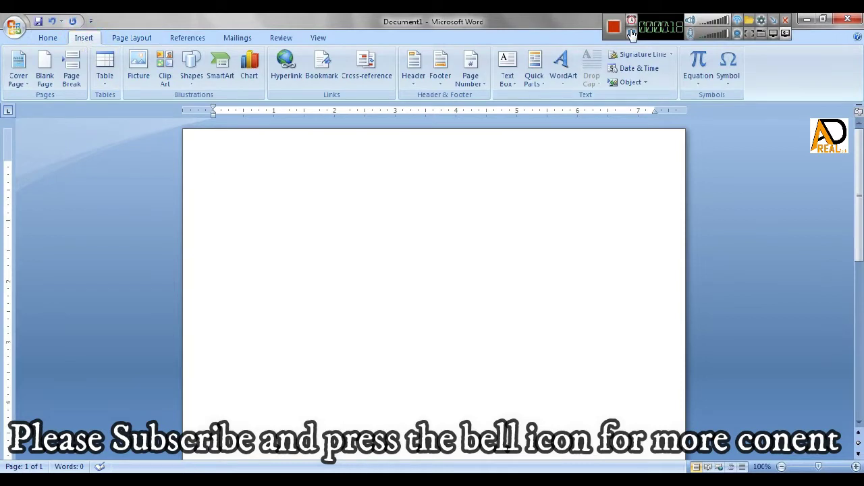
{"action": "left_click", "coordinate": [133, 39]}
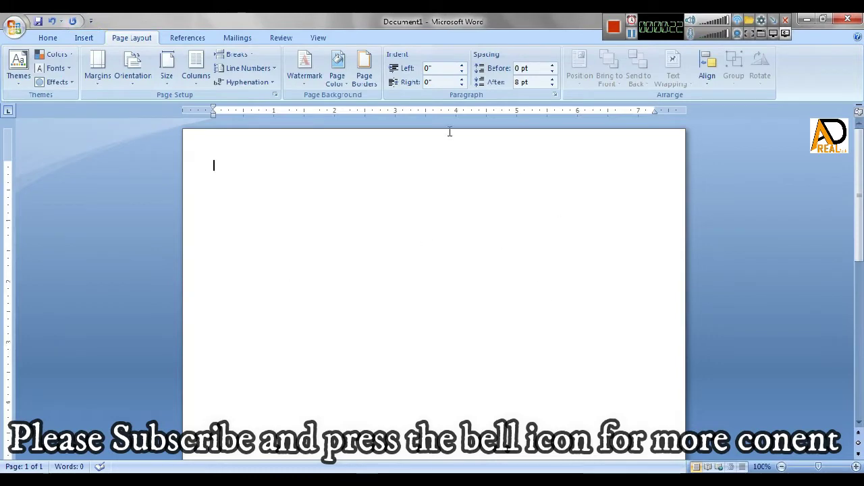
- Open the Custom Watermark settings and choose a Picture watermark
{"action": "left_click", "coordinate": [305, 77]}
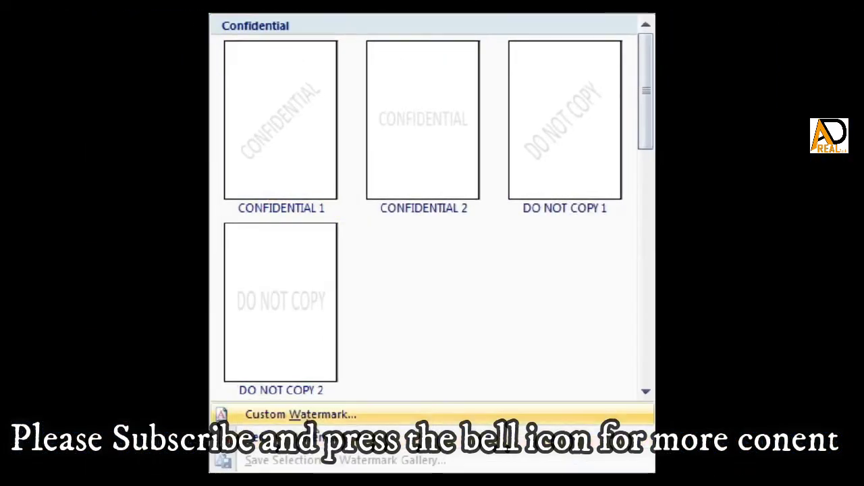
{"action": "left_click", "coordinate": [300, 414]}
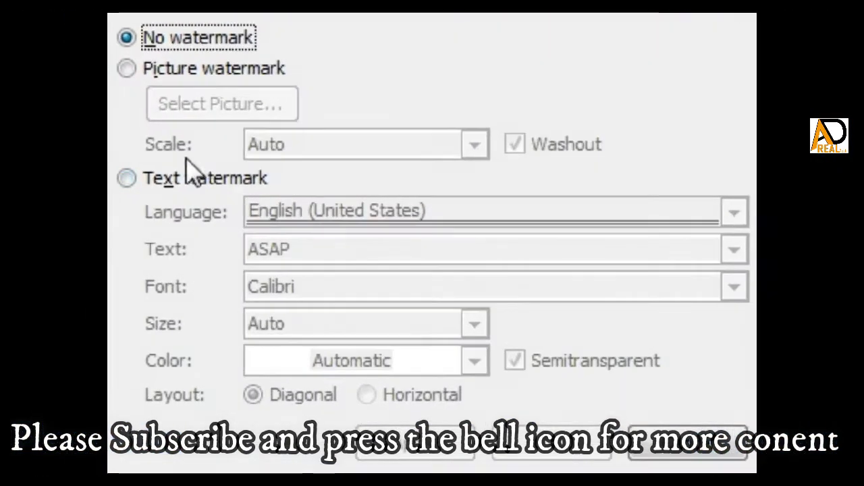
{"action": "left_click", "coordinate": [175, 71]}
{"action": "left_click", "coordinate": [215, 107]}
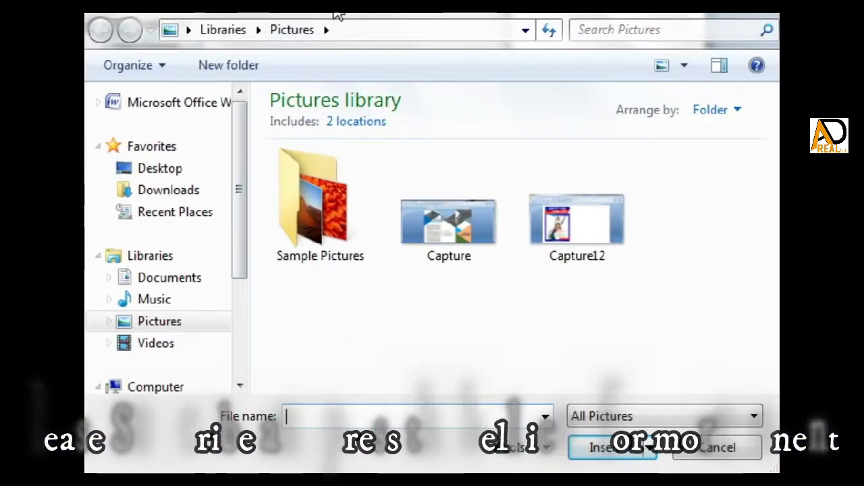
- Select logo global touch.png from drive E: and apply it as the watermark
{"action": "scroll", "coordinate": [226, 290], "scroll_direction": "down", "scroll_amount": 2}
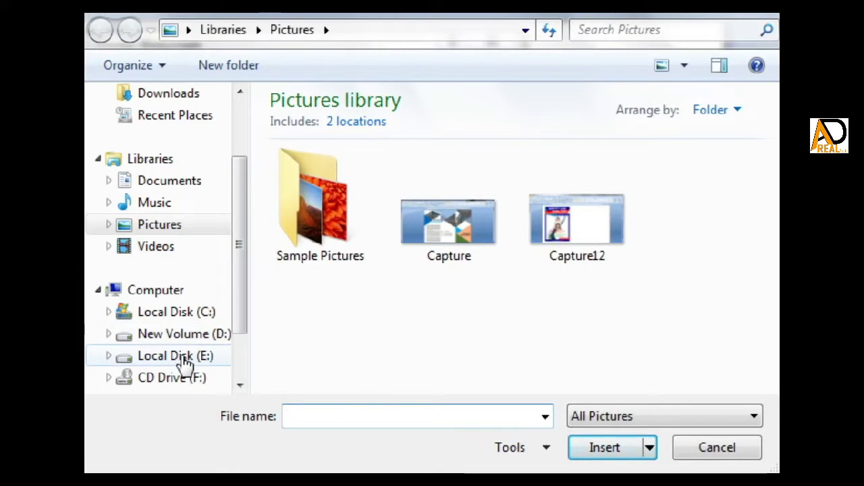
{"action": "left_click", "coordinate": [190, 361]}
{"action": "left_click", "coordinate": [384, 284]}
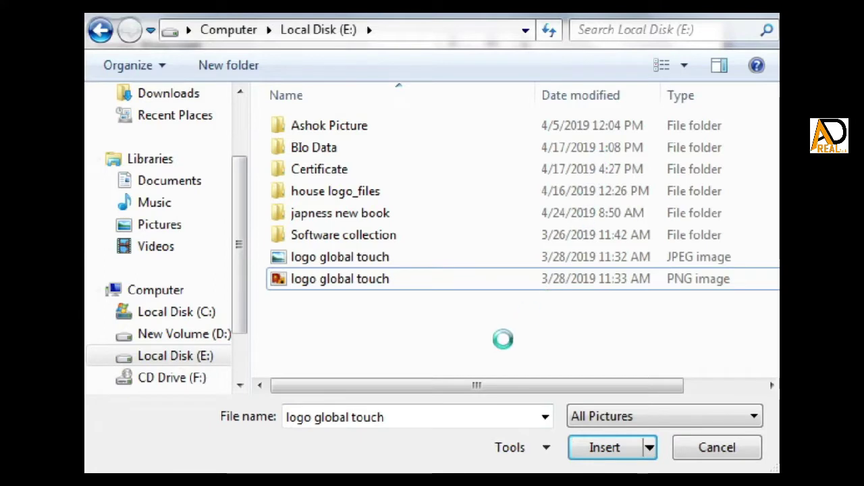
{"action": "right_click", "coordinate": [503, 348]}
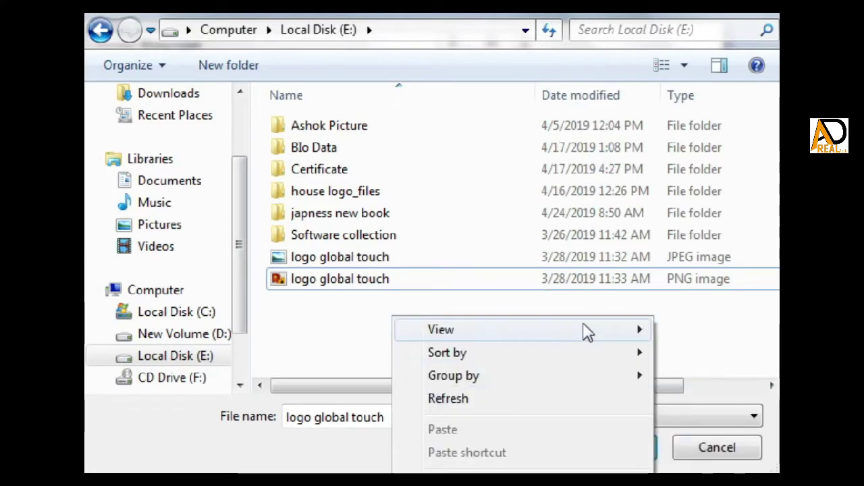
{"action": "mouse_move", "coordinate": [639, 337]}
{"action": "left_click", "coordinate": [718, 353]}
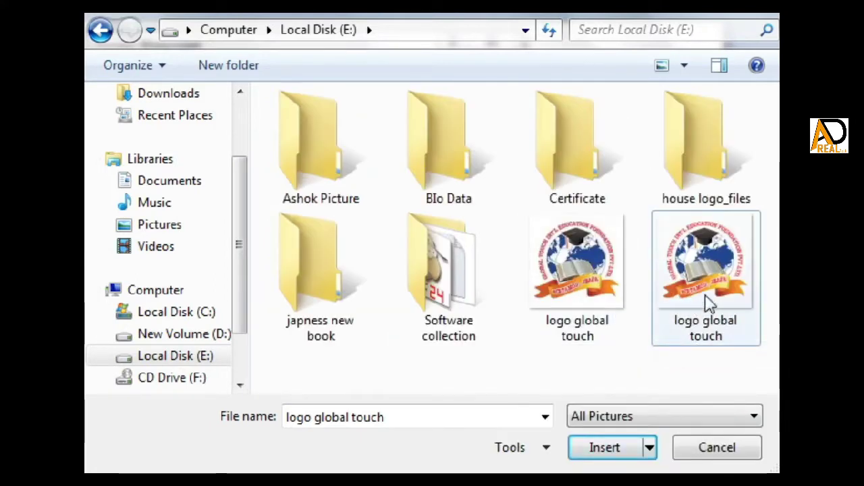
{"action": "left_click", "coordinate": [626, 453]}
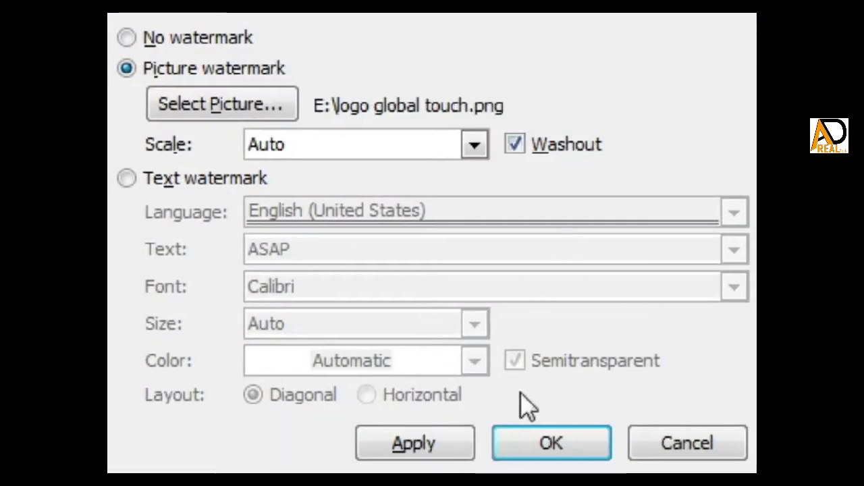
{"action": "left_click", "coordinate": [526, 446]}
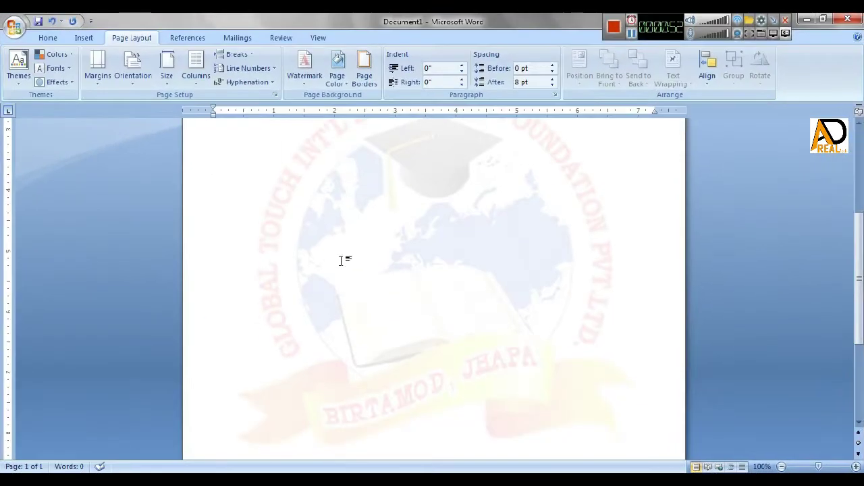
- Draw a right triangle in the page's top-left corner
{"action": "scroll", "coordinate": [353, 264], "scroll_direction": "down", "scroll_amount": 6}
{"action": "scroll", "coordinate": [383, 237], "scroll_direction": "up", "scroll_amount": 5}
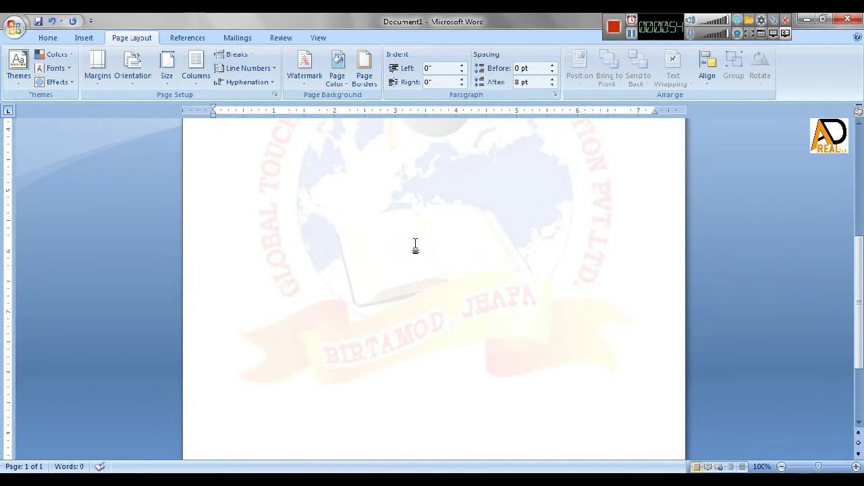
{"action": "scroll", "coordinate": [406, 237], "scroll_direction": "up", "scroll_amount": 2}
{"action": "scroll", "coordinate": [473, 270], "scroll_direction": "up", "scroll_amount": 5}
{"action": "left_click", "coordinate": [84, 38]}
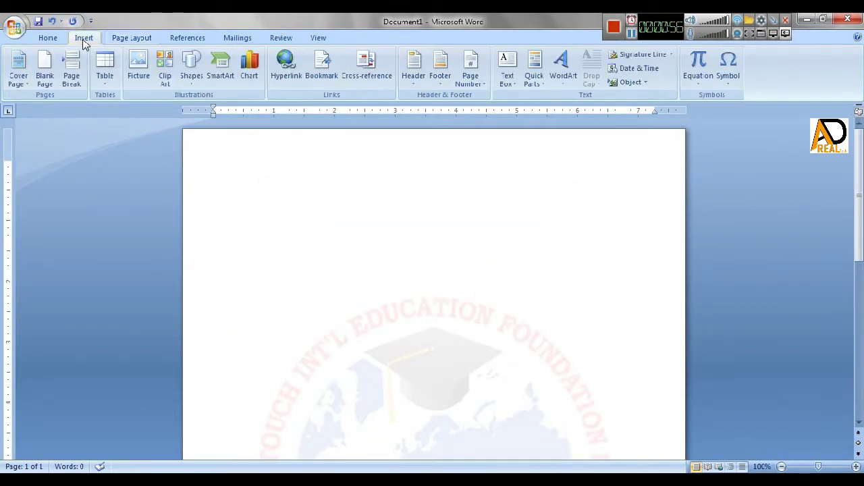
{"action": "left_click", "coordinate": [191, 64]}
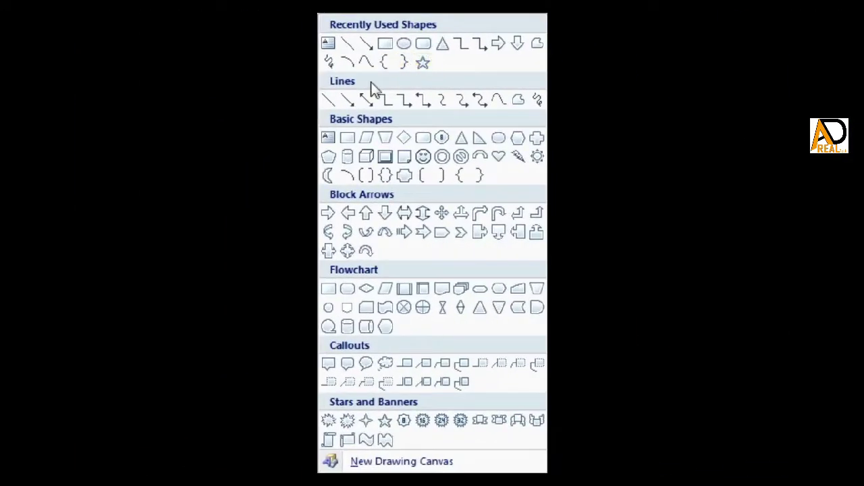
{"action": "left_click", "coordinate": [537, 46]}
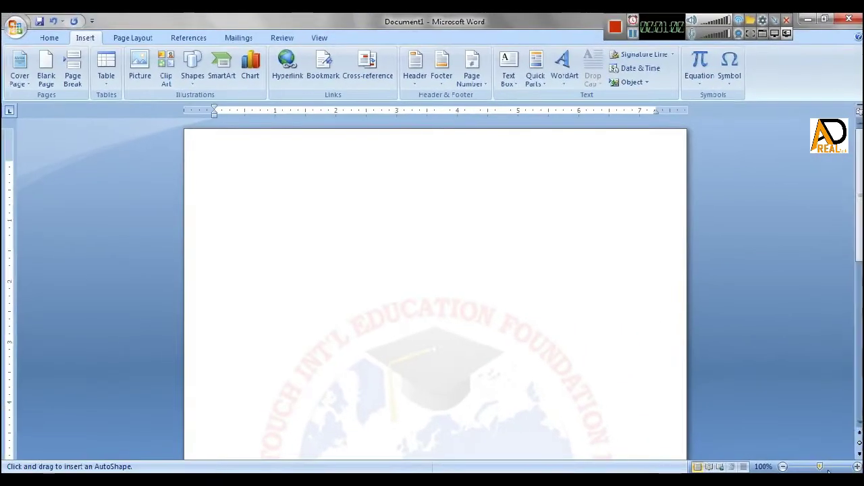
{"action": "scroll", "coordinate": [216, 226], "scroll_direction": "up", "scroll_amount": 3, "text": "ctrl"}
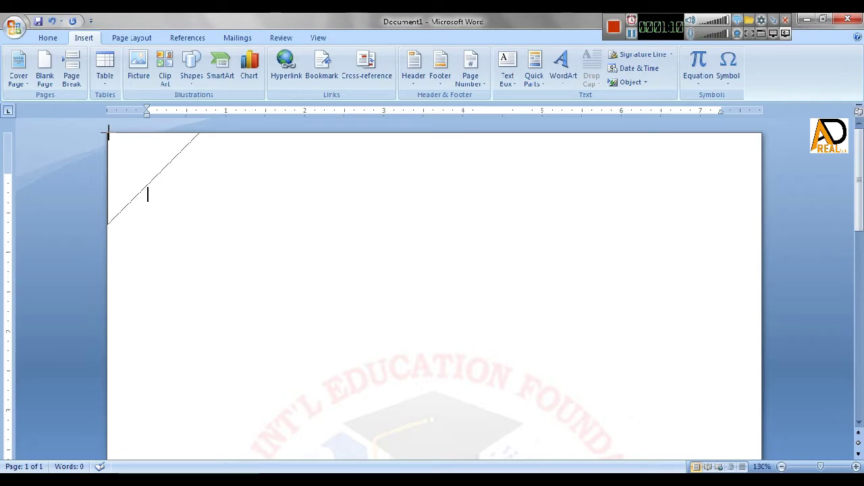
- Give the corner triangle a green fill and a green outline
{"action": "left_click", "coordinate": [172, 177]}
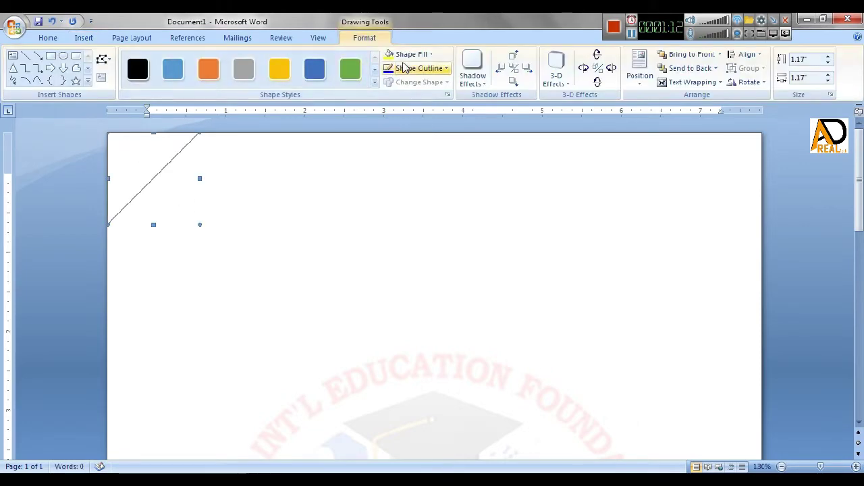
{"action": "left_click", "coordinate": [405, 54]}
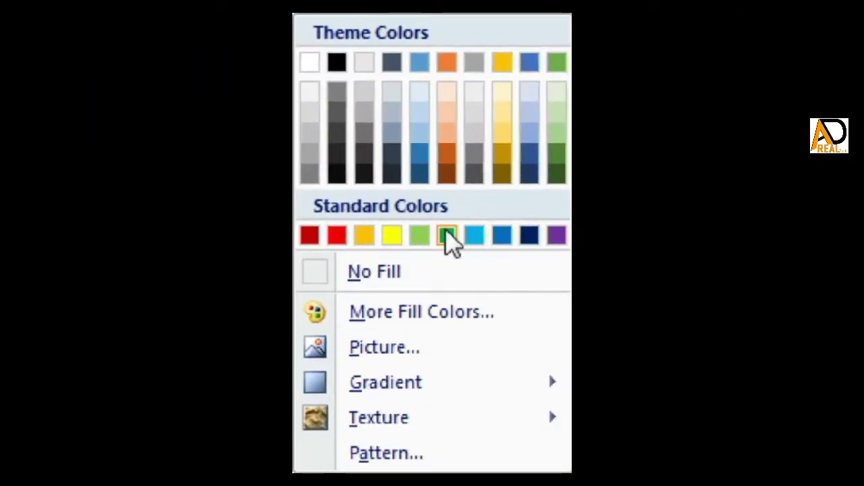
{"action": "left_click", "coordinate": [447, 235]}
{"action": "left_click", "coordinate": [415, 65]}
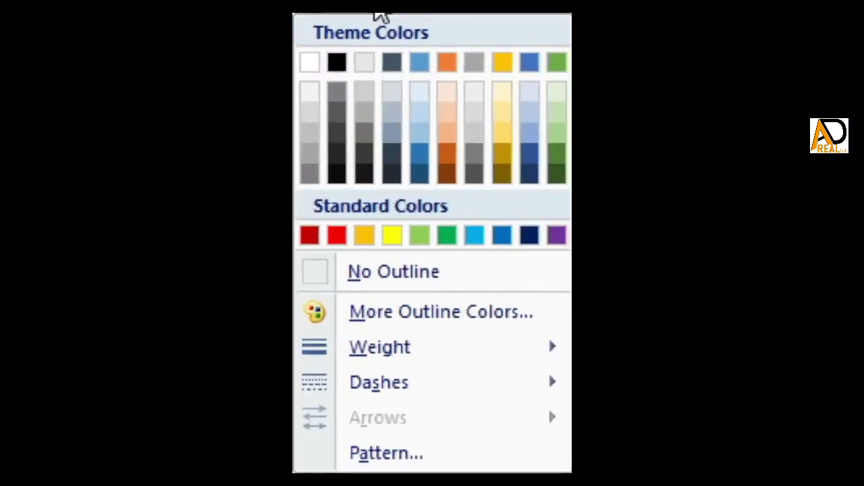
{"action": "left_click", "coordinate": [447, 235]}
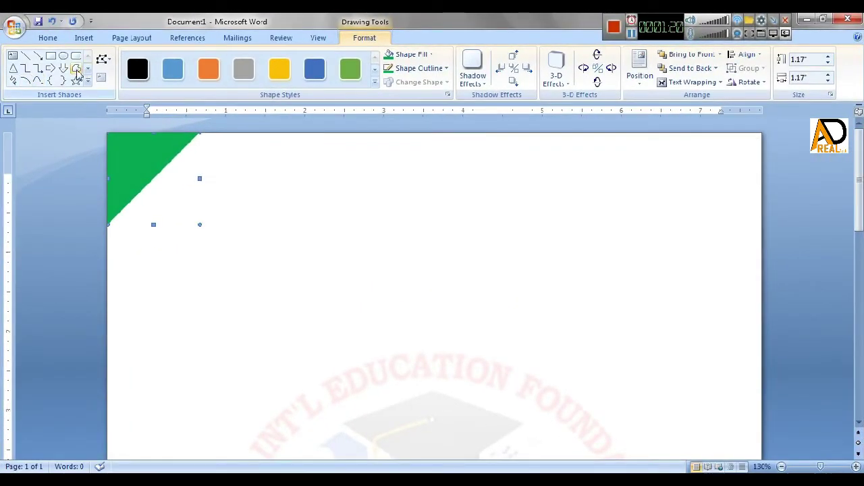
{"action": "left_click", "coordinate": [76, 69]}
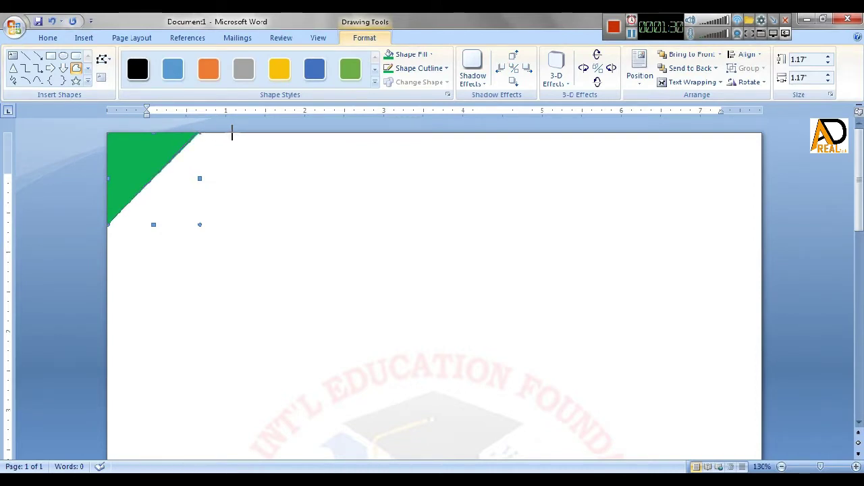
- Draw a freeform band around the green triangle and make its fill and outline light green
{"action": "left_click", "coordinate": [233, 134]}
{"action": "double_click", "coordinate": [136, 229]}
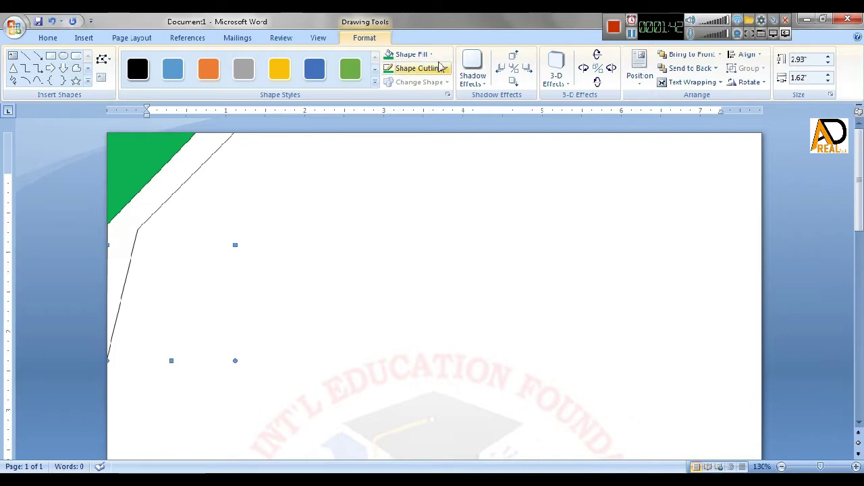
{"action": "left_click", "coordinate": [414, 54]}
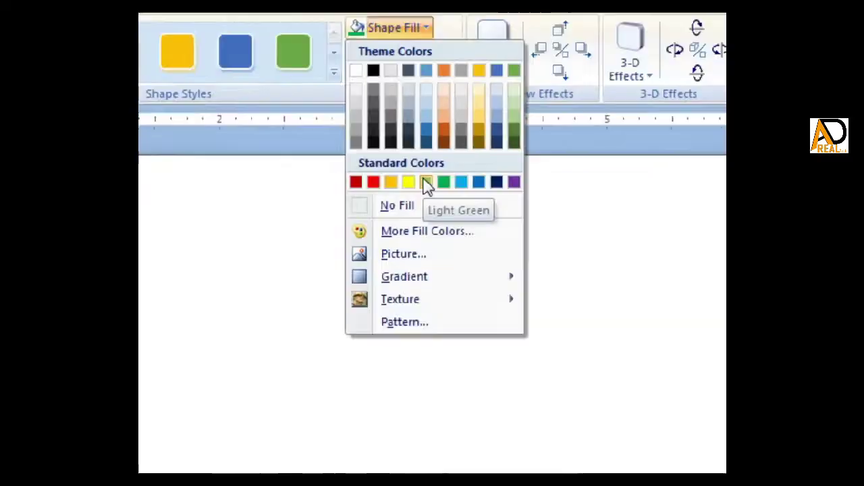
{"action": "left_click", "coordinate": [420, 240]}
{"action": "left_click", "coordinate": [420, 67]}
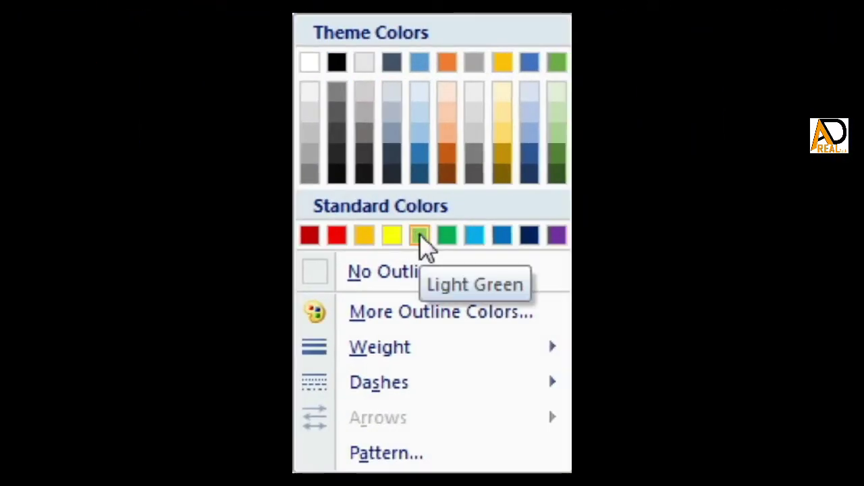
{"action": "left_click", "coordinate": [419, 234]}
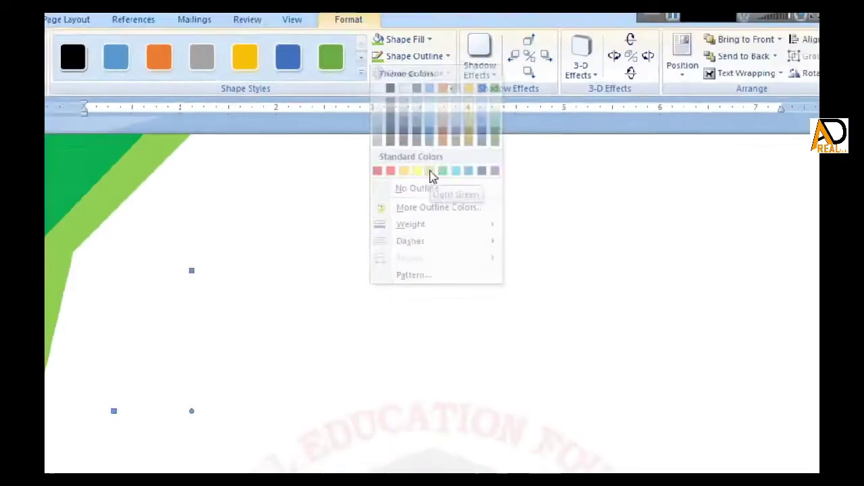
{"action": "left_click", "coordinate": [440, 51]}
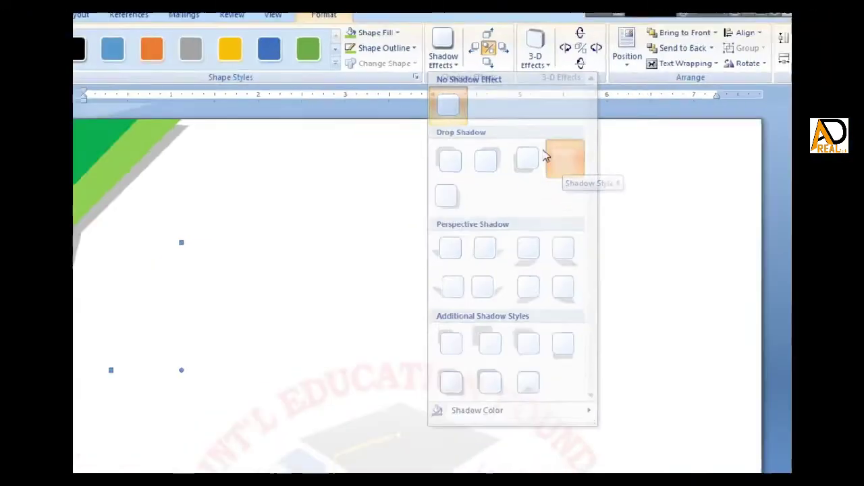
- Give the light green band a drop shadow, nudge it along the edge, and color it purple
{"action": "left_click", "coordinate": [500, 135]}
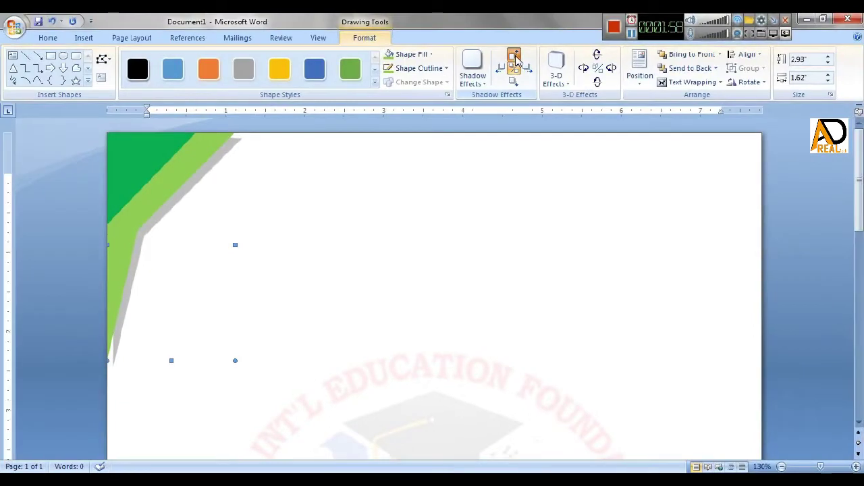
{"action": "left_click", "coordinate": [516, 59]}
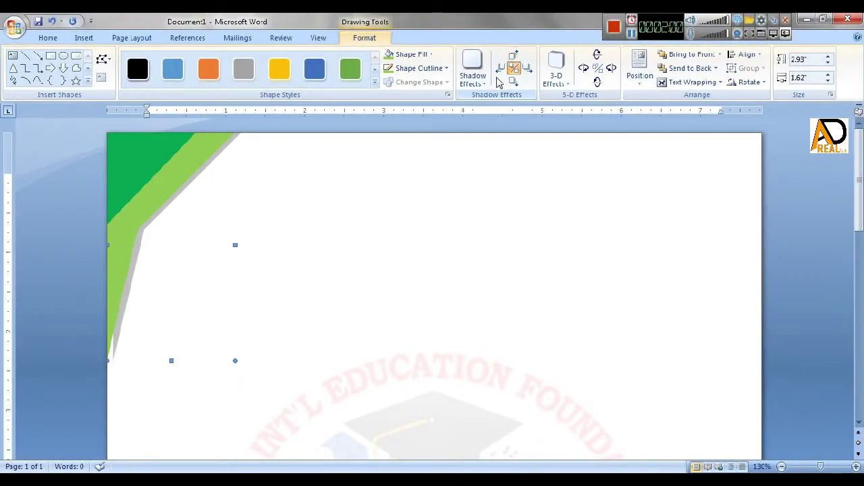
{"action": "left_click", "coordinate": [500, 69]}
{"action": "left_click", "coordinate": [500, 70]}
{"action": "left_click", "coordinate": [517, 84]}
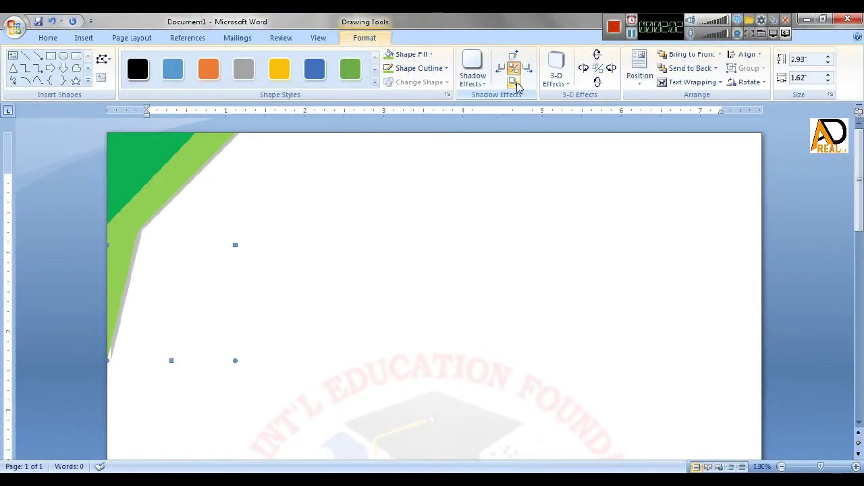
{"action": "left_click", "coordinate": [517, 84]}
{"action": "left_click", "coordinate": [516, 84]}
{"action": "left_click", "coordinate": [515, 59]}
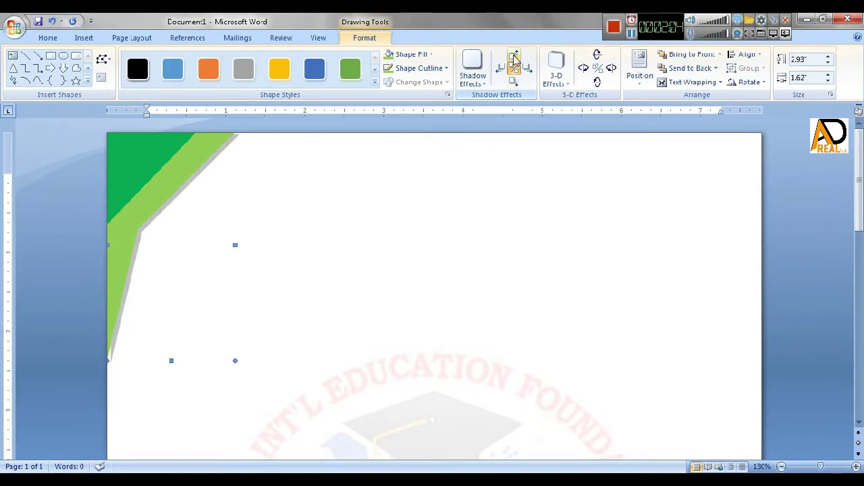
{"action": "left_click", "coordinate": [473, 67]}
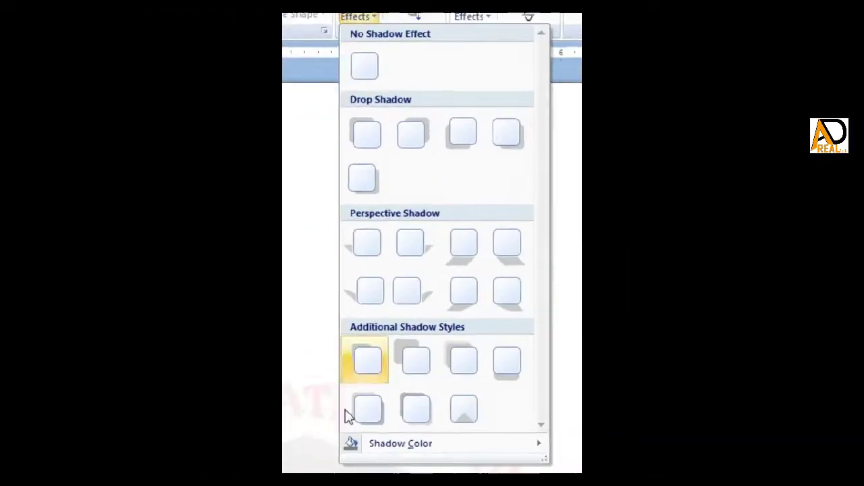
{"action": "mouse_move", "coordinate": [405, 445]}
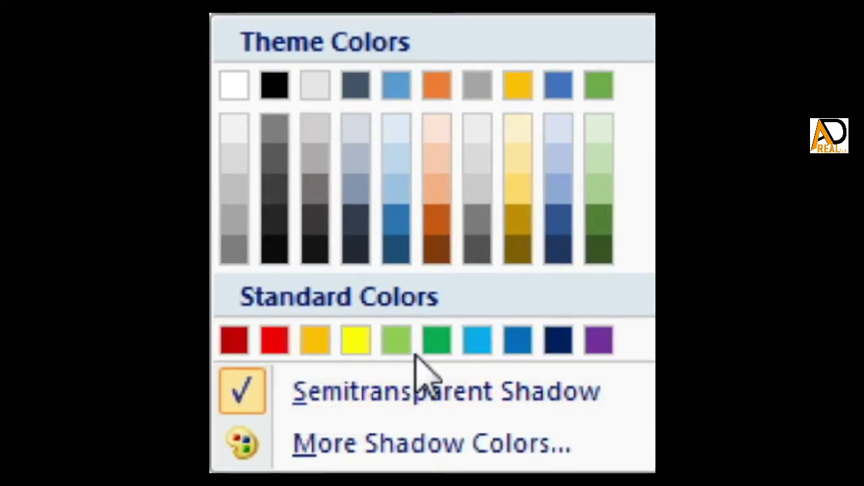
{"action": "left_click", "coordinate": [598, 343]}
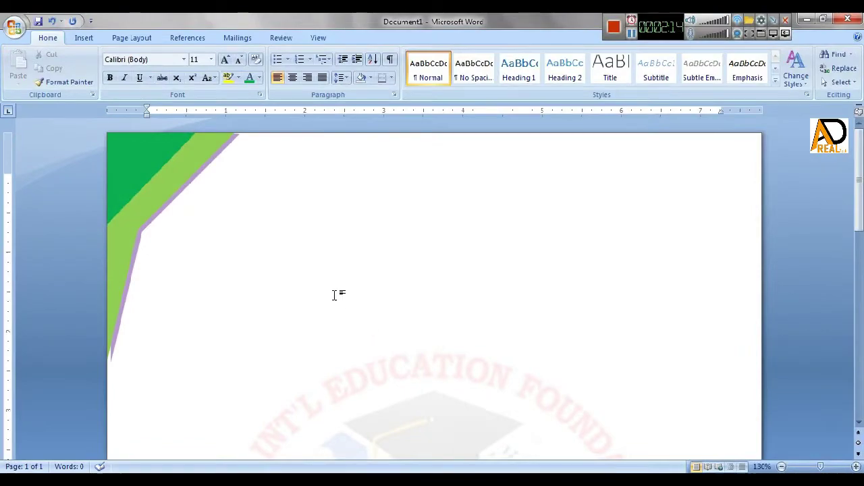
- Insert logo global touch, float it in front of text, and shrink it to 1.1 inches beside the corner
{"action": "left_click", "coordinate": [83, 38]}
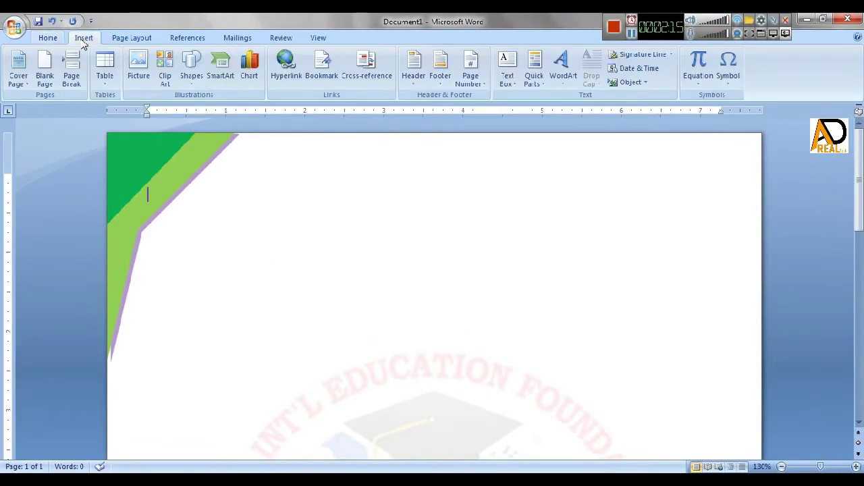
{"action": "left_click", "coordinate": [139, 67]}
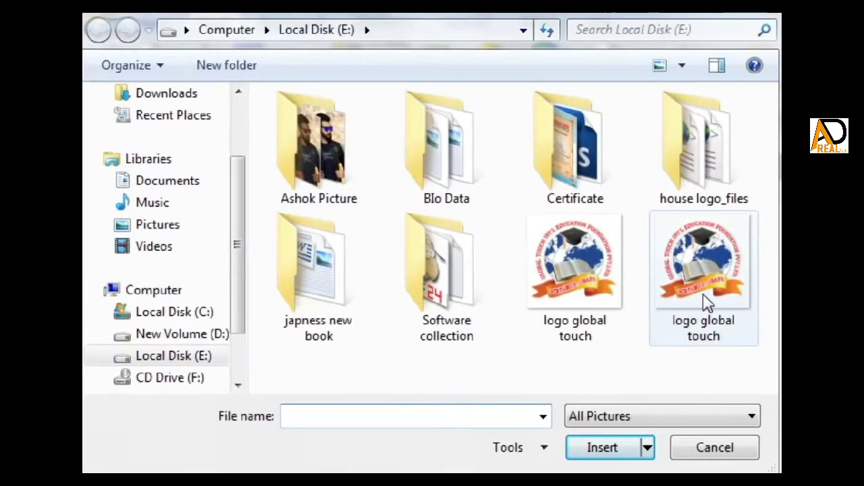
{"action": "double_click", "coordinate": [702, 297]}
{"action": "left_click", "coordinate": [661, 82]}
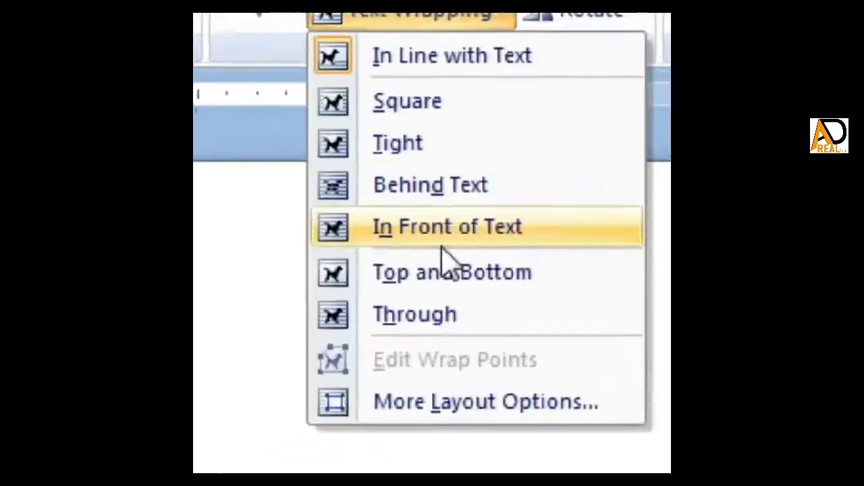
{"action": "left_click", "coordinate": [669, 156]}
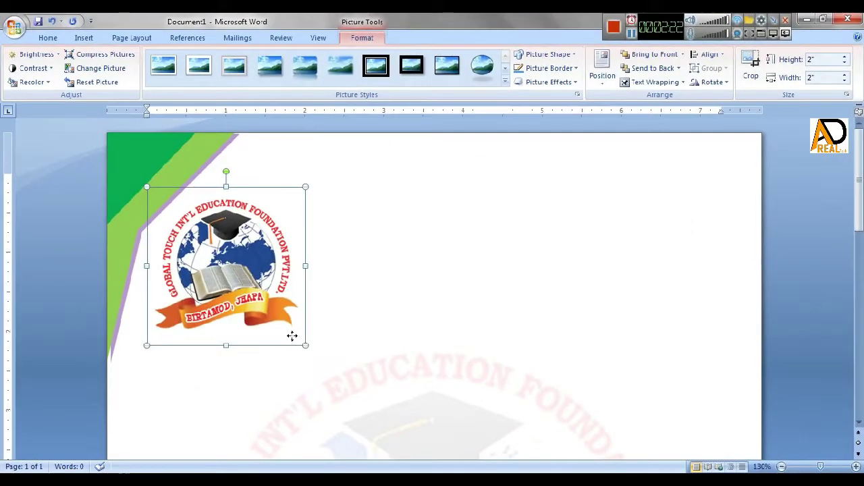
{"action": "mouse_move", "coordinate": [297, 335]}
{"action": "left_mouse_down"}
{"action": "mouse_move", "coordinate": [339, 280]}
{"action": "mouse_move", "coordinate": [343, 293]}
{"action": "mouse_move", "coordinate": [283, 232]}
{"action": "left_mouse_up"}
{"action": "left_click_drag", "start_coordinate": [260, 182], "coordinate": [306, 185]}
{"action": "left_click", "coordinate": [386, 240]}
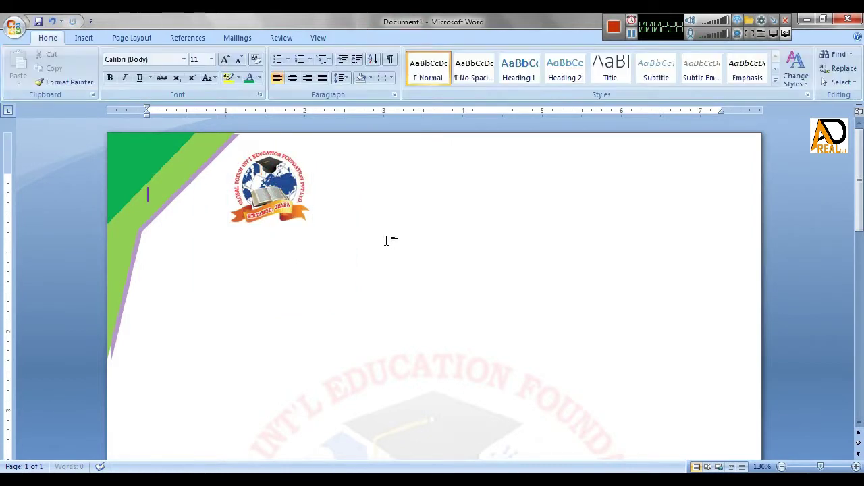
{"action": "left_click", "coordinate": [84, 39]}
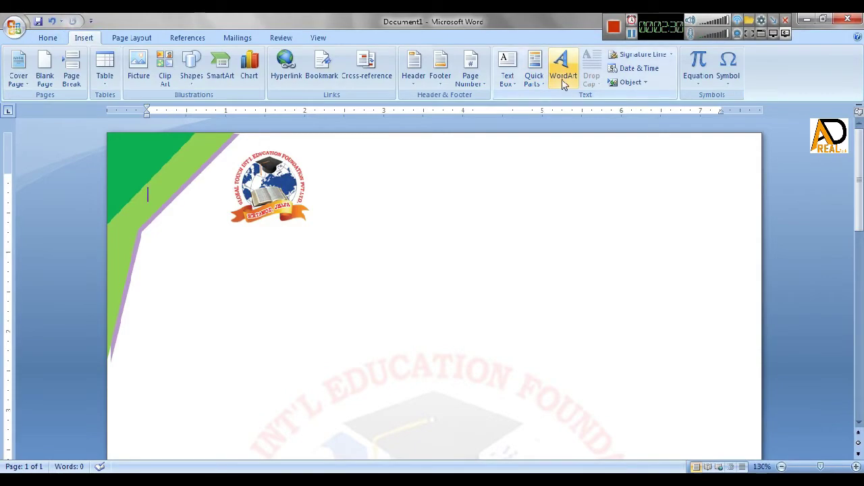
- Start a WordArt in the first style with the Agency FB font
{"action": "left_click", "coordinate": [559, 70]}
{"action": "left_click", "coordinate": [150, 58]}
{"action": "left_click", "coordinate": [366, 59]}
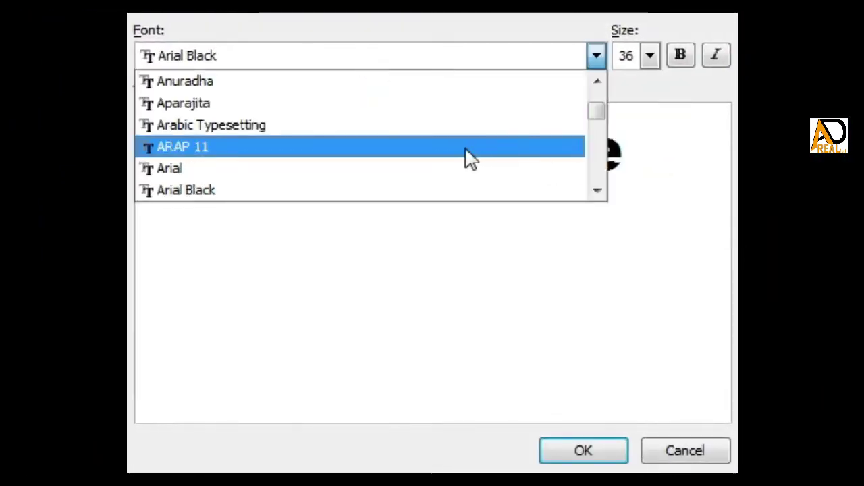
{"action": "scroll", "coordinate": [471, 158], "scroll_direction": "down", "scroll_amount": 4}
{"action": "scroll", "coordinate": [470, 159], "scroll_direction": "down", "scroll_amount": 2}
{"action": "scroll", "coordinate": [470, 159], "scroll_direction": "down", "scroll_amount": 2}
{"action": "scroll", "coordinate": [470, 159], "scroll_direction": "up", "scroll_amount": 3}
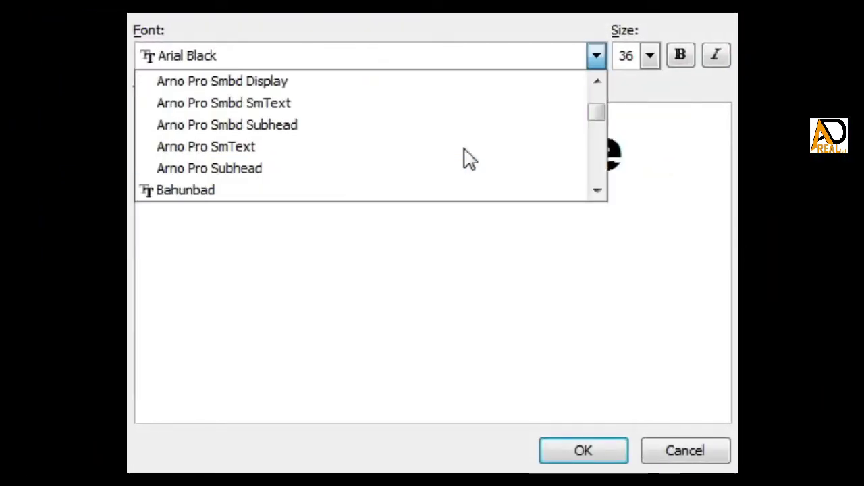
{"action": "scroll", "coordinate": [470, 159], "scroll_direction": "up", "scroll_amount": 4}
{"action": "scroll", "coordinate": [470, 159], "scroll_direction": "up", "scroll_amount": 3}
{"action": "scroll", "coordinate": [471, 159], "scroll_direction": "up", "scroll_amount": 1}
{"action": "scroll", "coordinate": [470, 158], "scroll_direction": "up", "scroll_amount": 2}
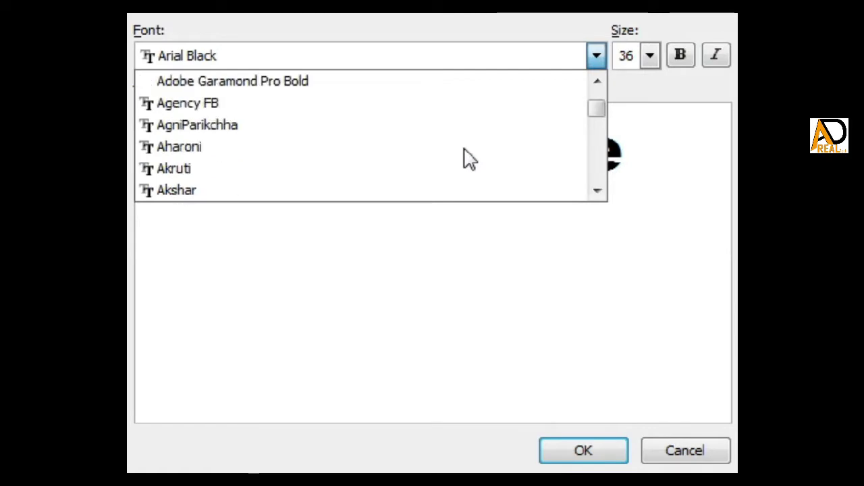
{"action": "scroll", "coordinate": [471, 159], "scroll_direction": "up", "scroll_amount": 1}
{"action": "left_click", "coordinate": [318, 147]}
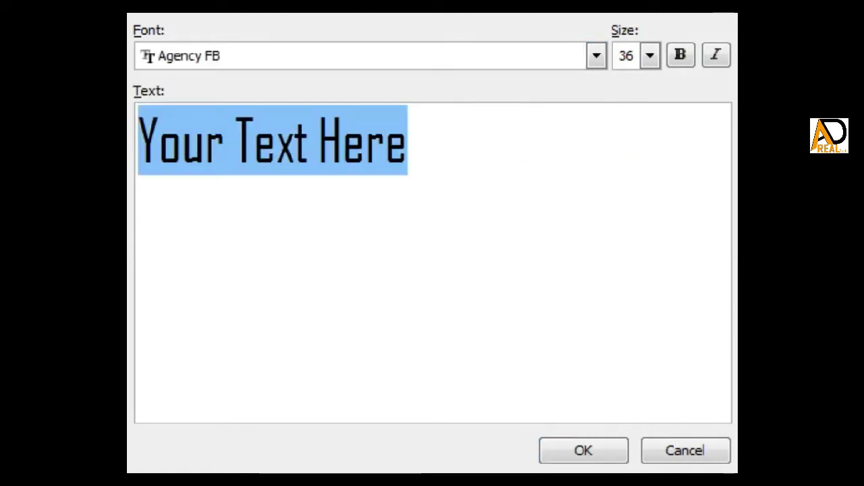
- Enter the text GLOBAL TOUCH at size 36 in bold
{"action": "key", "text": "BackSpace"}
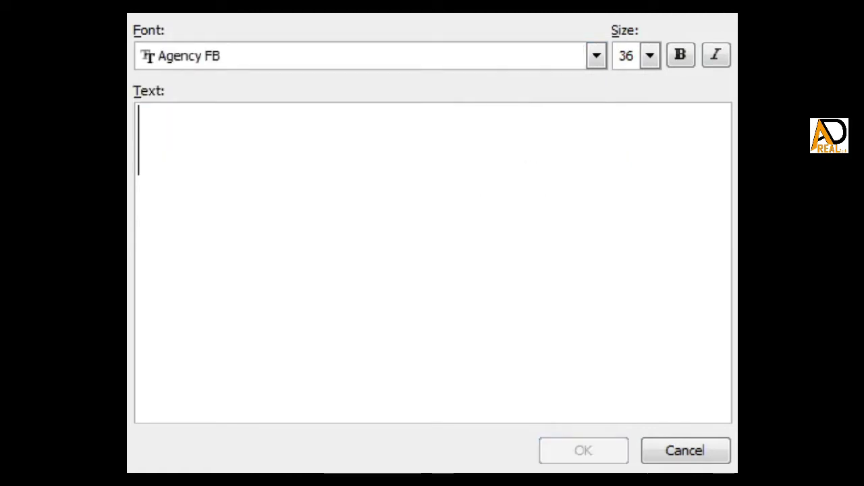
{"action": "type", "text": "GLOBAL T"}
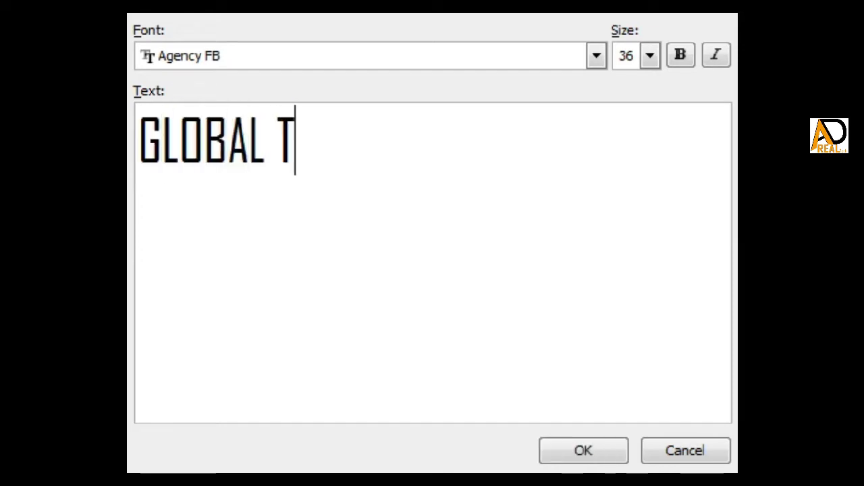
{"action": "type", "text": "OUCH"}
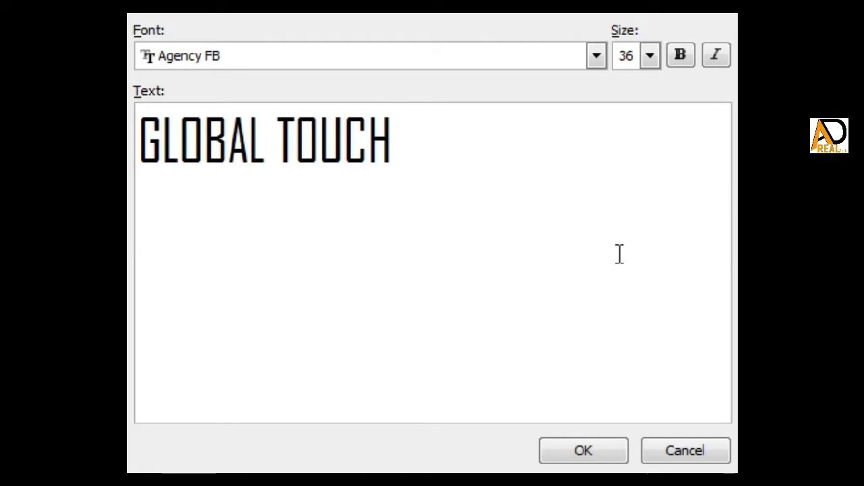
{"action": "left_click", "coordinate": [650, 56]}
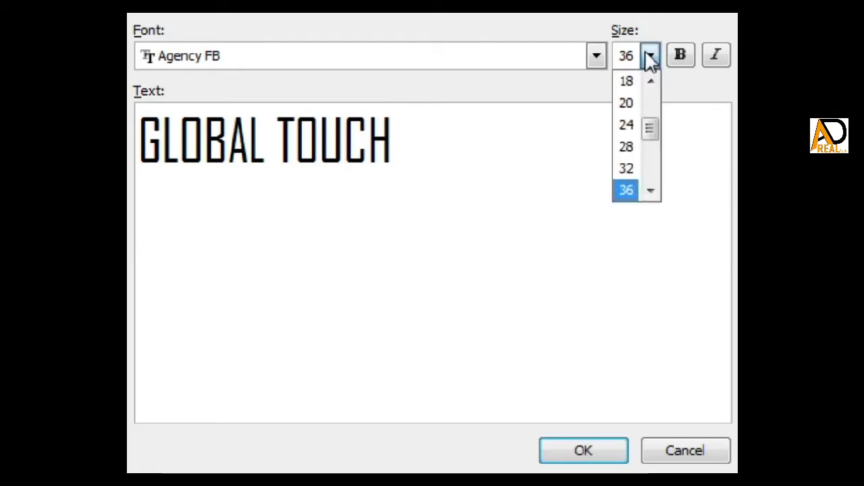
{"action": "left_click", "coordinate": [626, 193]}
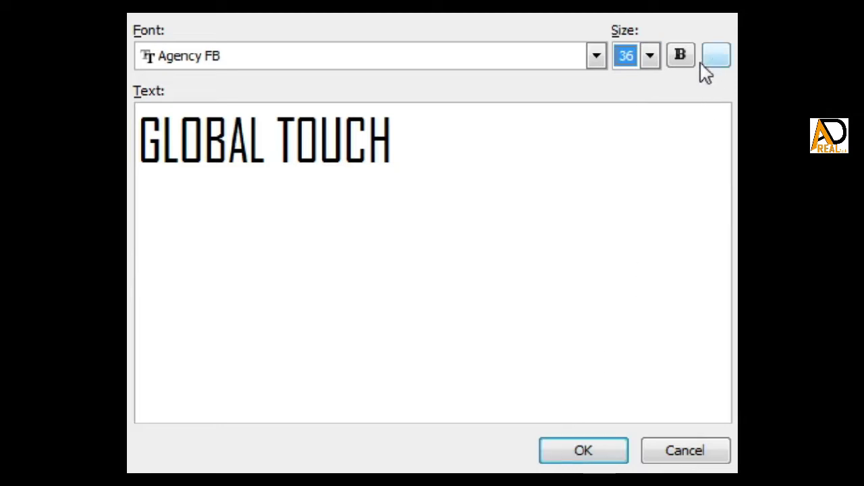
{"action": "left_click", "coordinate": [680, 57]}
- Place GLOBAL TOUCH in front of text right of the logo, stretched to about 3.7 inches wide
{"action": "left_click", "coordinate": [612, 449]}
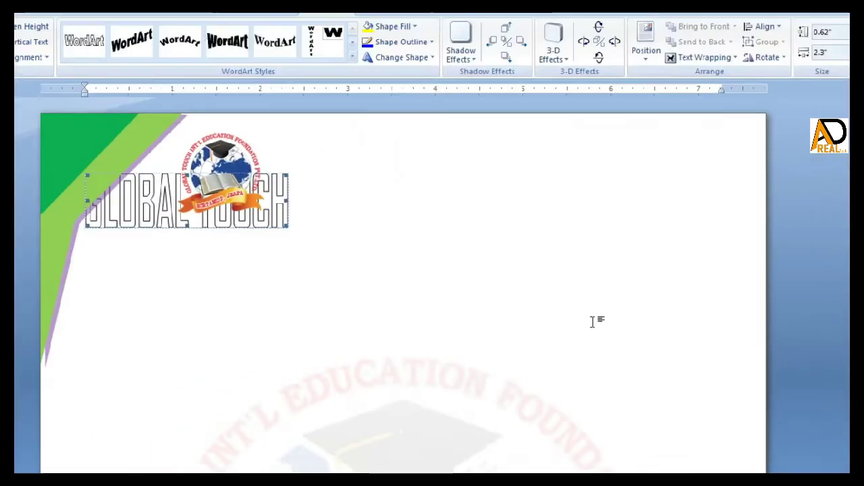
{"action": "left_click", "coordinate": [704, 56]}
{"action": "left_click", "coordinate": [702, 137]}
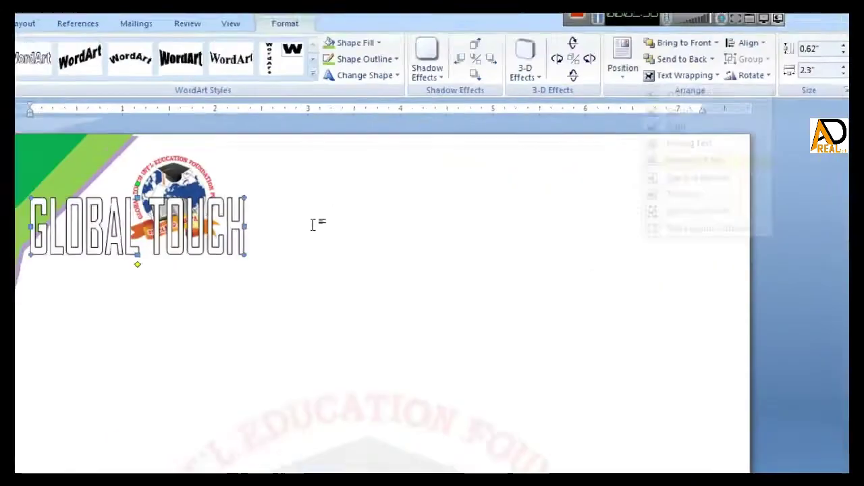
{"action": "left_click_drag", "start_coordinate": [317, 218], "coordinate": [501, 193]}
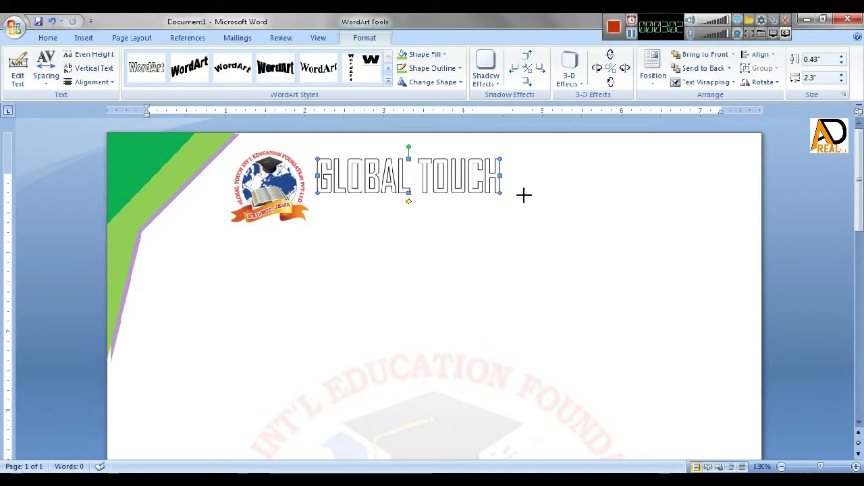
{"action": "left_click_drag", "start_coordinate": [611, 195], "coordinate": [607, 196]}
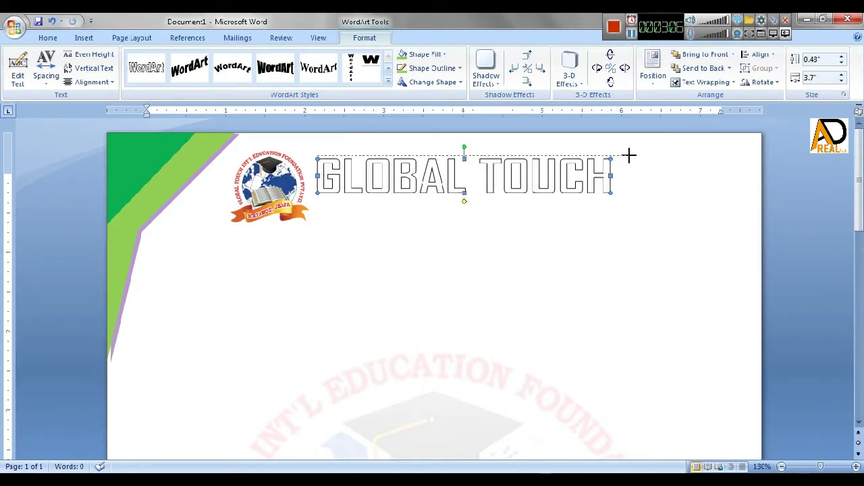
{"action": "left_click_drag", "start_coordinate": [629, 156], "coordinate": [649, 174]}
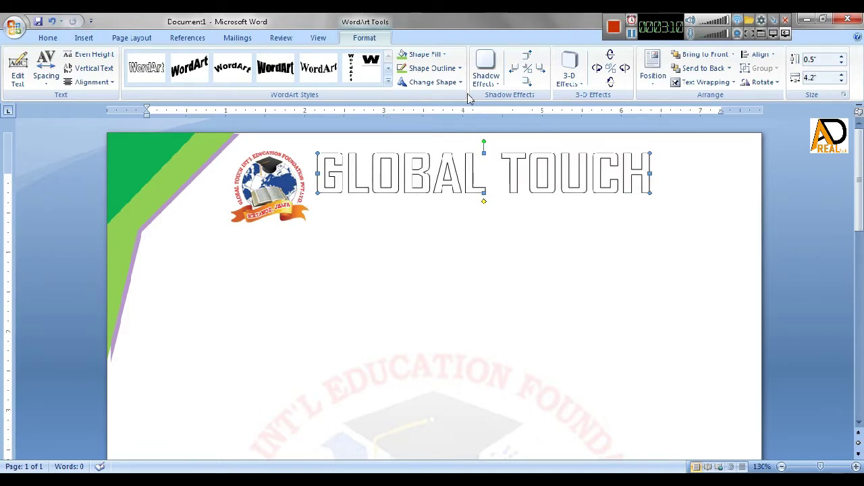
- Fill the GLOBAL TOUCH title with dark orange and set its outline to No Outline
{"action": "left_click", "coordinate": [430, 54]}
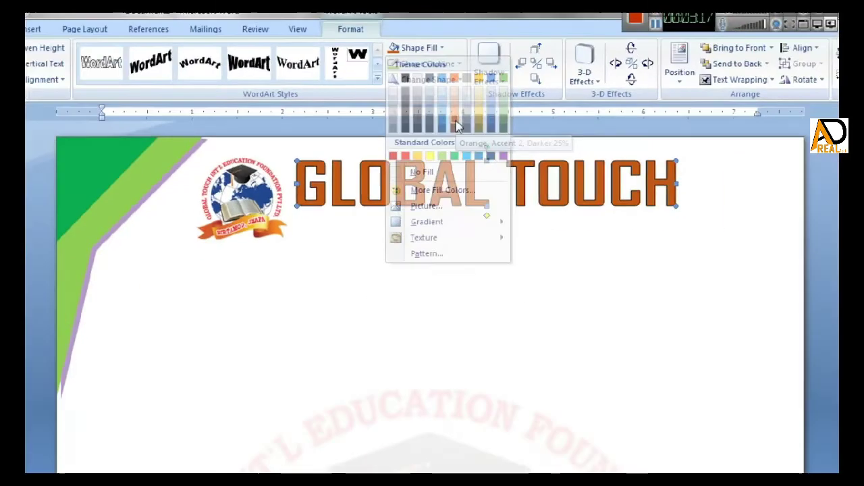
{"action": "left_click", "coordinate": [457, 120]}
{"action": "left_click", "coordinate": [443, 76]}
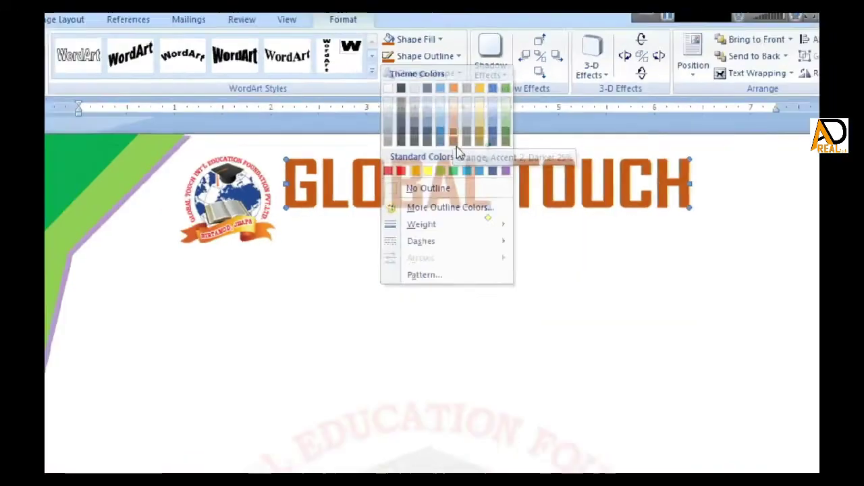
{"action": "left_click", "coordinate": [457, 139]}
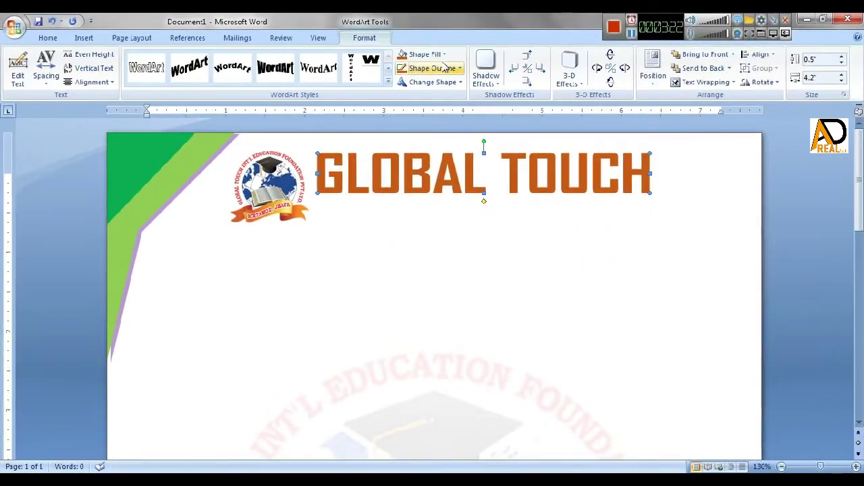
{"action": "left_click", "coordinate": [445, 66]}
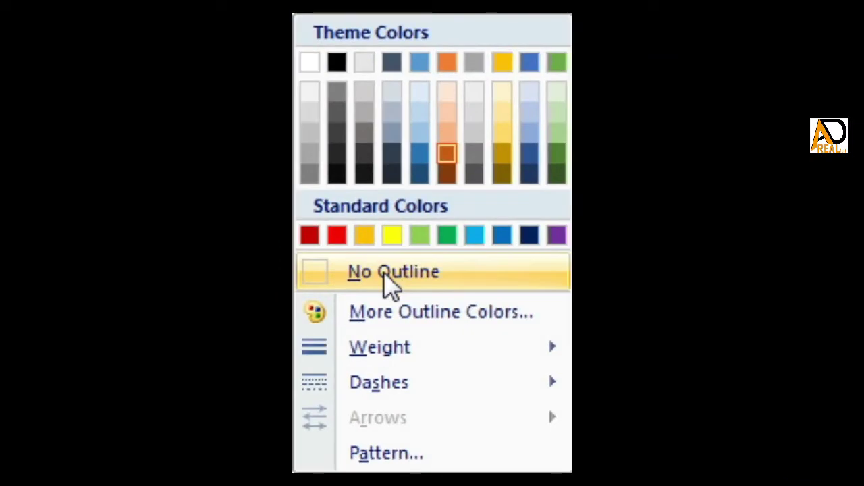
{"action": "left_click", "coordinate": [391, 273]}
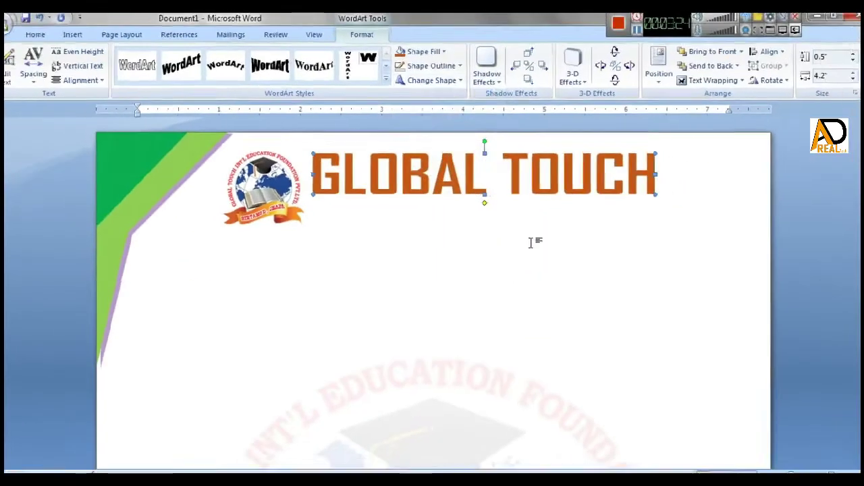
{"action": "left_click", "coordinate": [526, 267]}
- Start a new plain-style WordArt using the Agency FB font
{"action": "left_click", "coordinate": [84, 38]}
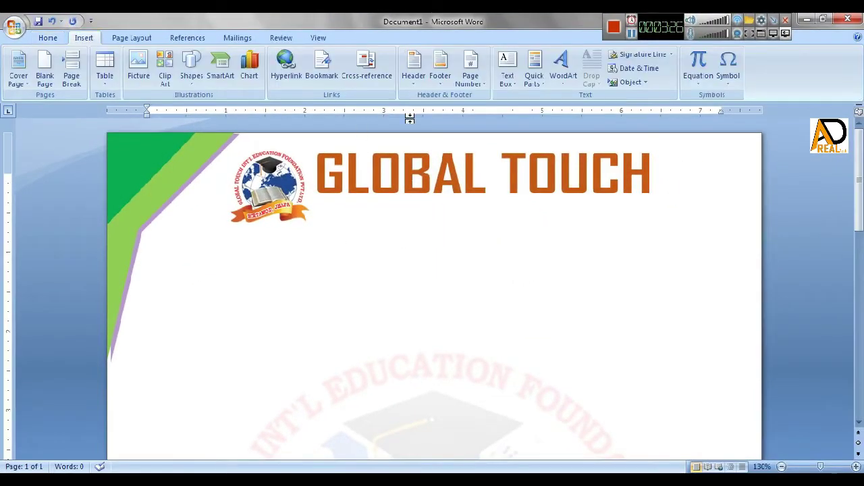
{"action": "left_click", "coordinate": [563, 72]}
{"action": "left_click", "coordinate": [133, 62]}
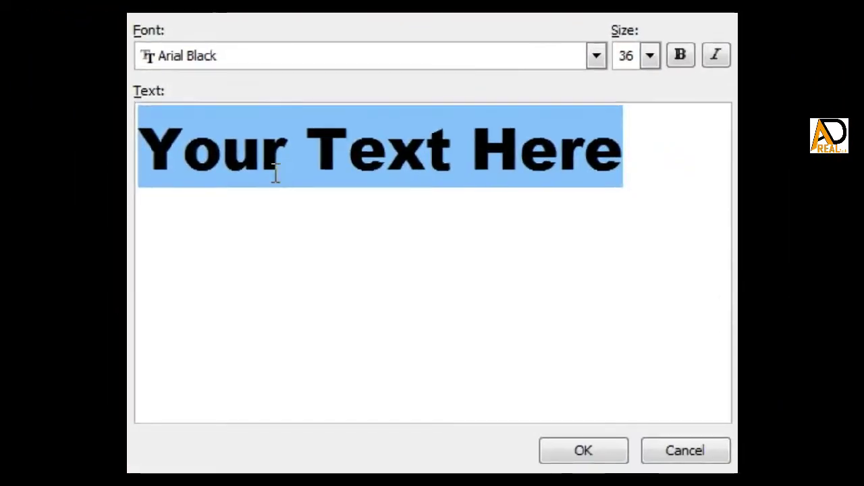
{"action": "left_click", "coordinate": [235, 68]}
{"action": "scroll", "coordinate": [338, 183], "scroll_direction": "up", "scroll_amount": 2}
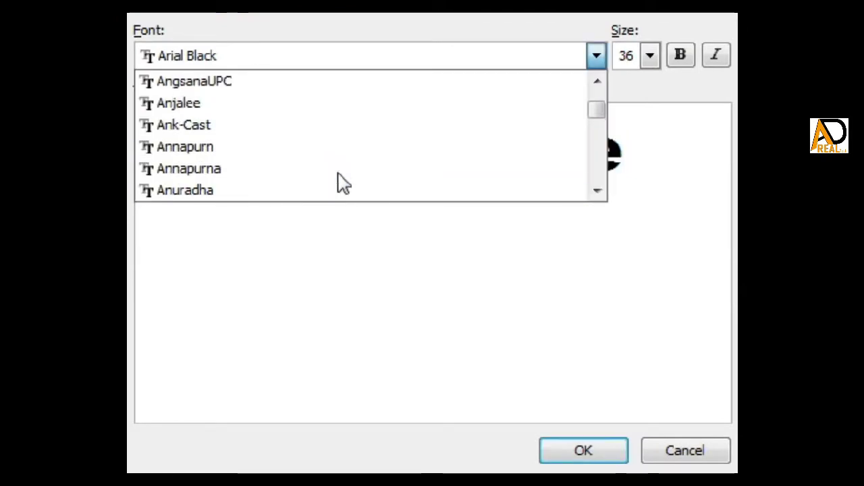
{"action": "scroll", "coordinate": [338, 183], "scroll_direction": "up", "scroll_amount": 1}
{"action": "scroll", "coordinate": [338, 183], "scroll_direction": "up", "scroll_amount": 1}
{"action": "scroll", "coordinate": [341, 181], "scroll_direction": "up", "scroll_amount": 1}
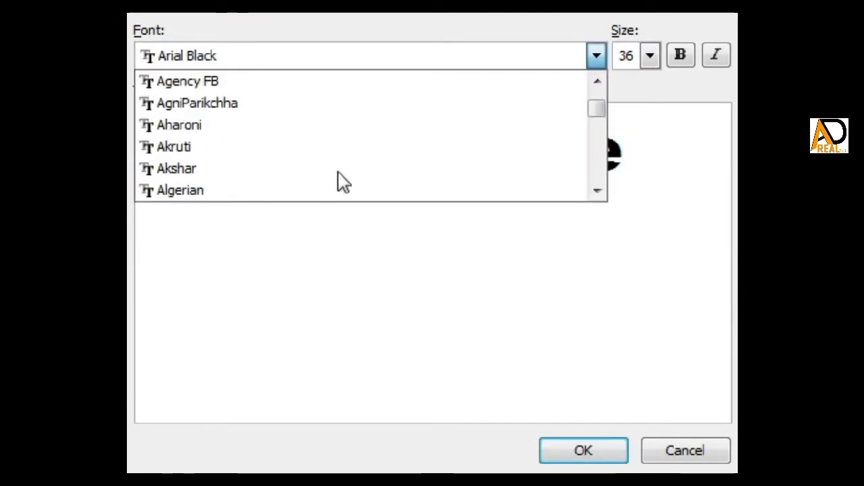
{"action": "left_click", "coordinate": [247, 82]}
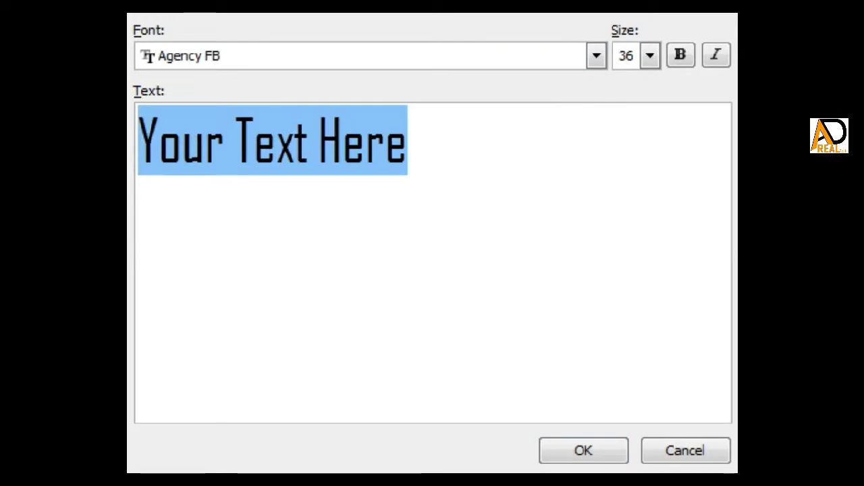
- Enter the text INT'L EDUCATION FOUNDATION PVT.LTD and confirm the WordArt
{"action": "key", "text": "Delete"}
{"action": "type", "text": "INB"}
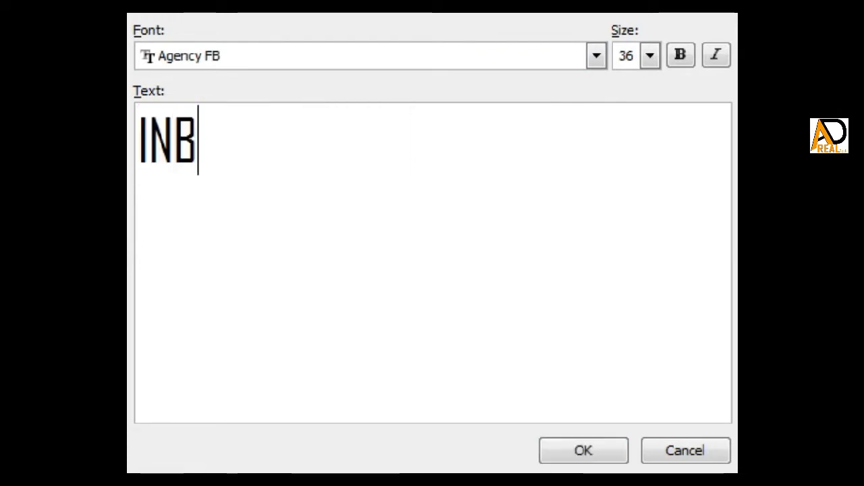
{"action": "key", "text": "BackSpace"}
{"action": "type", "text": "T'L "}
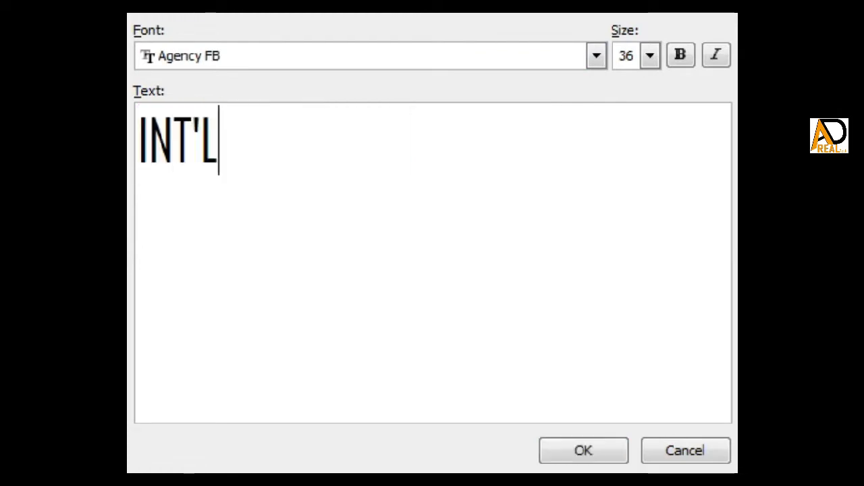
{"action": "type", "text": "EDUCATION "}
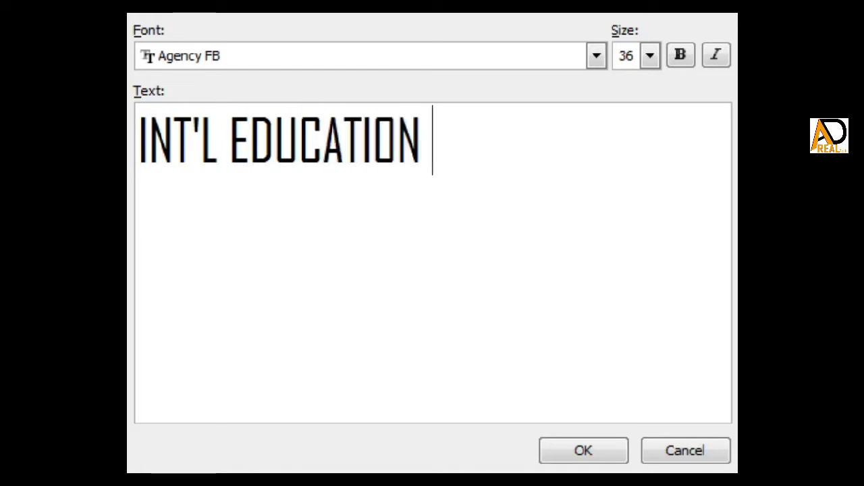
{"action": "type", "text": "FOUNDAT"}
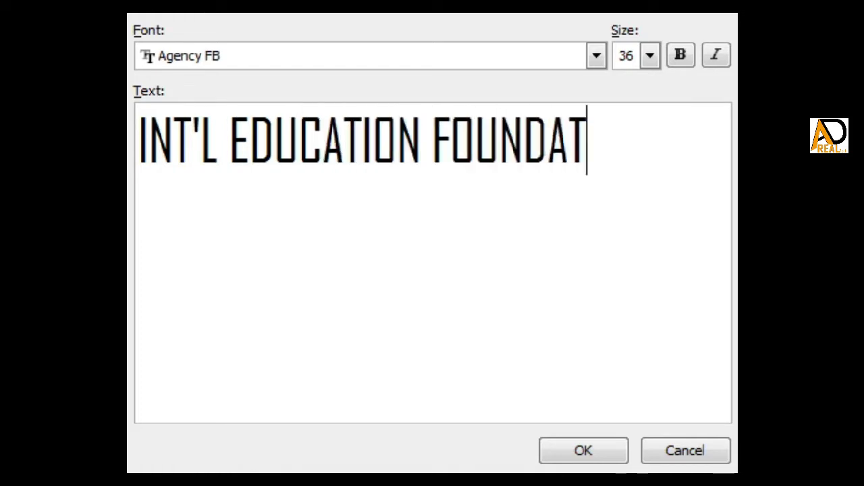
{"action": "type", "text": "ION "}
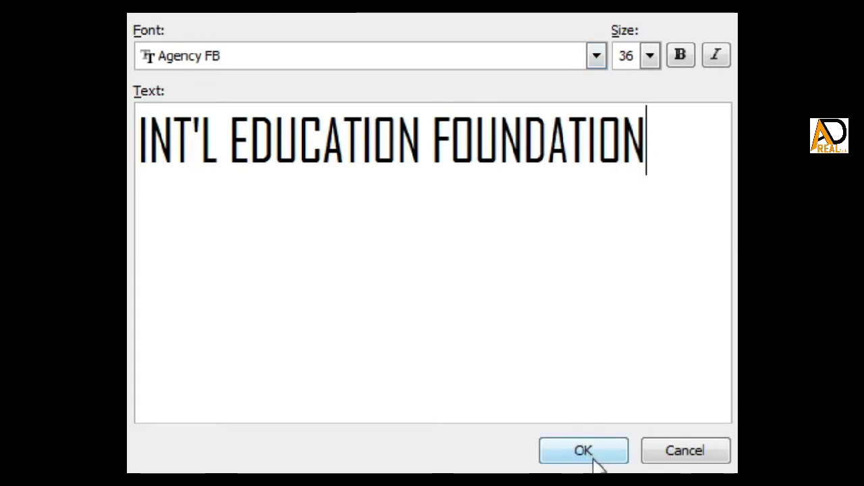
{"action": "type", "text": " PVT"}
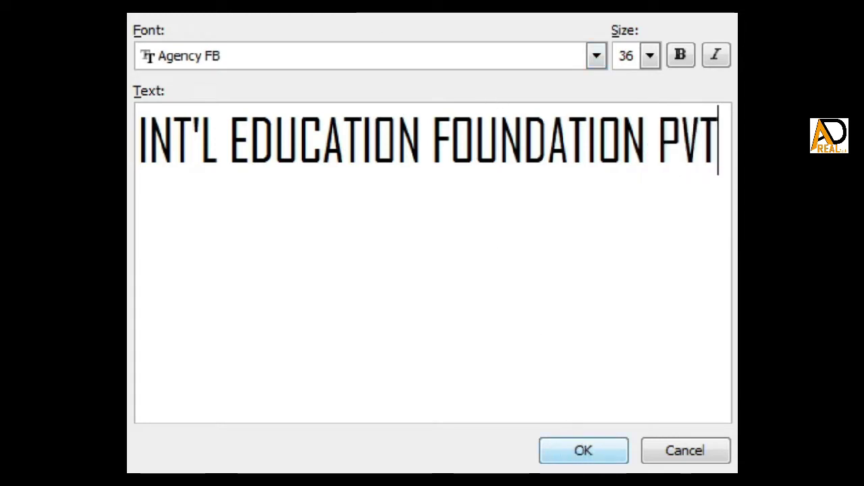
{"action": "type", "text": ".LTD"}
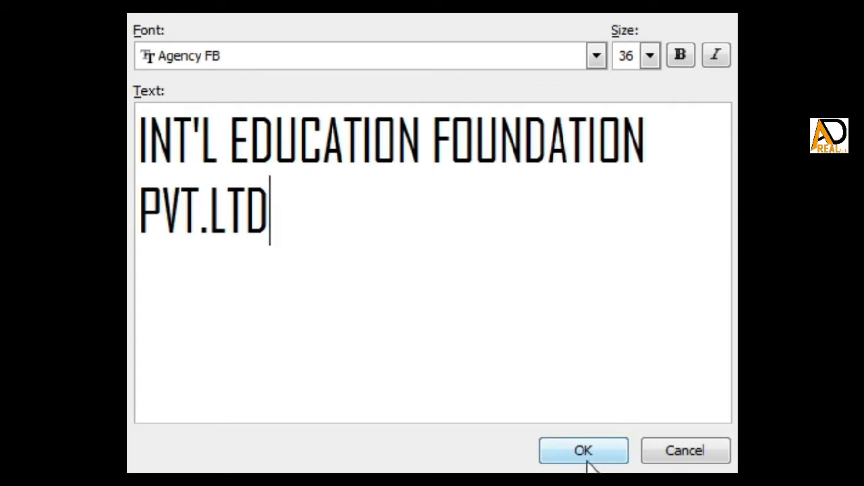
{"action": "left_click", "coordinate": [583, 451]}
{"action": "left_click", "coordinate": [706, 81]}
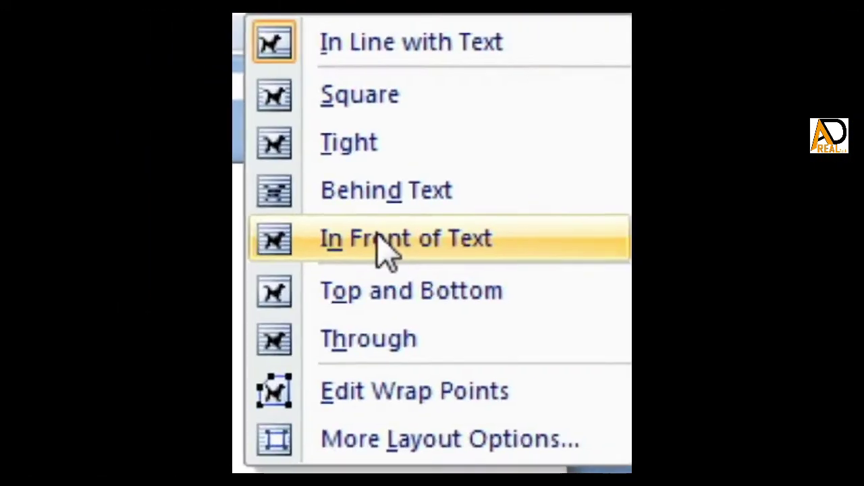
- Float the subtitle in front of text, slim it, and position it beneath GLOBAL TOUCH
{"action": "left_click", "coordinate": [378, 236]}
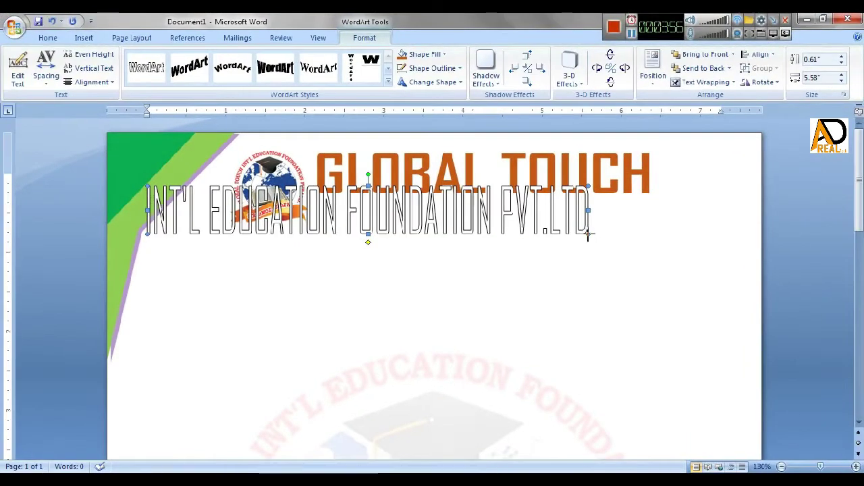
{"action": "left_click_drag", "start_coordinate": [588, 234], "coordinate": [517, 208]}
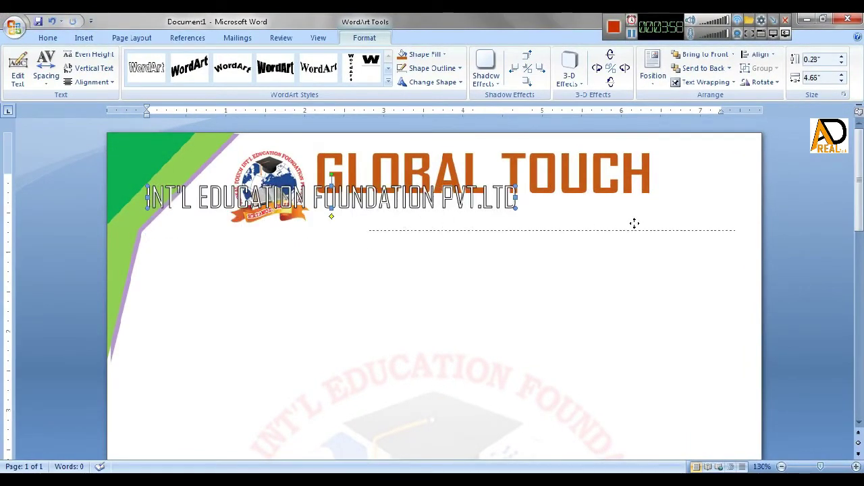
{"action": "left_click_drag", "start_coordinate": [584, 212], "coordinate": [585, 214]}
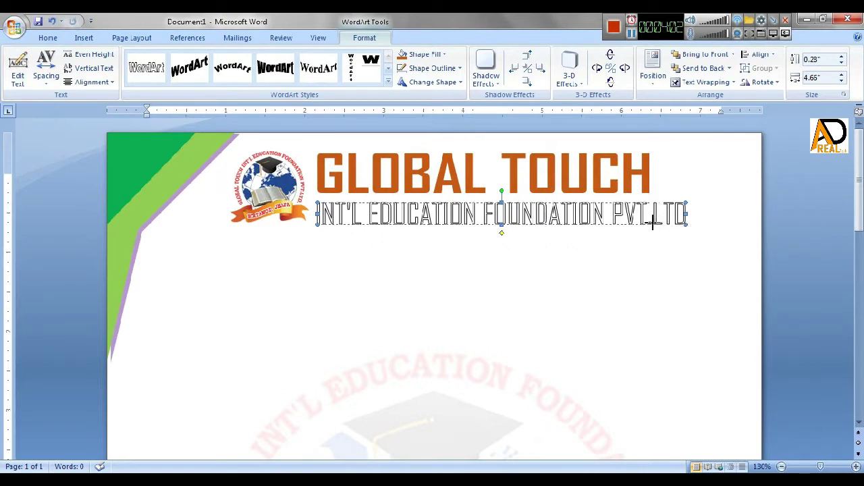
{"action": "left_click_drag", "start_coordinate": [653, 225], "coordinate": [654, 227]}
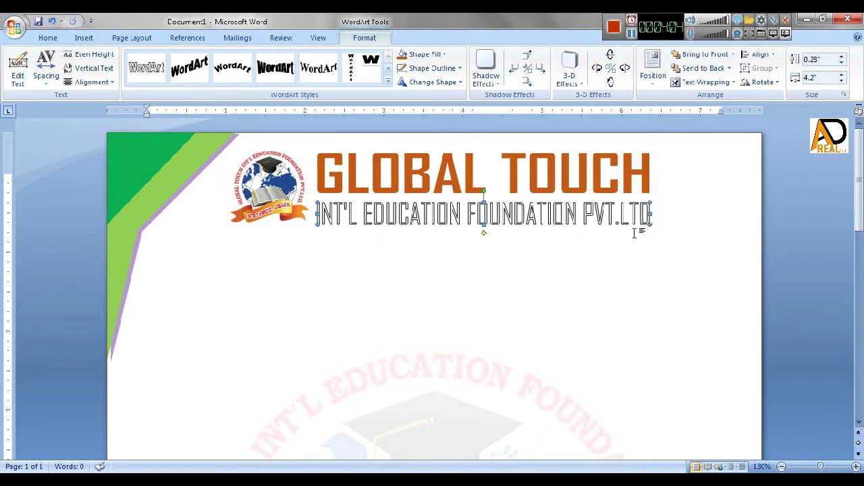
{"action": "key", "text": "ctrl+Up"}
{"action": "key", "text": "ctrl+Up"}
{"action": "key", "text": "ctrl+Up"}
{"action": "key", "text": "ctrl+Up"}
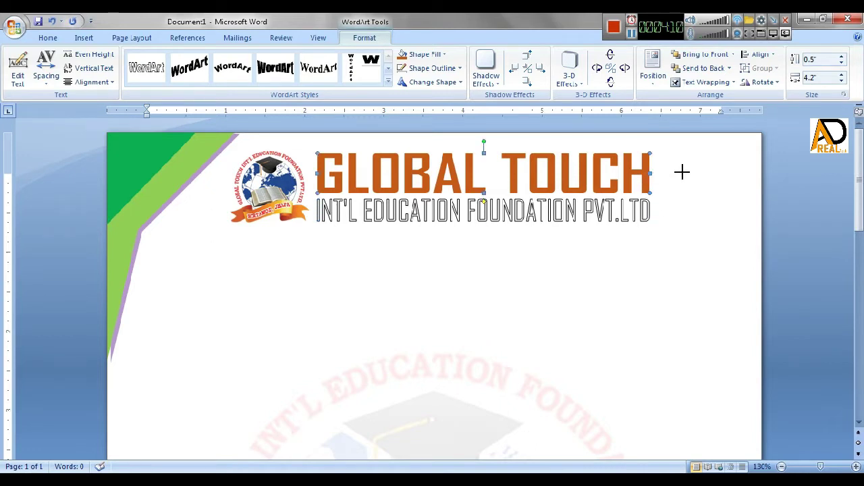
- Widen both GLOBAL TOUCH and the subtitle to 4.62 inches
{"action": "left_click_drag", "start_coordinate": [682, 172], "coordinate": [684, 173]}
{"action": "left_click", "coordinate": [636, 213]}
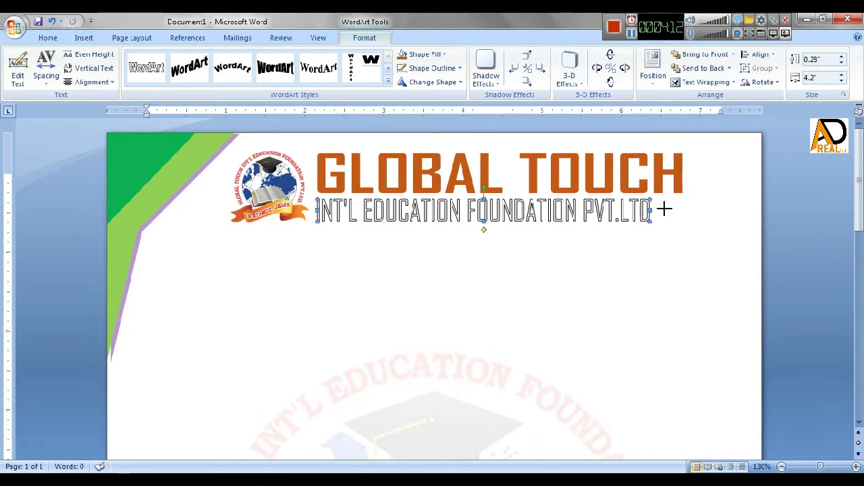
{"action": "left_click_drag", "start_coordinate": [682, 207], "coordinate": [683, 208]}
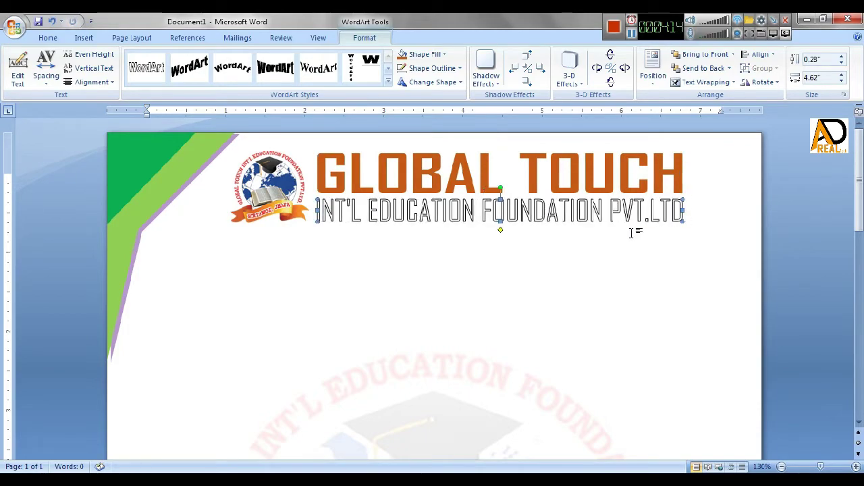
{"action": "left_click", "coordinate": [434, 68]}
- Give the INT'L EDUCATION FOUNDATION PVT.LTD subtitle a dark grey fill and a dark outline
{"action": "left_click", "coordinate": [425, 54]}
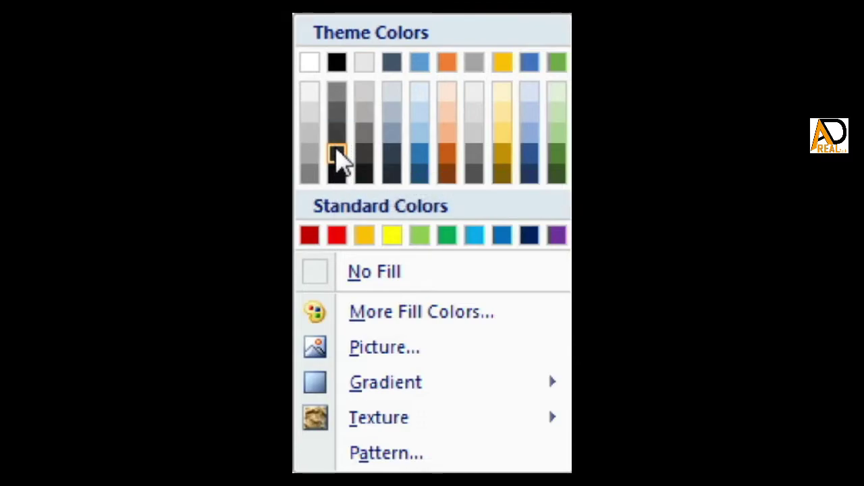
{"action": "left_click", "coordinate": [337, 133]}
{"action": "left_click", "coordinate": [411, 35]}
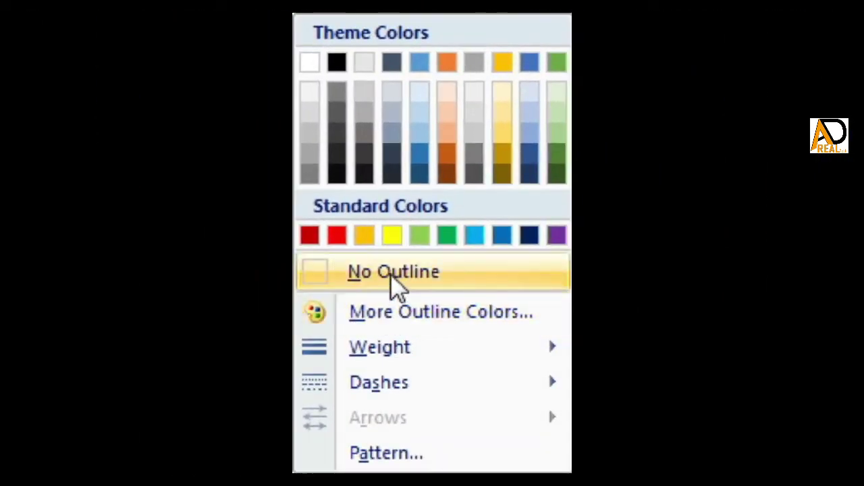
{"action": "left_click", "coordinate": [336, 162]}
{"action": "left_click", "coordinate": [513, 243]}
{"action": "scroll", "coordinate": [576, 297], "scroll_direction": "down", "scroll_amount": 3}
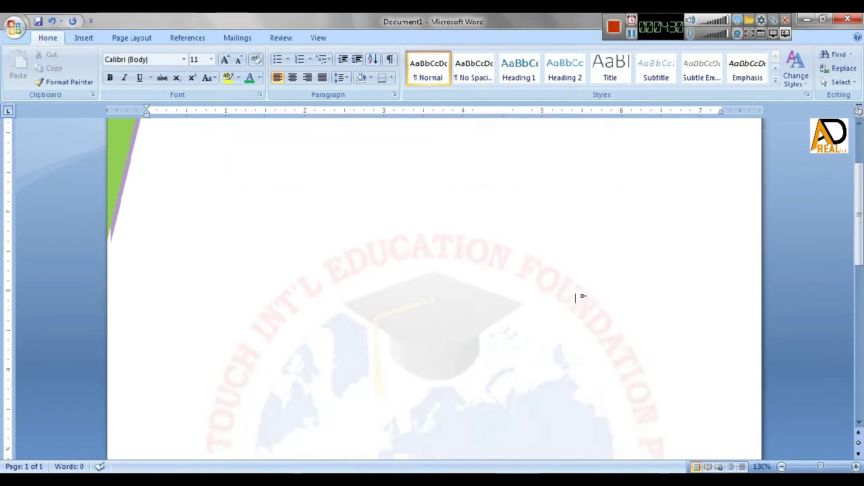
{"action": "scroll", "coordinate": [576, 297], "scroll_direction": "up", "scroll_amount": 3}
{"action": "scroll", "coordinate": [586, 307], "scroll_direction": "down", "scroll_amount": 2}
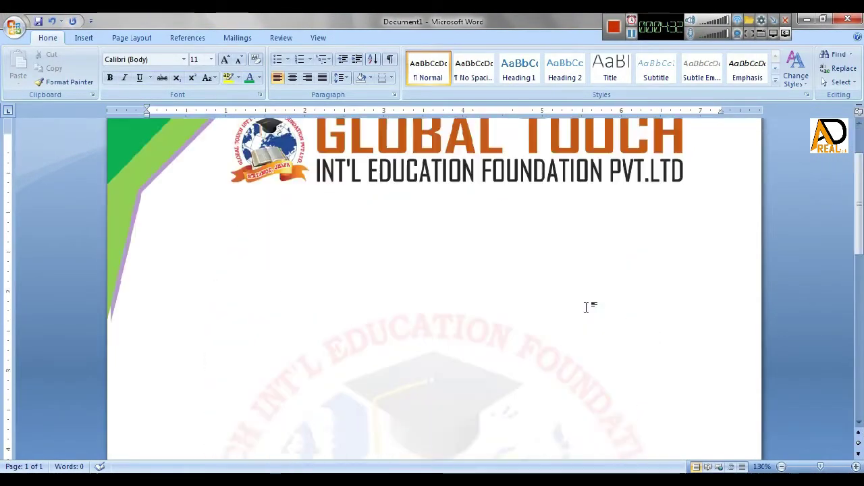
{"action": "scroll", "coordinate": [586, 307], "scroll_direction": "down", "scroll_amount": 3}
{"action": "scroll", "coordinate": [586, 307], "scroll_direction": "up", "scroll_amount": 3}
{"action": "scroll", "coordinate": [586, 308], "scroll_direction": "up", "scroll_amount": 2}
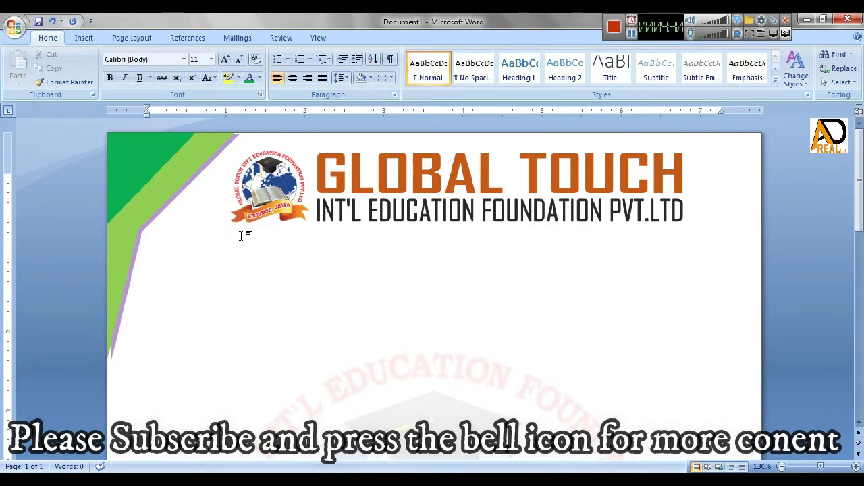
- Draw a horizontal line under the subtitle and format it 3 pt thick in black
{"action": "left_click", "coordinate": [83, 39]}
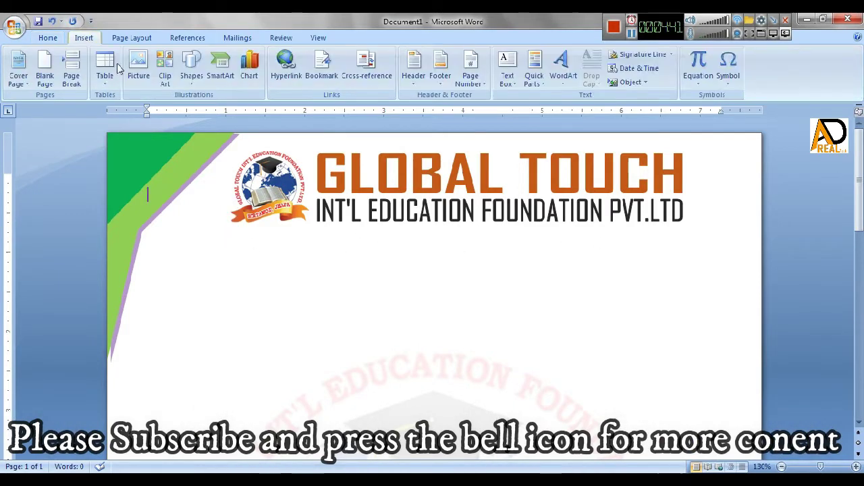
{"action": "left_click", "coordinate": [191, 66]}
{"action": "left_click", "coordinate": [346, 44]}
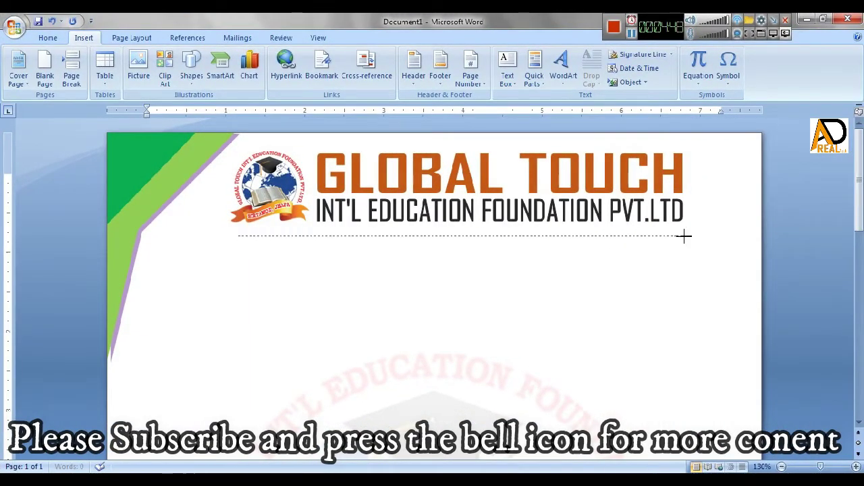
{"action": "left_click_drag", "start_coordinate": [684, 236], "coordinate": [687, 236]}
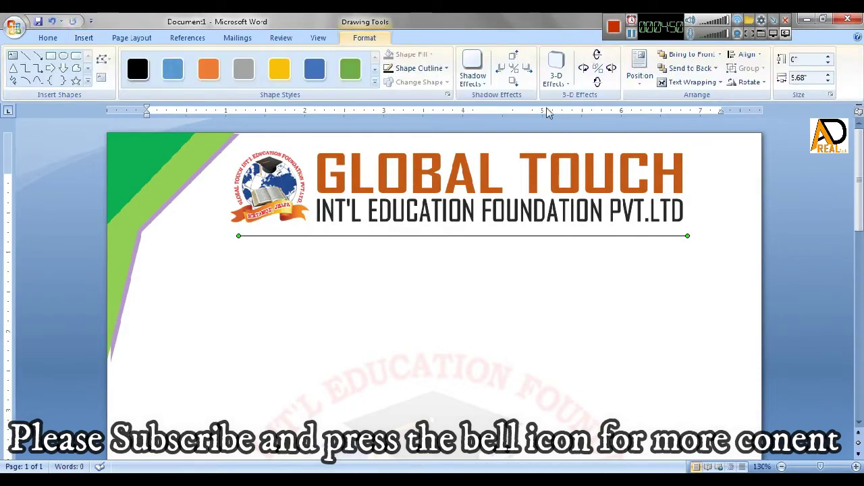
{"action": "left_click", "coordinate": [415, 68]}
{"action": "mouse_move", "coordinate": [414, 207]}
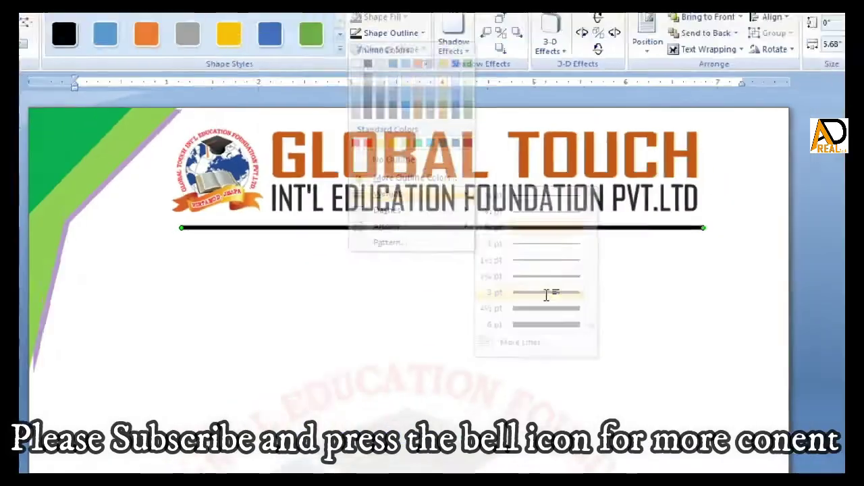
{"action": "left_click", "coordinate": [465, 311]}
{"action": "left_click", "coordinate": [425, 74]}
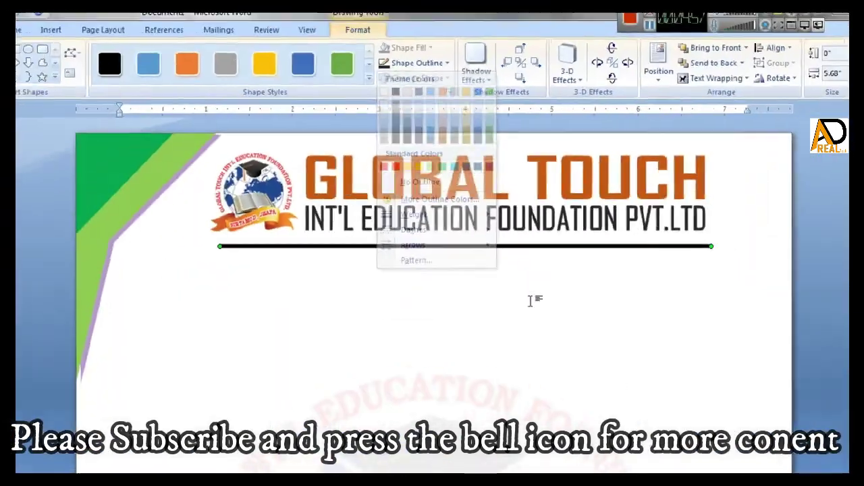
{"action": "left_click", "coordinate": [506, 238]}
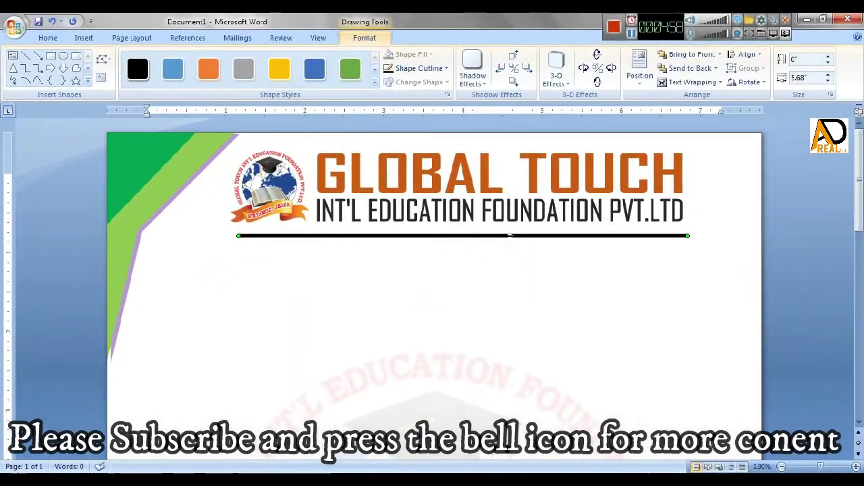
- Duplicate the divider line with Ctrl+D and nudge the copy just beneath the original
{"action": "key", "text": "ctrl+d"}
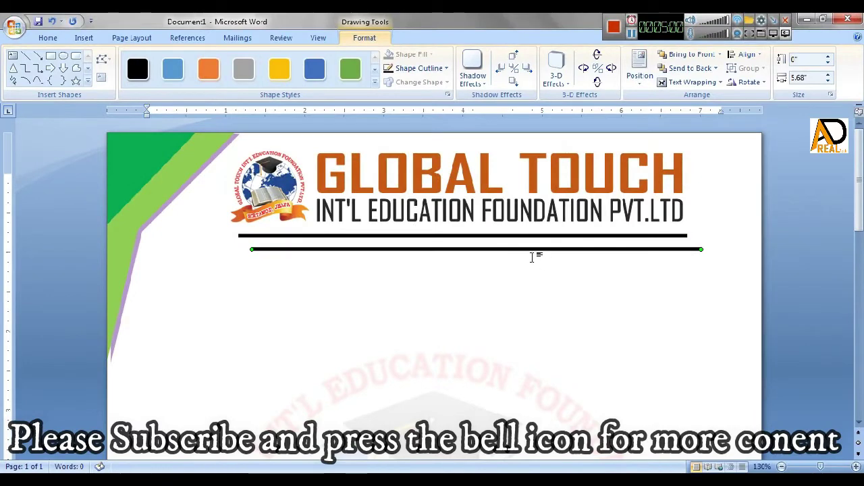
{"action": "key", "text": "Left"}
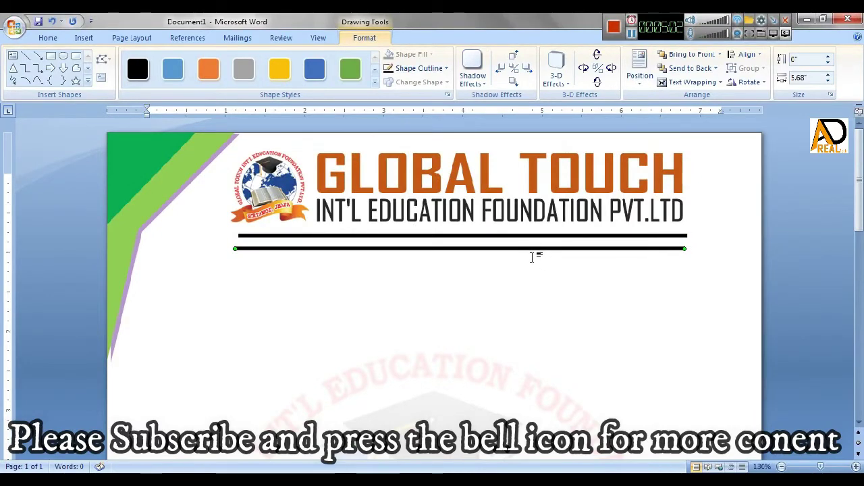
{"action": "key", "text": "Up"}
{"action": "key", "text": "Up"}
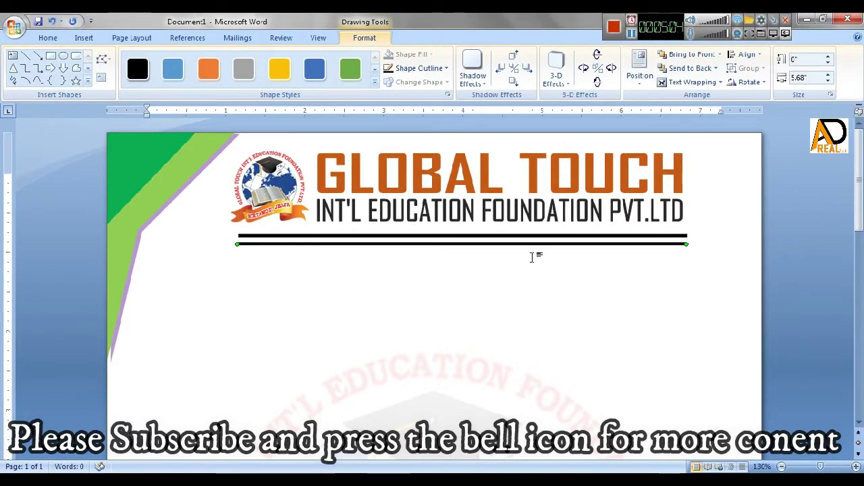
{"action": "key", "text": "Up"}
{"action": "key", "text": "Up"}
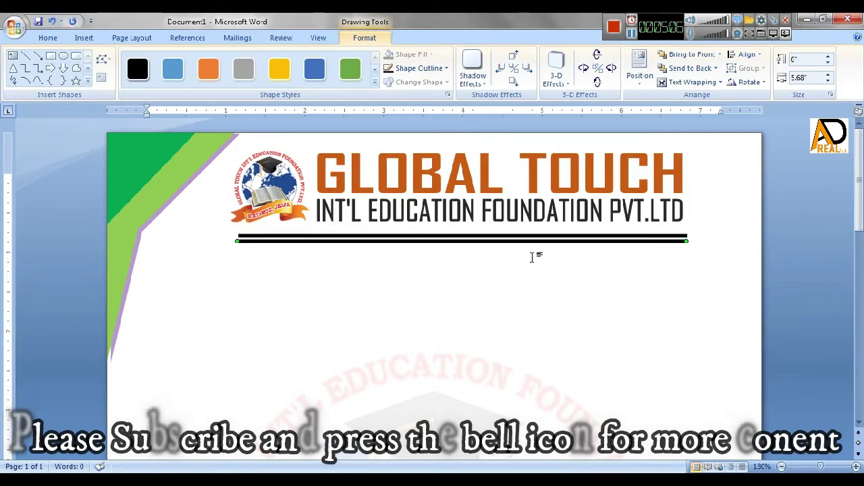
- Thin the copied line to 1½ pt weight to form the double rule
{"action": "left_click", "coordinate": [419, 68]}
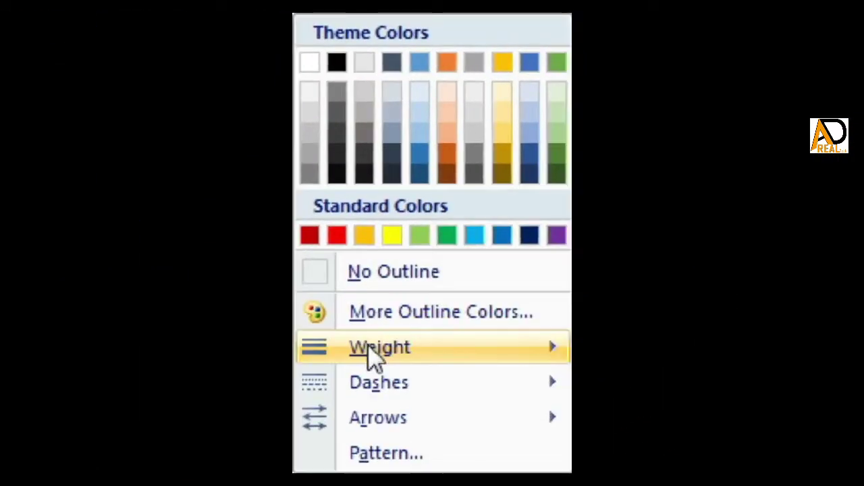
{"action": "mouse_move", "coordinate": [373, 358]}
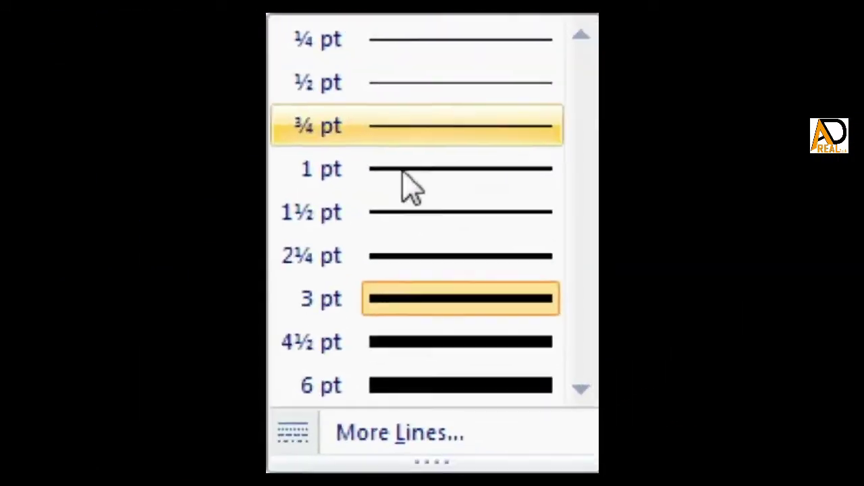
{"action": "left_click", "coordinate": [411, 227]}
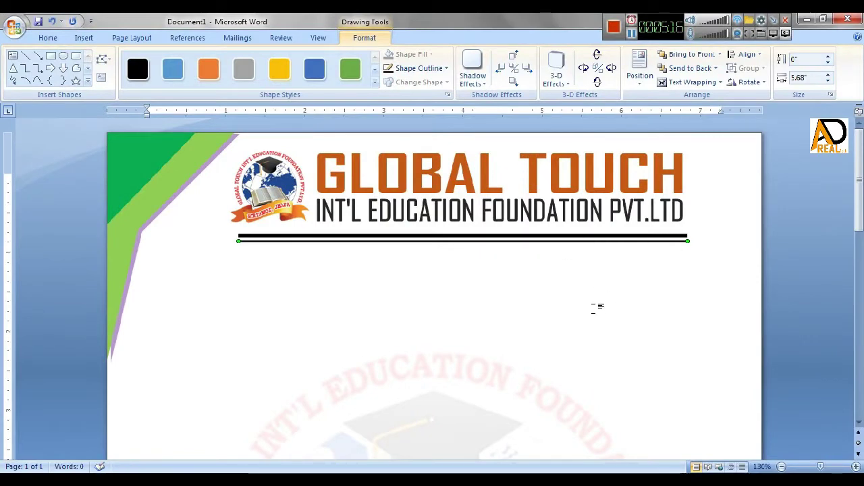
{"action": "left_click", "coordinate": [592, 308]}
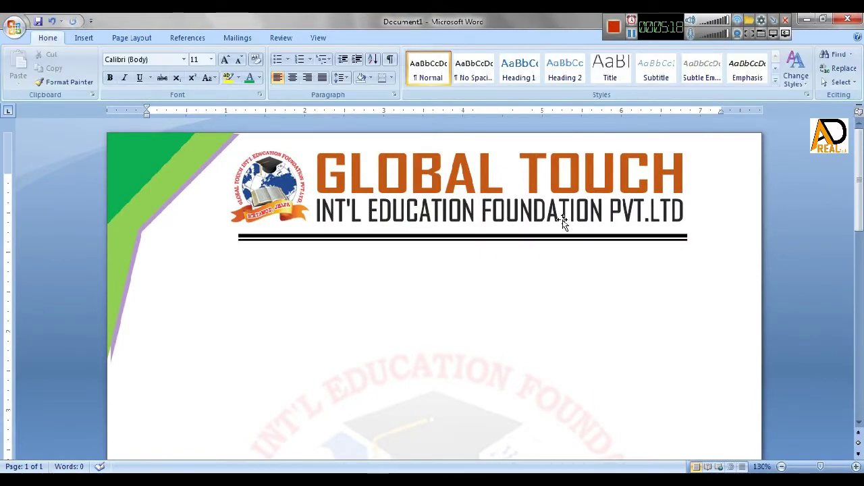
{"action": "left_click", "coordinate": [494, 237]}
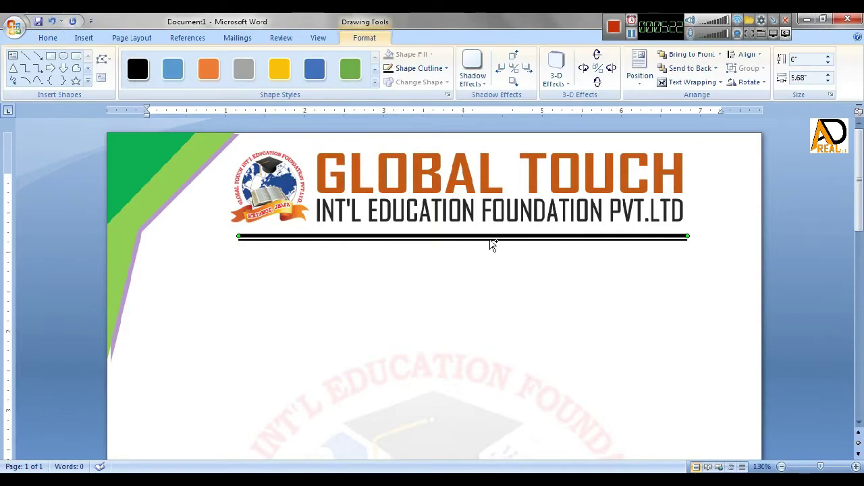
- Group the two divider lines and move the group slightly lower
{"action": "right_click", "coordinate": [491, 243]}
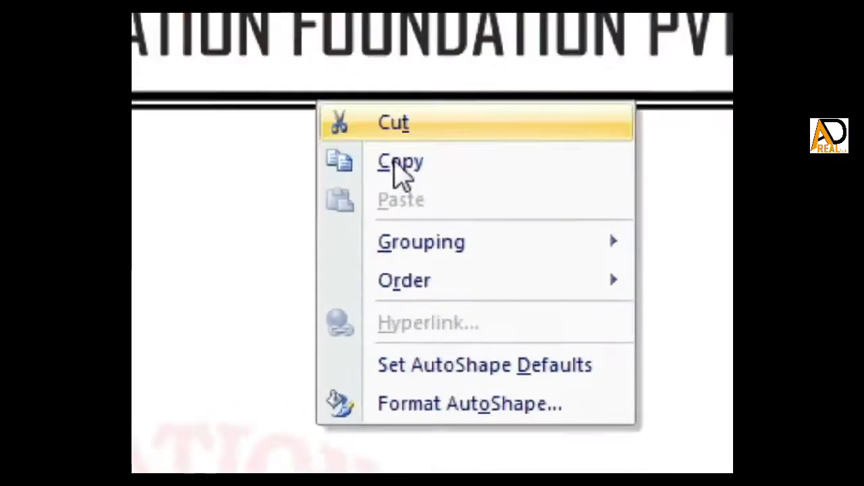
{"action": "mouse_move", "coordinate": [526, 300]}
{"action": "left_click", "coordinate": [649, 183]}
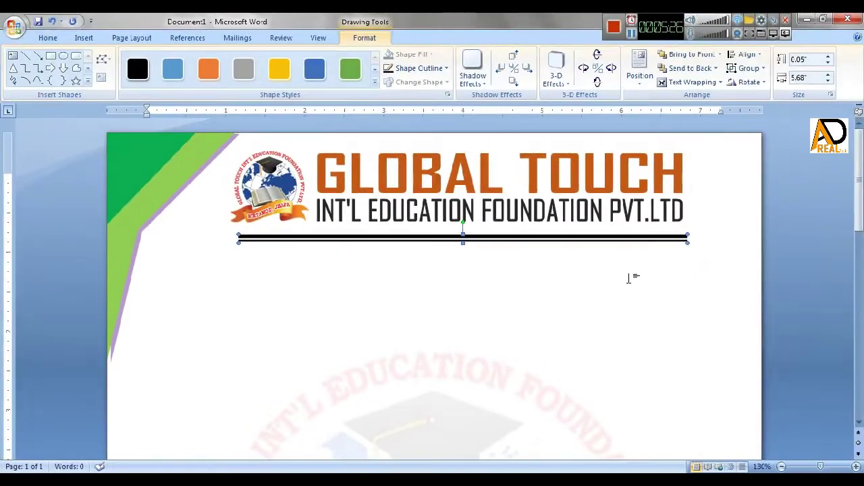
{"action": "key", "text": "Down"}
{"action": "key", "text": "Down"}
{"action": "key", "text": "Down"}
{"action": "key", "text": "Down"}
{"action": "key", "text": "Down"}
{"action": "key", "text": "Down"}
{"action": "key", "text": "Down"}
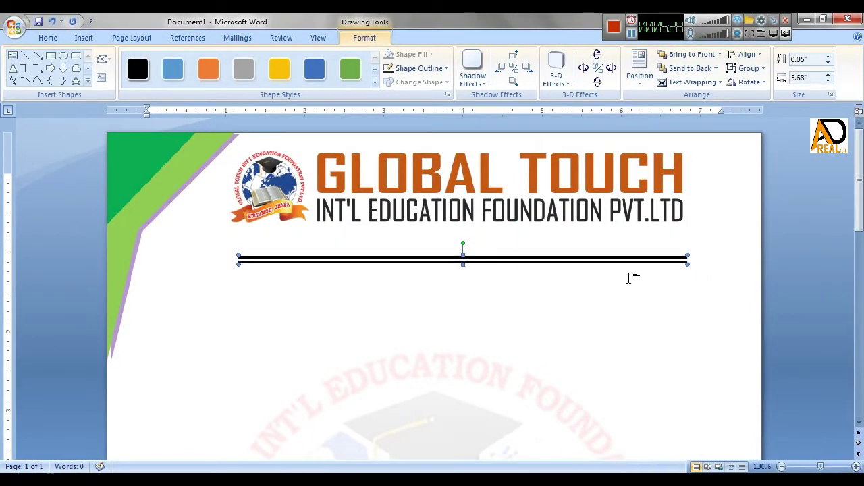
{"action": "key", "text": "Down"}
- Remove the space after the paragraph in the empty header area
{"action": "left_click", "coordinate": [424, 244]}
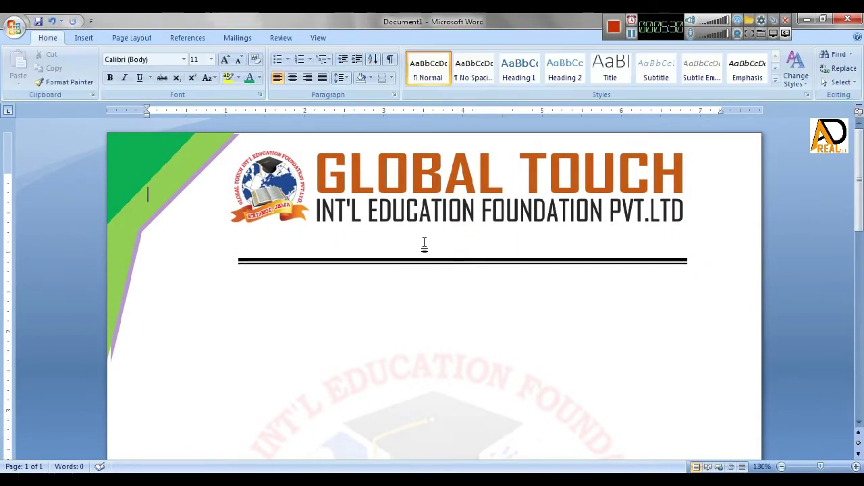
{"action": "double_click", "coordinate": [400, 237]}
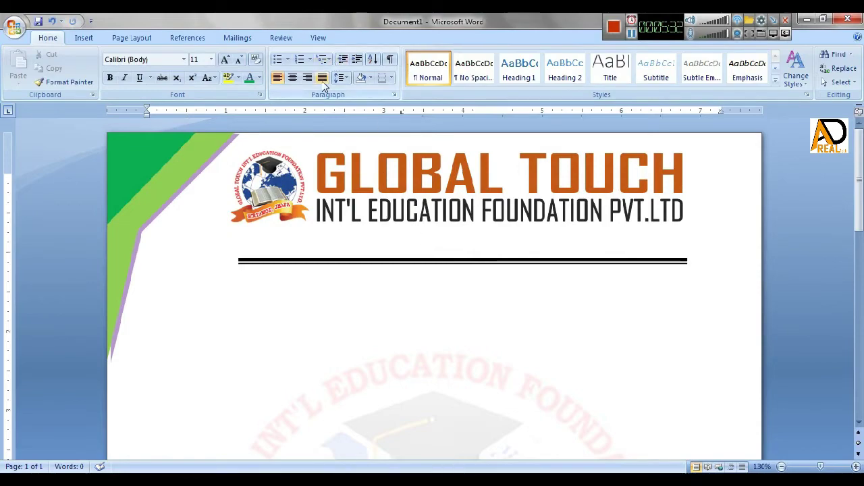
{"action": "left_click", "coordinate": [342, 77]}
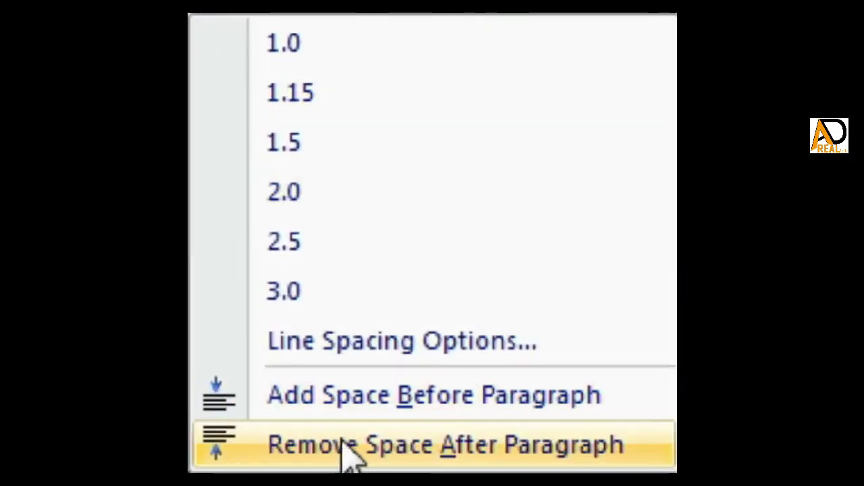
{"action": "left_click", "coordinate": [341, 451]}
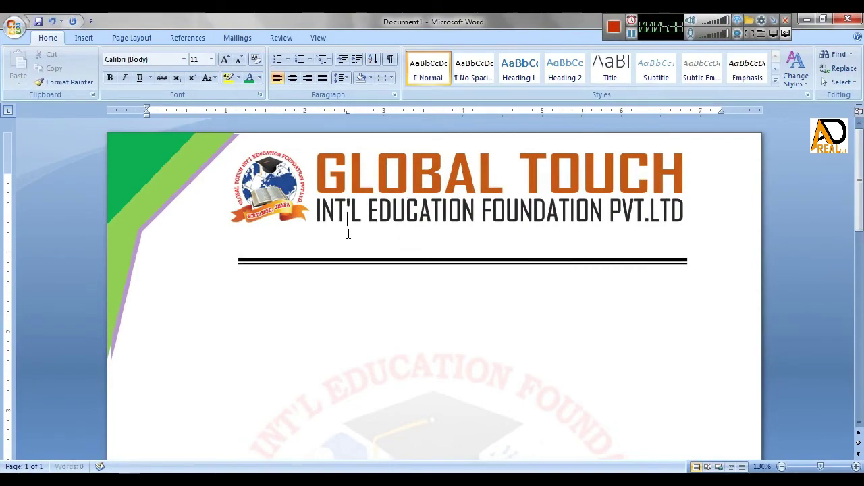
- Insert a first-style WordArt reading 'Birtamode, Jhapa, Nepal'
{"action": "left_click", "coordinate": [84, 38]}
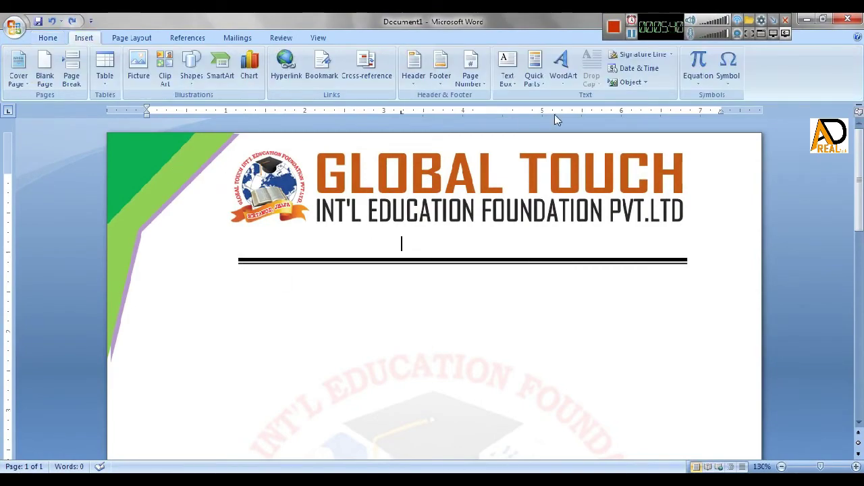
{"action": "left_click", "coordinate": [561, 67]}
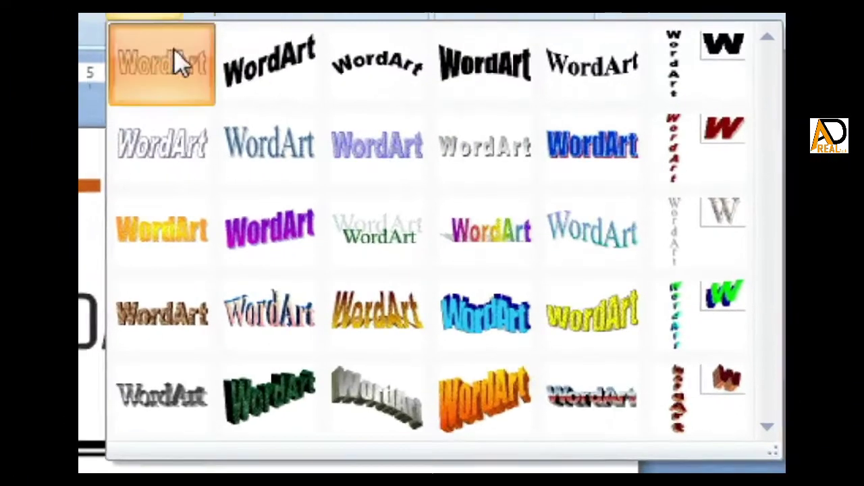
{"action": "left_click", "coordinate": [162, 64]}
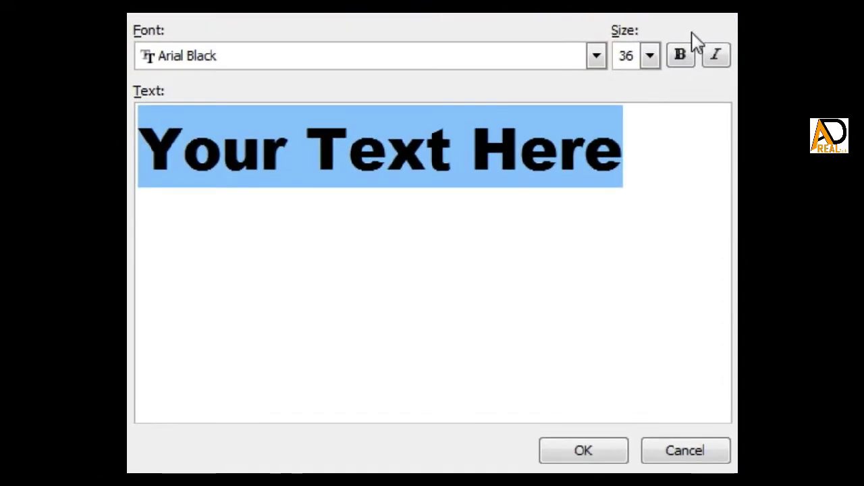
{"action": "key", "text": "BackSpace"}
{"action": "type", "text": "blR"}
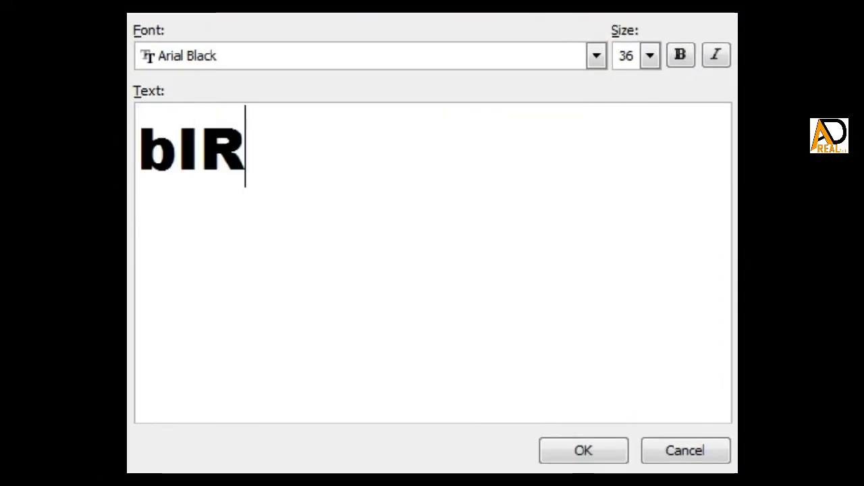
{"action": "key", "text": "BackSpace"}
{"action": "key", "text": "BackSpace"}
{"action": "key", "text": "BackSpace"}
{"action": "type", "text": "Bi"}
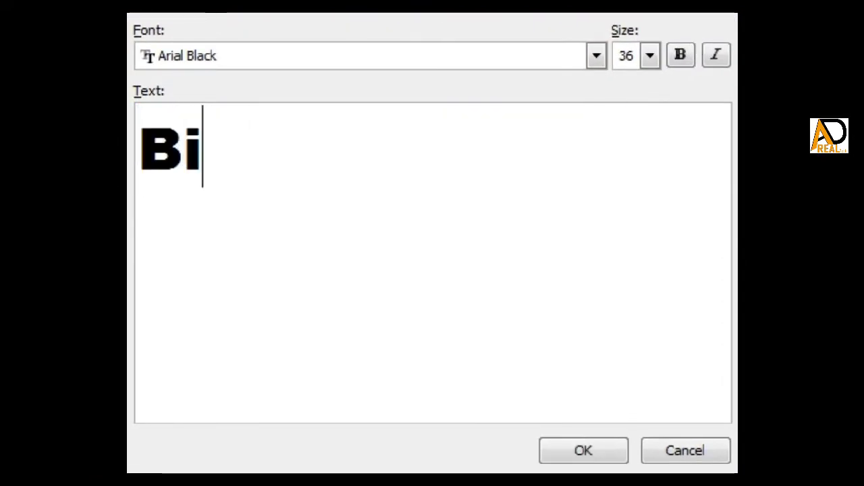
{"action": "type", "text": "rtamode Jha"}
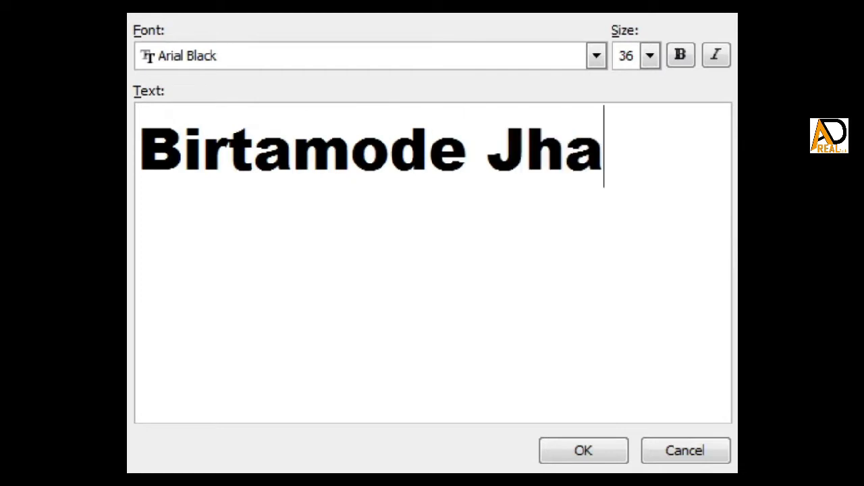
{"action": "type", "text": "pa"}
{"action": "key", "text": "Left"}
{"action": "key", "text": "Left"}
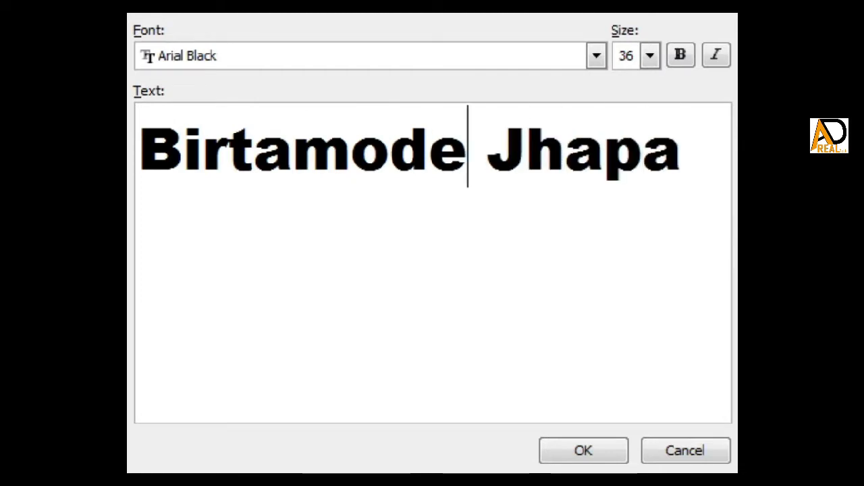
{"action": "type", "text": ","}
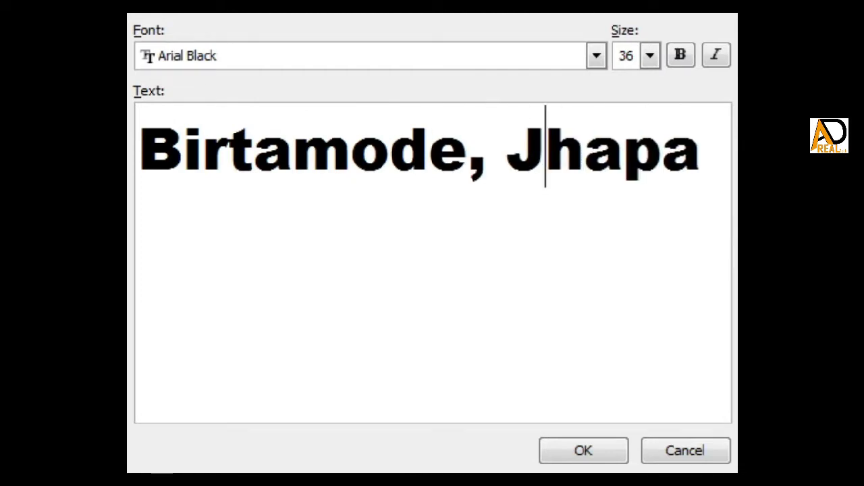
{"action": "type", "text": ","}
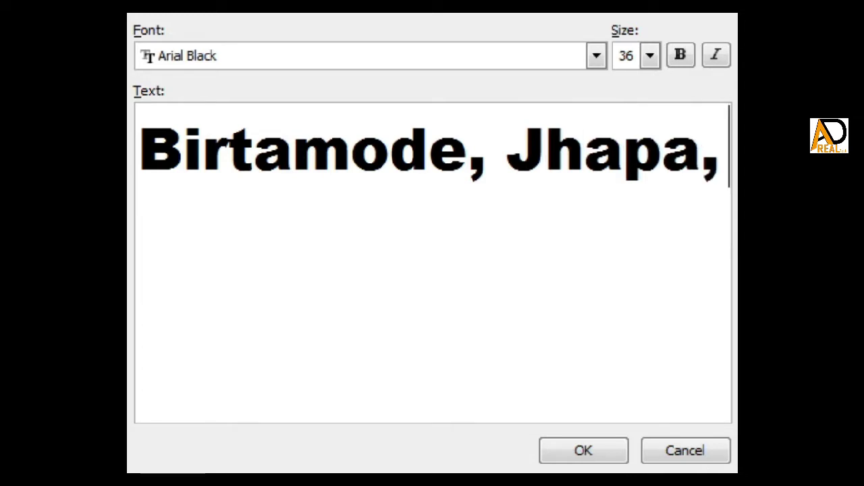
{"action": "type", "text": " n"}
{"action": "key", "text": "BackSpace"}
{"action": "type", "text": "N"}
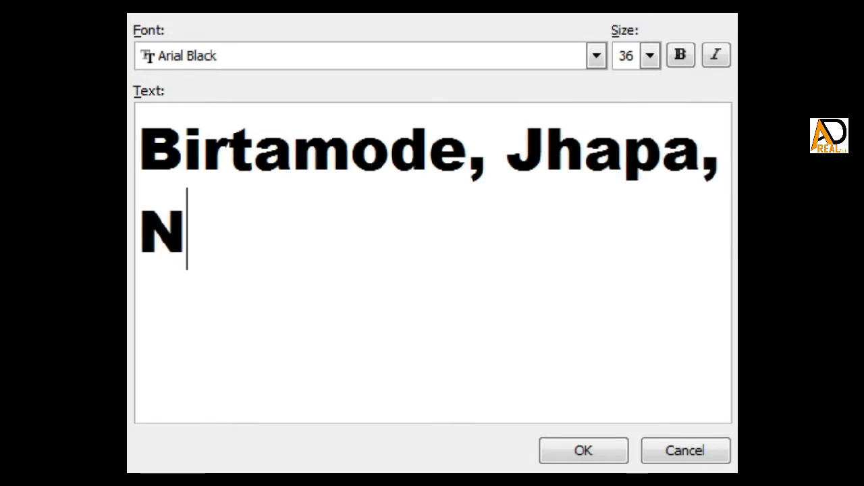
{"action": "type", "text": "epal"}
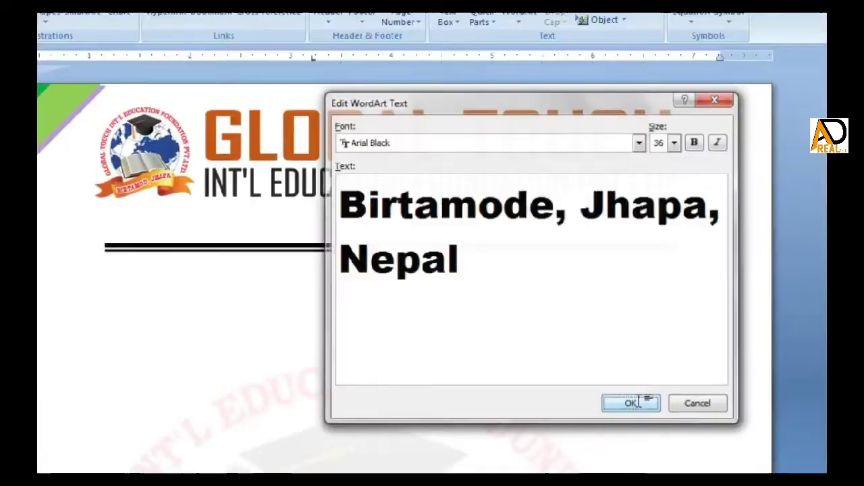
{"action": "left_click", "coordinate": [601, 453]}
- Set the address WordArt In Front of Text, shrink it and move it under the company name
{"action": "left_click", "coordinate": [706, 82]}
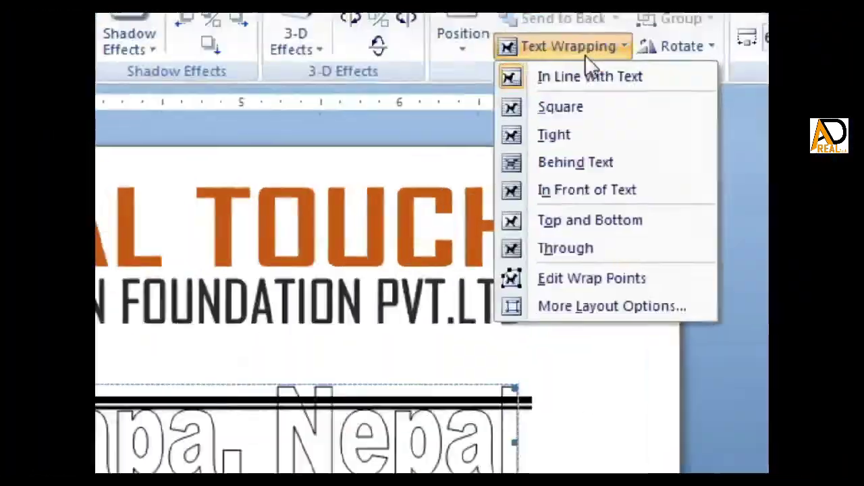
{"action": "left_click", "coordinate": [714, 154]}
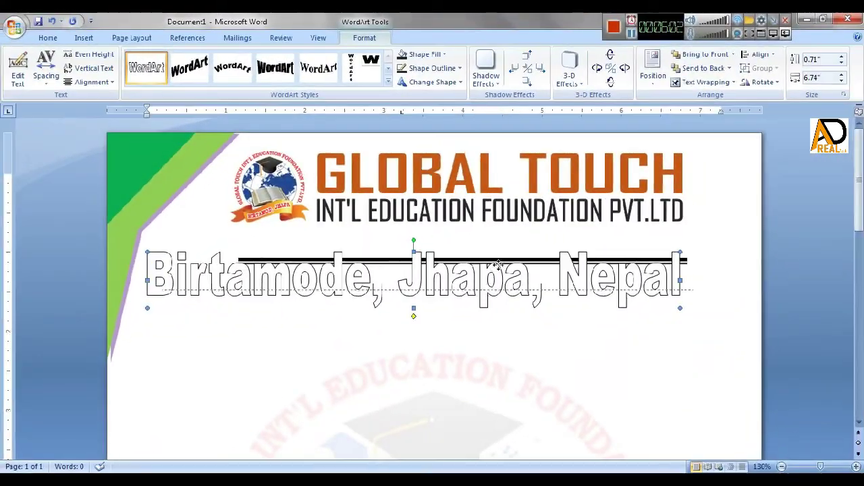
{"action": "left_click_drag", "start_coordinate": [483, 287], "coordinate": [497, 289]}
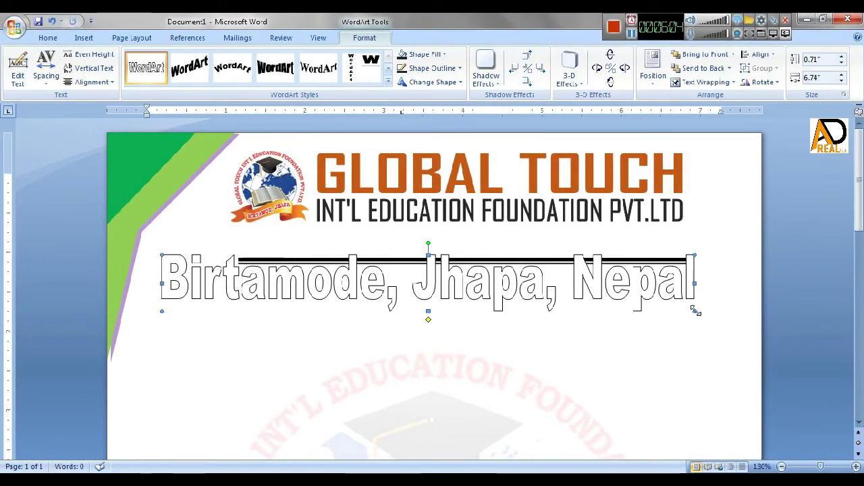
{"action": "left_click_drag", "start_coordinate": [397, 284], "coordinate": [398, 285]}
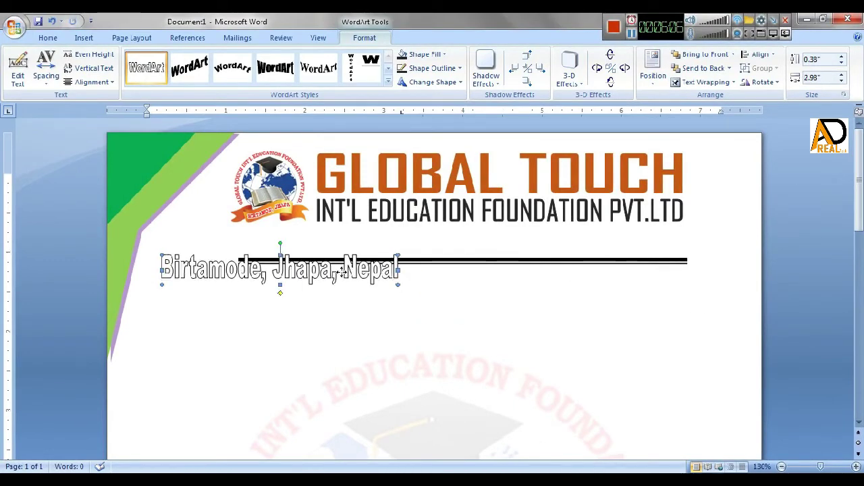
{"action": "left_click_drag", "start_coordinate": [342, 270], "coordinate": [553, 243]}
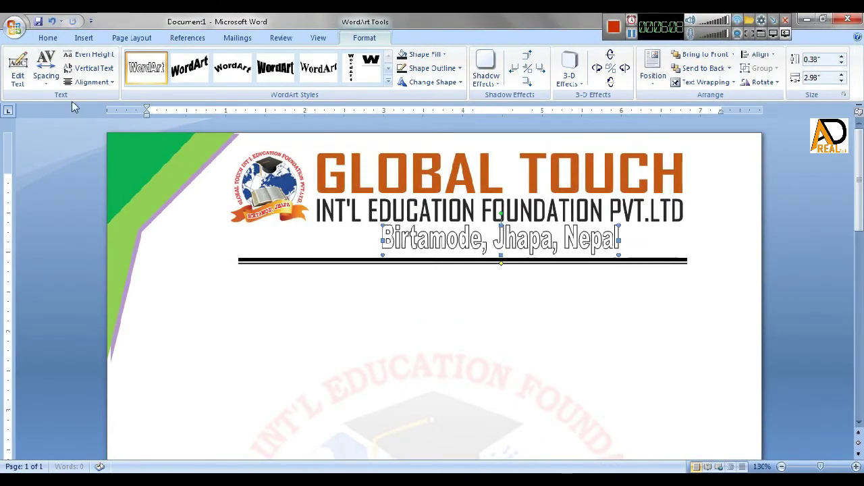
- Change the address WordArt font to Agency FB at size 16
{"action": "left_click", "coordinate": [18, 68]}
{"action": "left_click", "coordinate": [270, 55]}
{"action": "scroll", "coordinate": [259, 135], "scroll_direction": "up", "scroll_amount": 1}
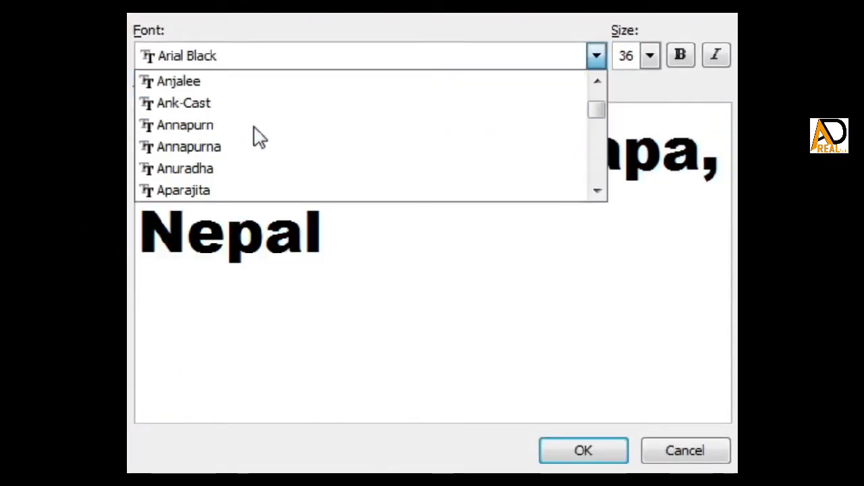
{"action": "scroll", "coordinate": [259, 135], "scroll_direction": "up", "scroll_amount": 1}
{"action": "scroll", "coordinate": [258, 135], "scroll_direction": "up", "scroll_amount": 1}
{"action": "scroll", "coordinate": [258, 137], "scroll_direction": "up", "scroll_amount": 1}
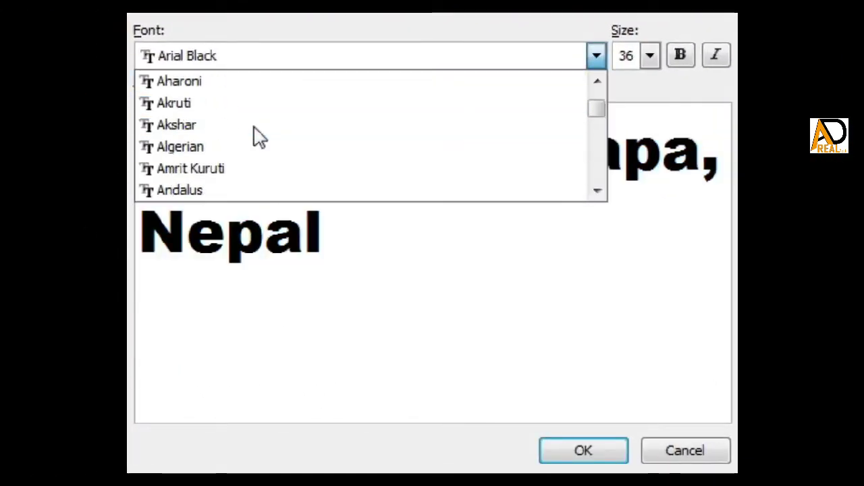
{"action": "scroll", "coordinate": [267, 169], "scroll_direction": "up", "scroll_amount": 1}
{"action": "scroll", "coordinate": [264, 167], "scroll_direction": "up", "scroll_amount": 1}
{"action": "left_click", "coordinate": [264, 168]}
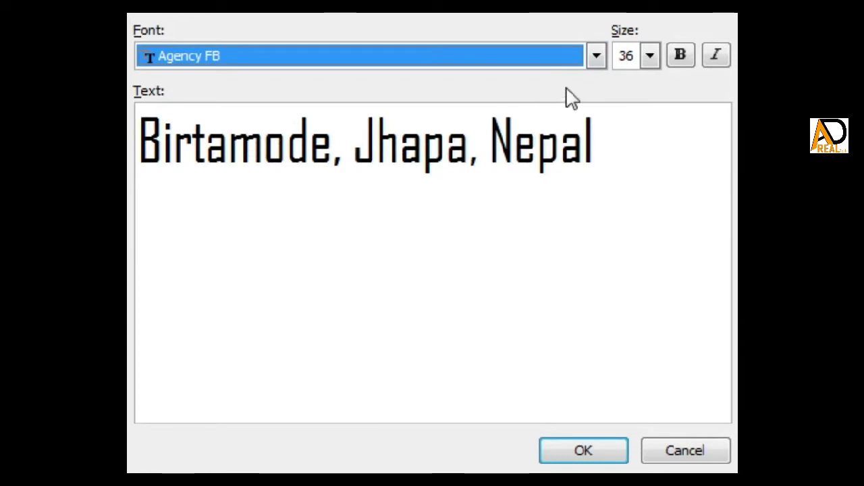
{"action": "left_click", "coordinate": [650, 57]}
{"action": "left_click", "coordinate": [630, 102]}
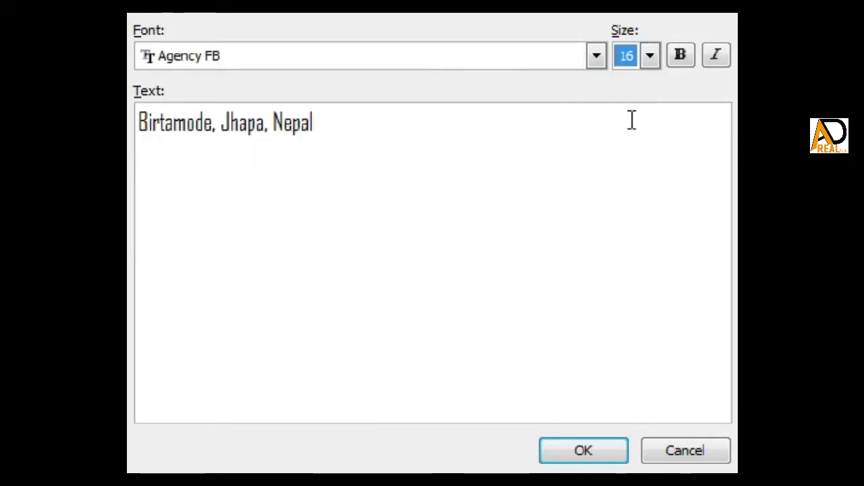
{"action": "left_click", "coordinate": [563, 452]}
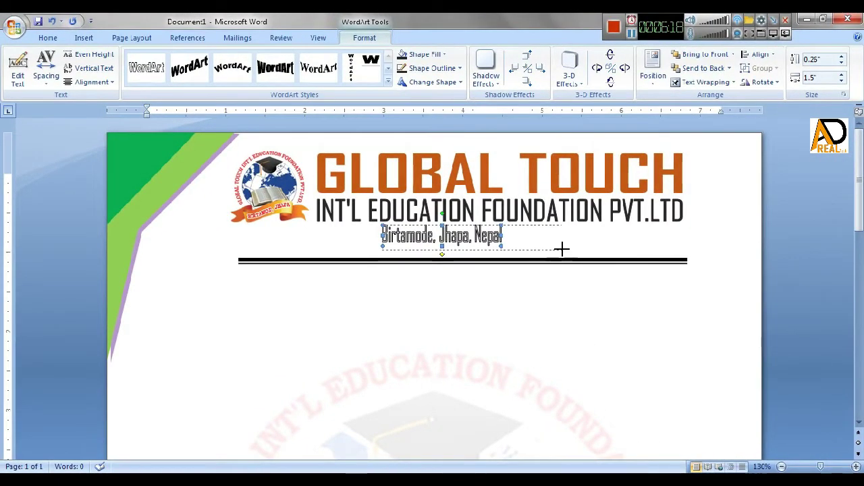
- Stretch the address wider, nudge it right, and adjust its outline colour
{"action": "left_click_drag", "start_coordinate": [501, 247], "coordinate": [567, 248]}
{"action": "key", "text": "ctrl+Right"}
{"action": "key", "text": "ctrl+Right"}
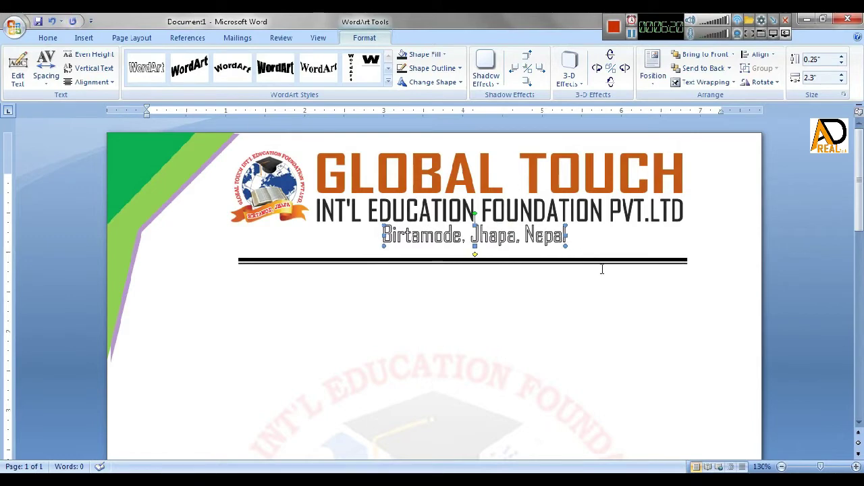
{"action": "key", "text": "ctrl+Right"}
{"action": "key", "text": "ctrl+Right"}
{"action": "key", "text": "ctrl+Right"}
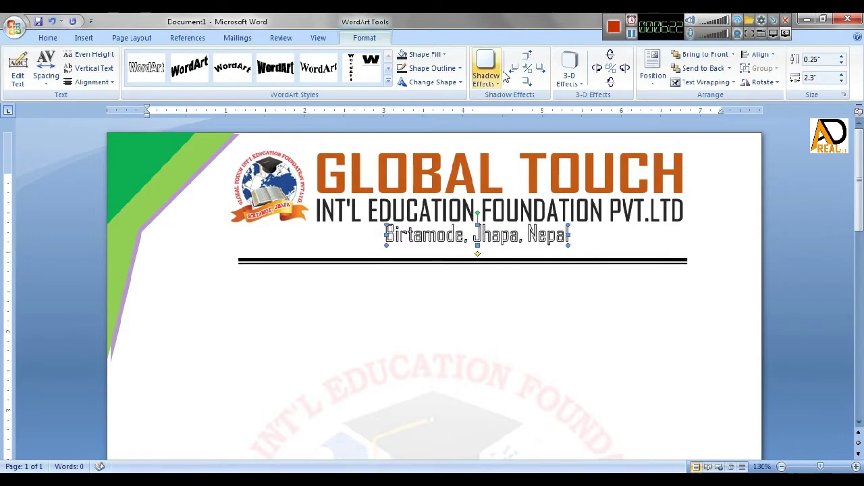
{"action": "left_click", "coordinate": [421, 67]}
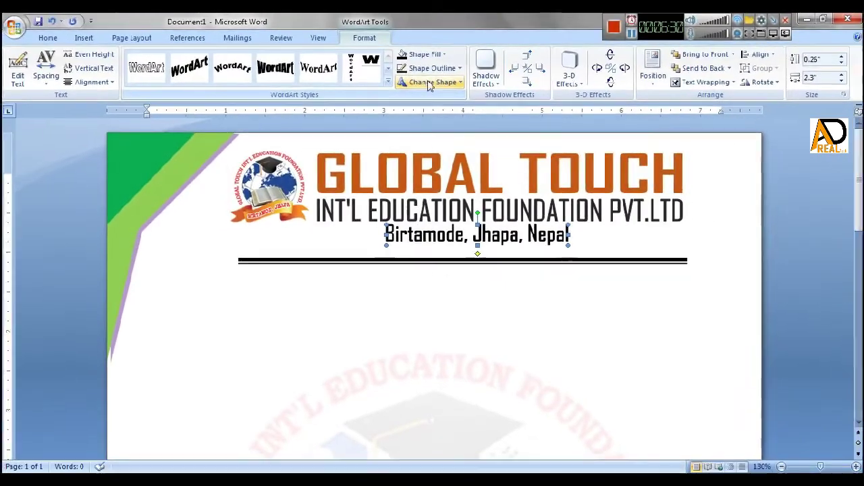
{"action": "left_click", "coordinate": [430, 65]}
{"action": "left_click", "coordinate": [405, 278]}
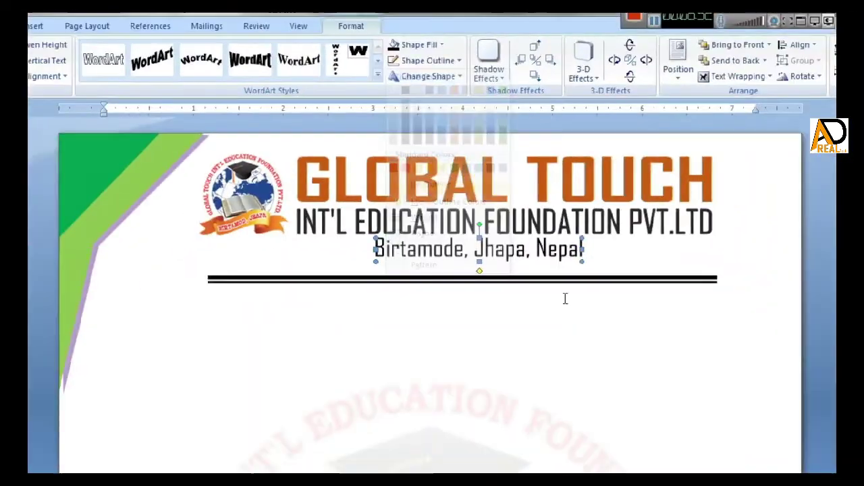
{"action": "left_click", "coordinate": [598, 337]}
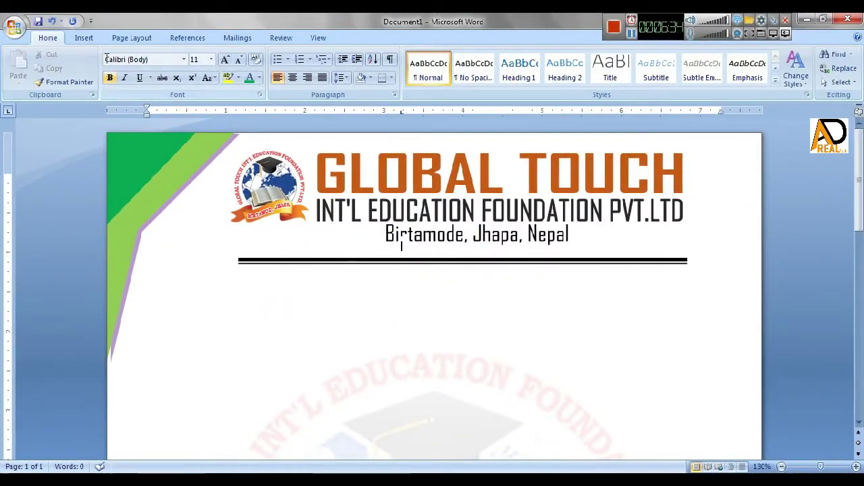
{"action": "left_click", "coordinate": [84, 37]}
- Start a new WordArt and type the contact e-mail line in place of the placeholder
{"action": "left_click", "coordinate": [728, 67]}
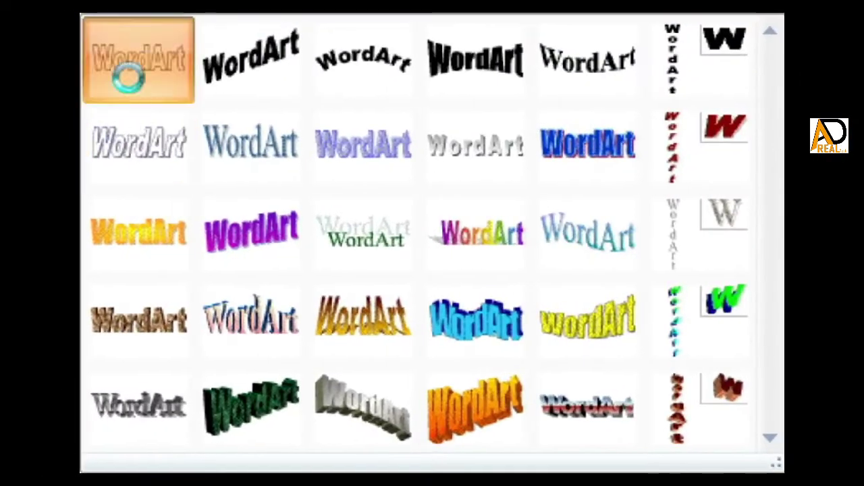
{"action": "left_click", "coordinate": [127, 76]}
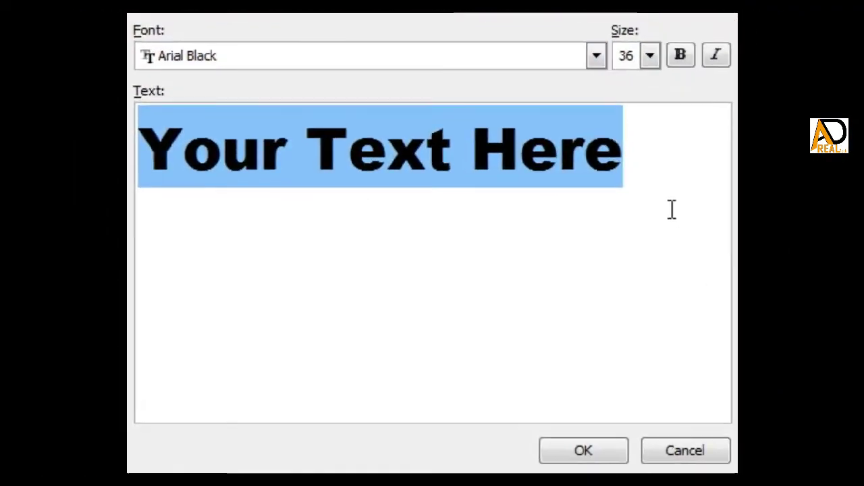
{"action": "key", "text": "Delete"}
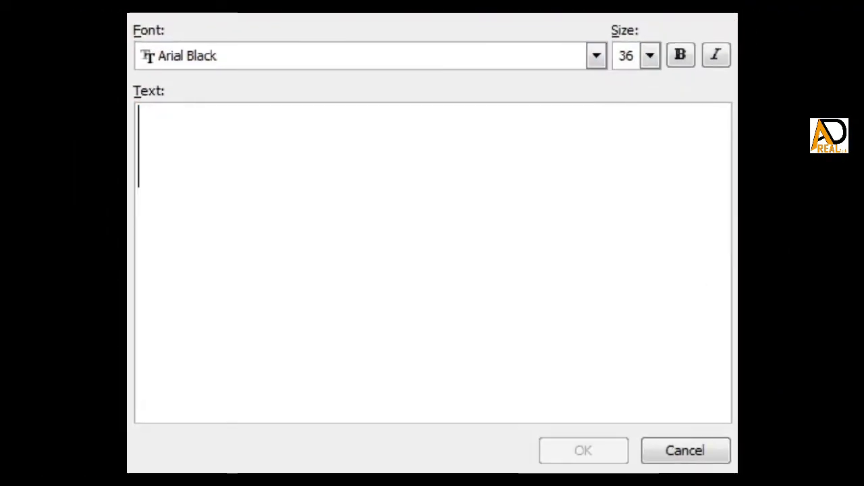
{"action": "type", "text": "Email"}
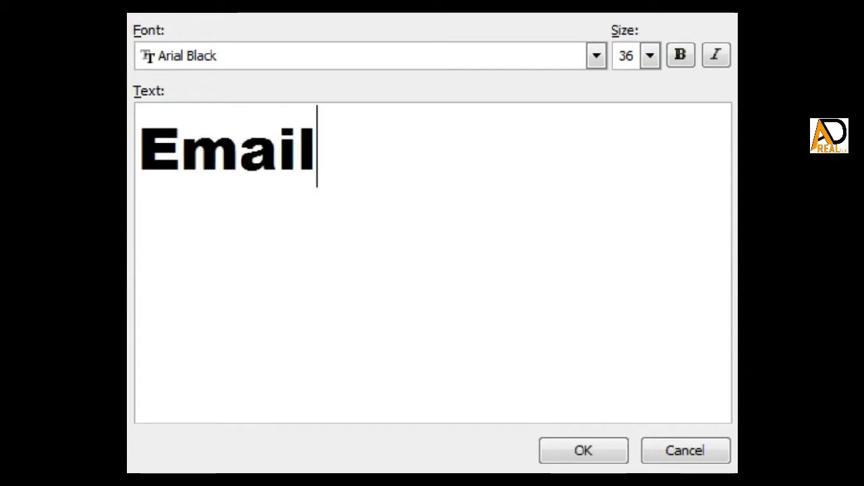
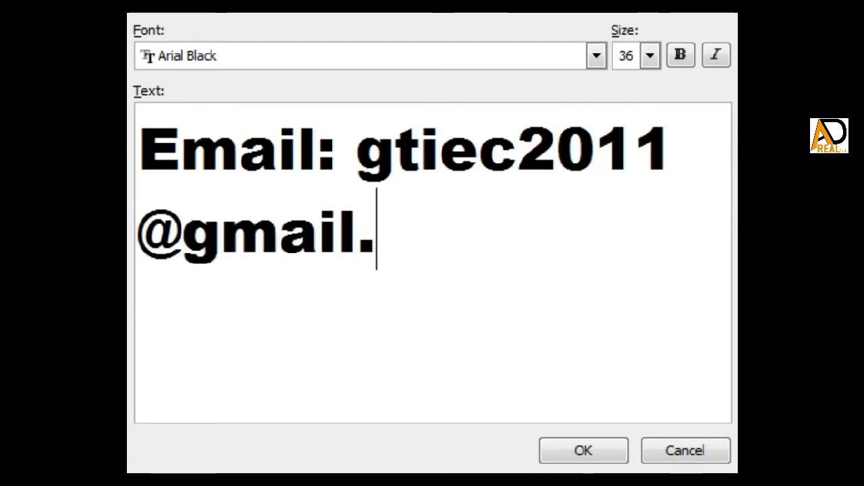
- Set the e-mail WordArt to Agency FB size 14 and insert it
{"action": "left_click", "coordinate": [506, 61]}
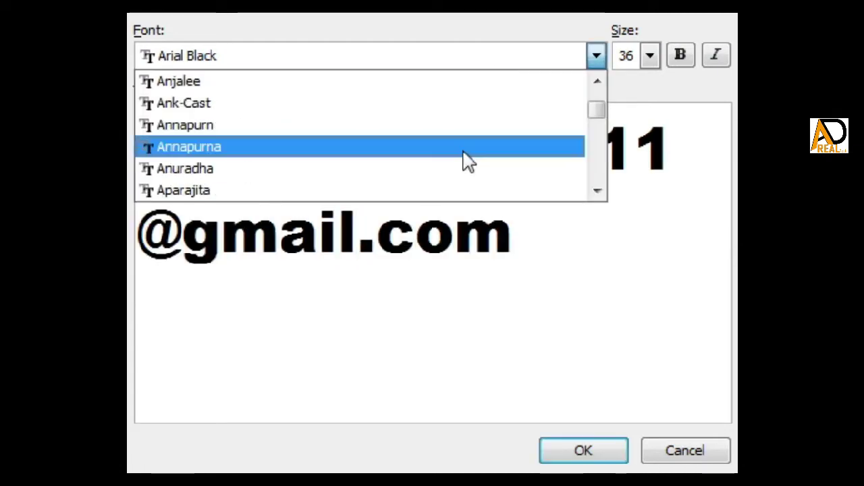
{"action": "scroll", "coordinate": [355, 160], "scroll_direction": "up", "scroll_amount": 1}
{"action": "scroll", "coordinate": [329, 152], "scroll_direction": "up", "scroll_amount": 1}
{"action": "scroll", "coordinate": [329, 153], "scroll_direction": "up", "scroll_amount": 1}
{"action": "scroll", "coordinate": [329, 153], "scroll_direction": "up", "scroll_amount": 2}
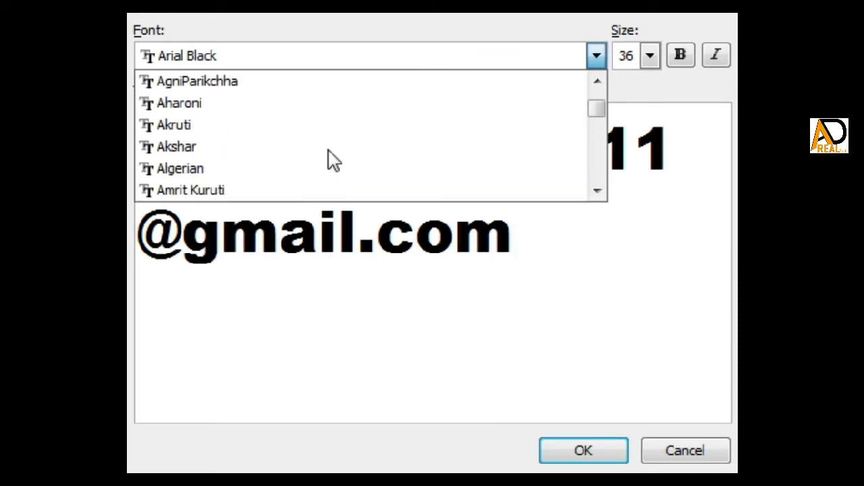
{"action": "scroll", "coordinate": [329, 152], "scroll_direction": "up", "scroll_amount": 3}
{"action": "left_click", "coordinate": [237, 126]}
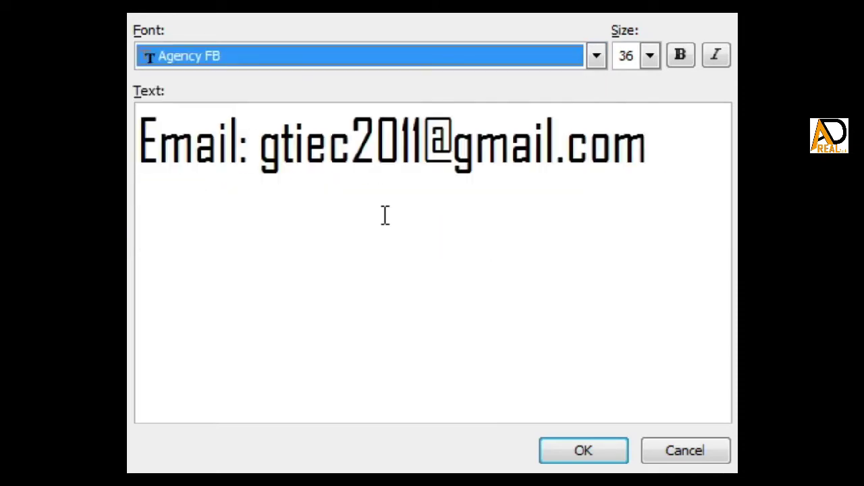
{"action": "left_click", "coordinate": [650, 56]}
{"action": "scroll", "coordinate": [631, 125], "scroll_direction": "up", "scroll_amount": 1}
{"action": "left_click", "coordinate": [627, 103]}
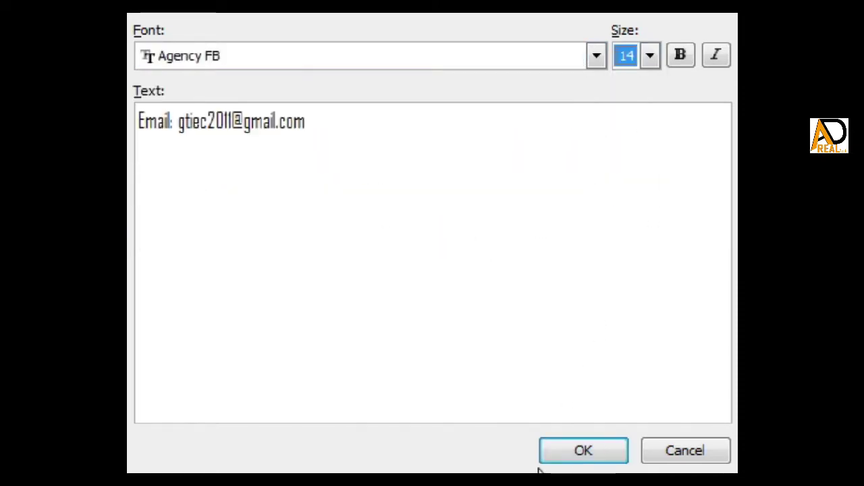
{"action": "left_click", "coordinate": [572, 457]}
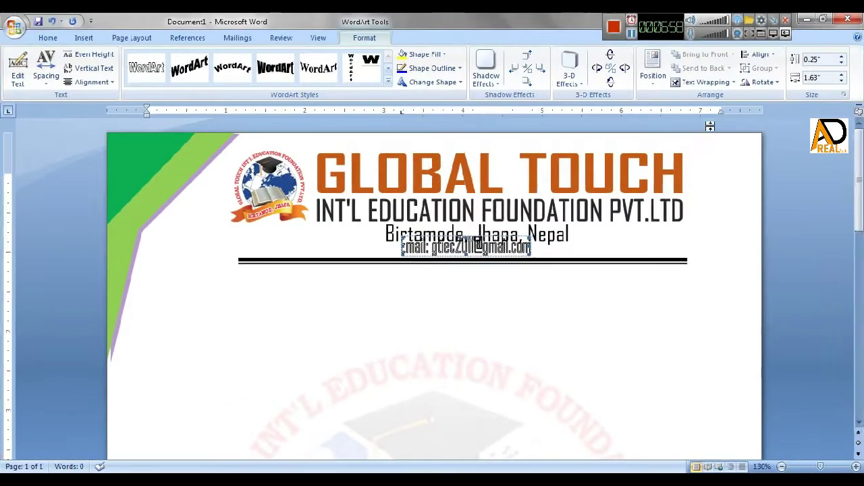
- Float the e-mail WordArt In Front of Text and lower the double divider slightly
{"action": "left_click", "coordinate": [706, 82]}
{"action": "left_click", "coordinate": [715, 154]}
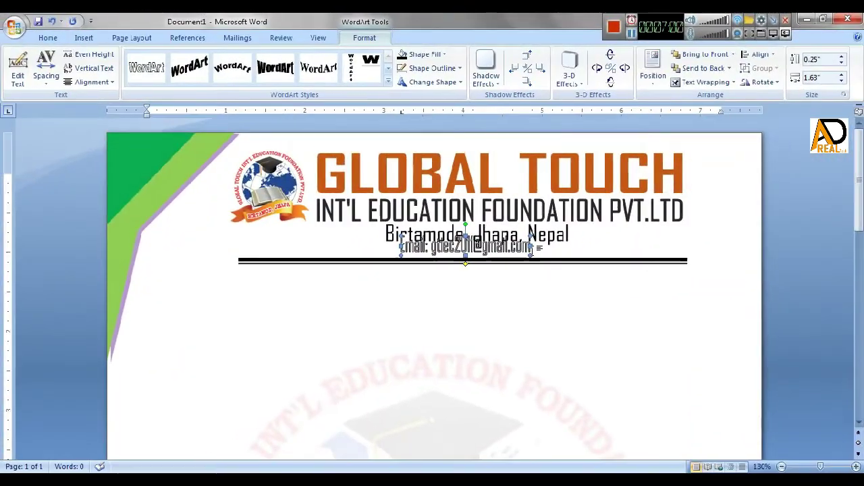
{"action": "left_click", "coordinate": [553, 264]}
{"action": "key", "text": "Down"}
{"action": "key", "text": "Down"}
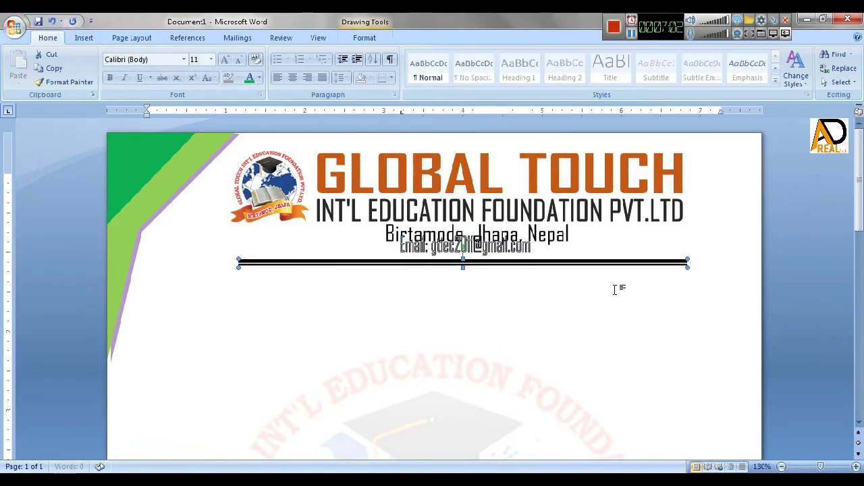
{"action": "key", "text": "Down"}
{"action": "key", "text": "Down"}
{"action": "key", "text": "Down"}
{"action": "key", "text": "Down"}
- Widen the e-mail line and nudge it down and left, centred above the double rule
{"action": "left_click", "coordinate": [503, 250]}
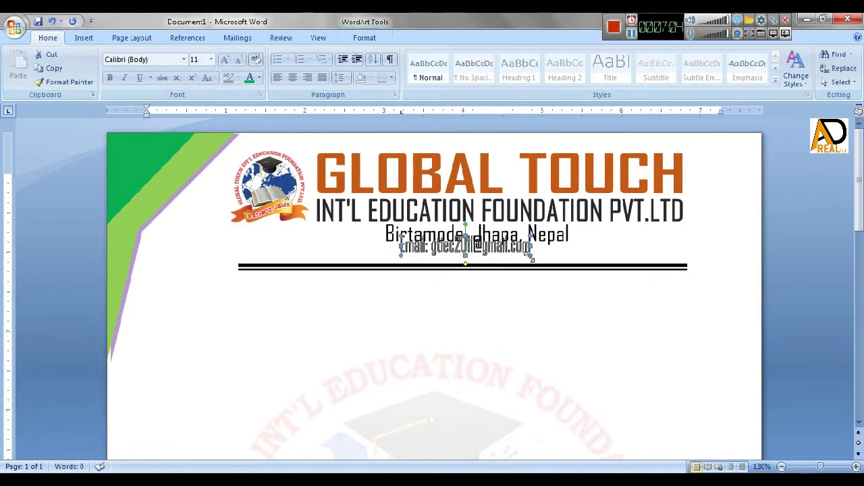
{"action": "left_click_drag", "start_coordinate": [554, 249], "coordinate": [549, 249]}
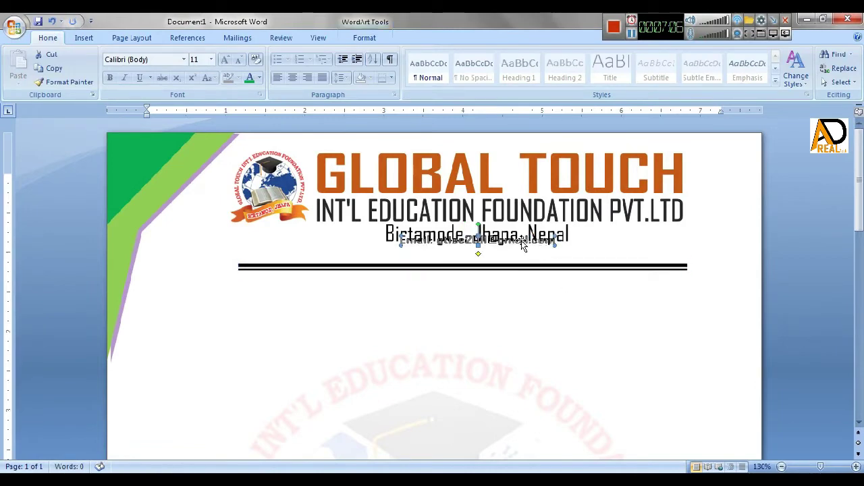
{"action": "key", "text": "Down"}
{"action": "key", "text": "Down"}
{"action": "key", "text": "Down"}
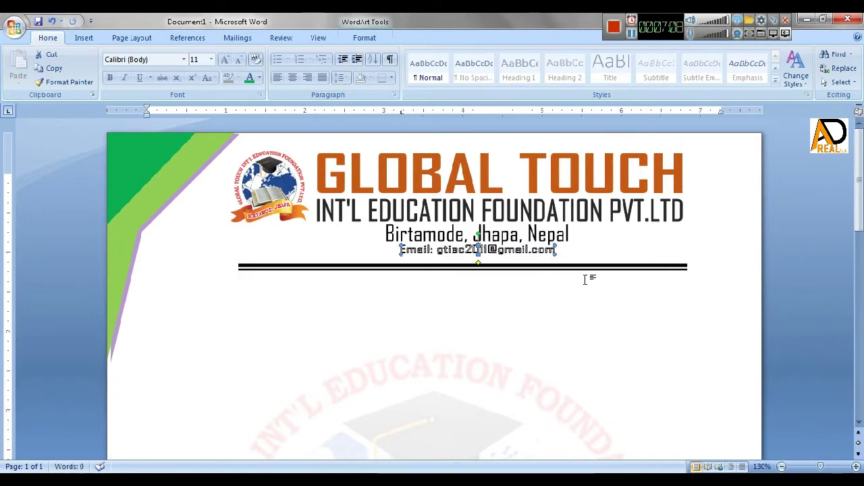
{"action": "key", "text": "Down"}
{"action": "key", "text": "Left"}
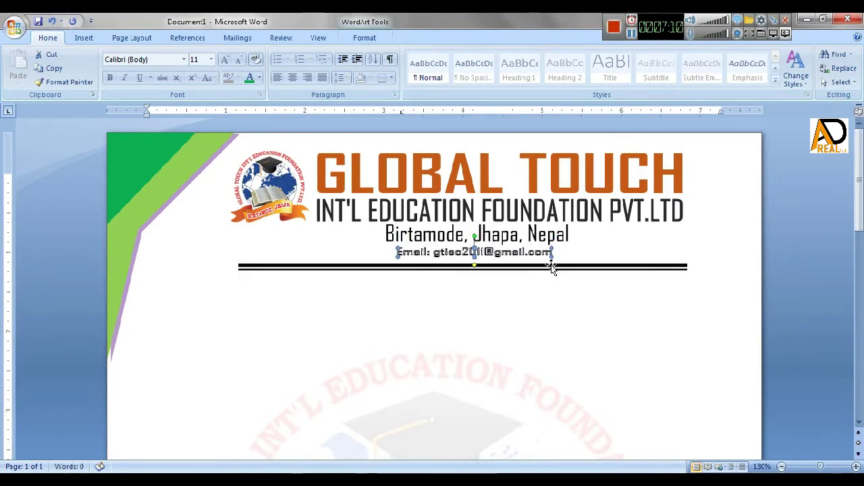
{"action": "key", "text": "Left"}
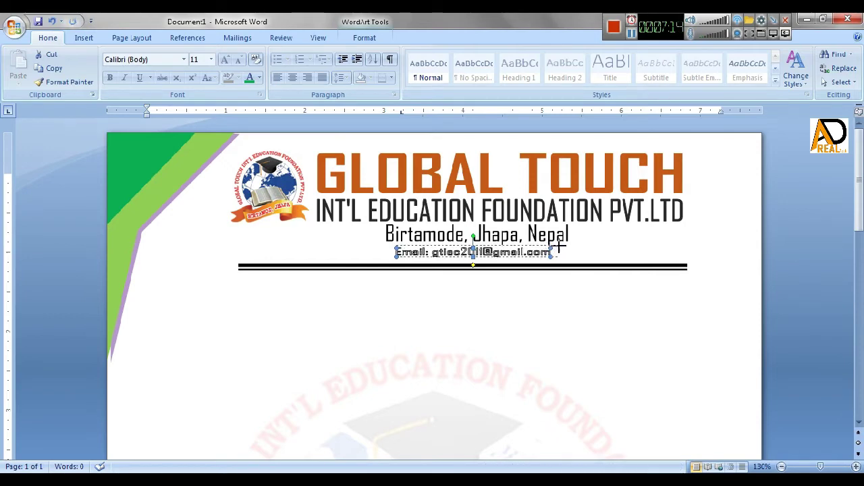
{"action": "left_click_drag", "start_coordinate": [558, 246], "coordinate": [567, 244]}
{"action": "key", "text": "Left"}
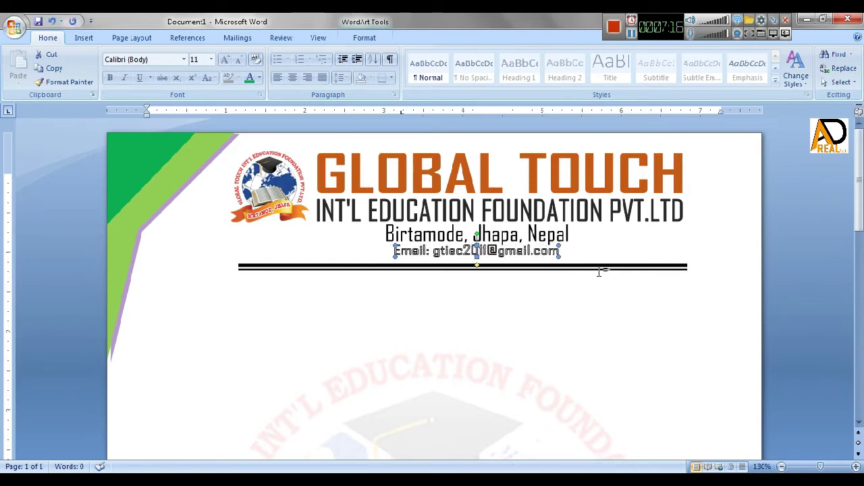
{"action": "key", "text": "Left"}
- Remove the e-mail text's outline and nudge the divider back up slightly
{"action": "left_click", "coordinate": [365, 38]}
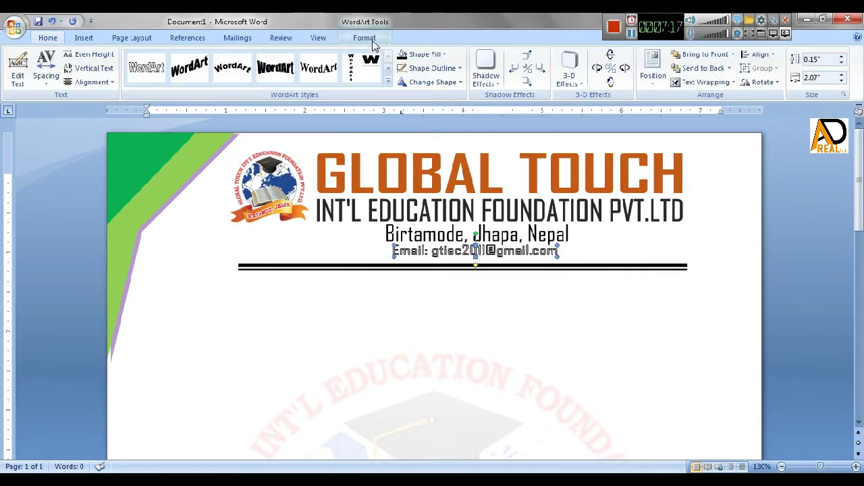
{"action": "left_click", "coordinate": [419, 68]}
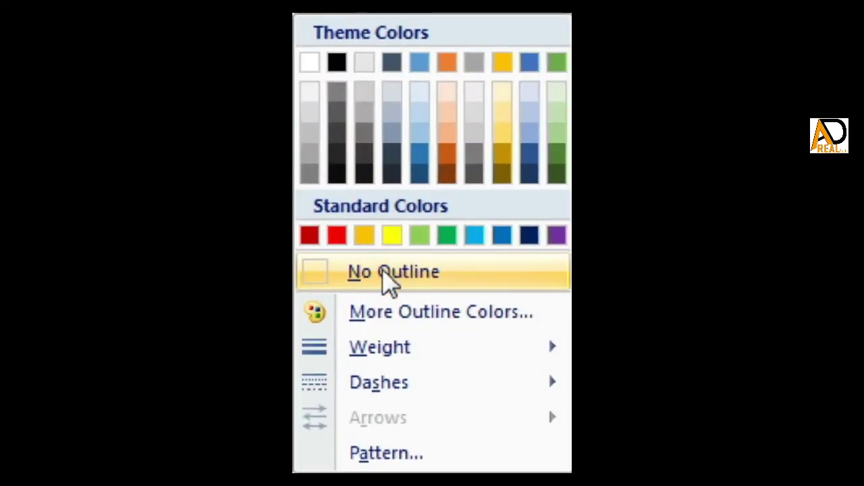
{"action": "left_click", "coordinate": [391, 273]}
{"action": "left_click", "coordinate": [518, 295]}
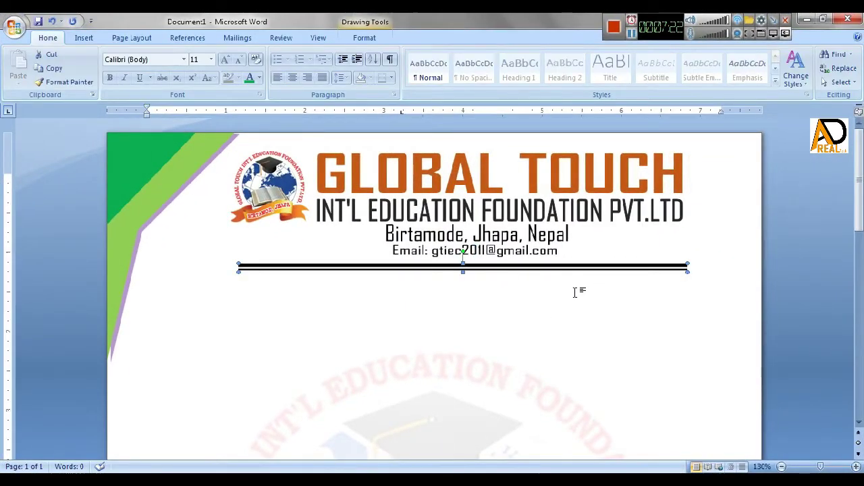
{"action": "key", "text": "Up"}
{"action": "key", "text": "Up"}
{"action": "key", "text": "Up"}
{"action": "key", "text": "Up"}
{"action": "left_click", "coordinate": [588, 328]}
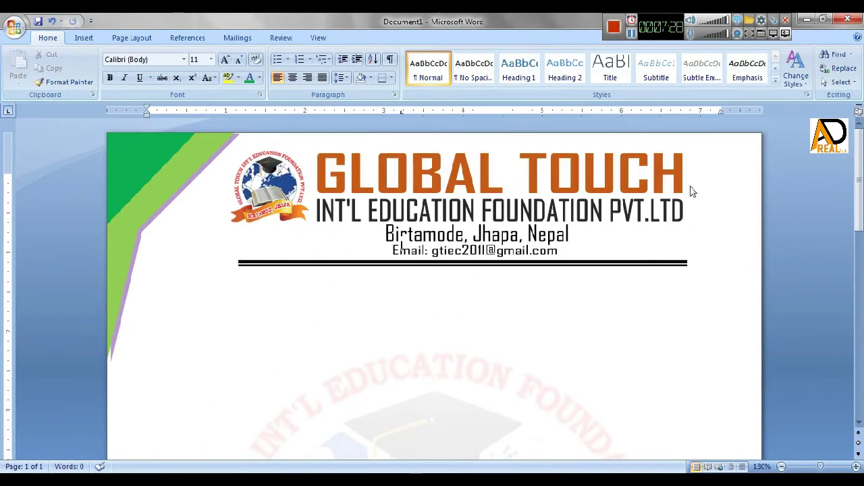
- Draw a tall narrow rectangle at the page's right edge
{"action": "left_click", "coordinate": [84, 37]}
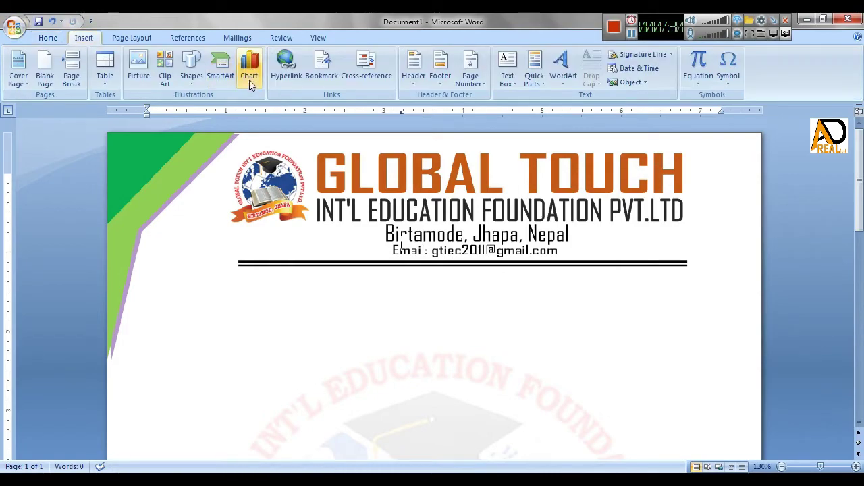
{"action": "left_click", "coordinate": [197, 71]}
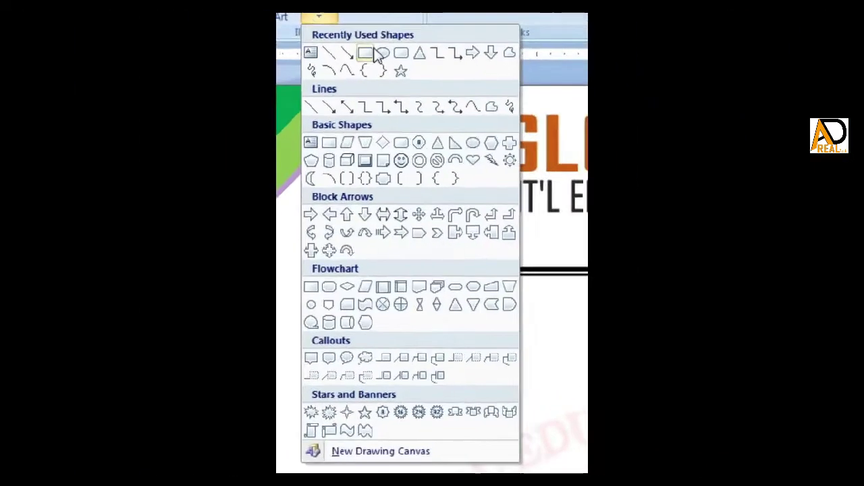
{"action": "left_click", "coordinate": [278, 85]}
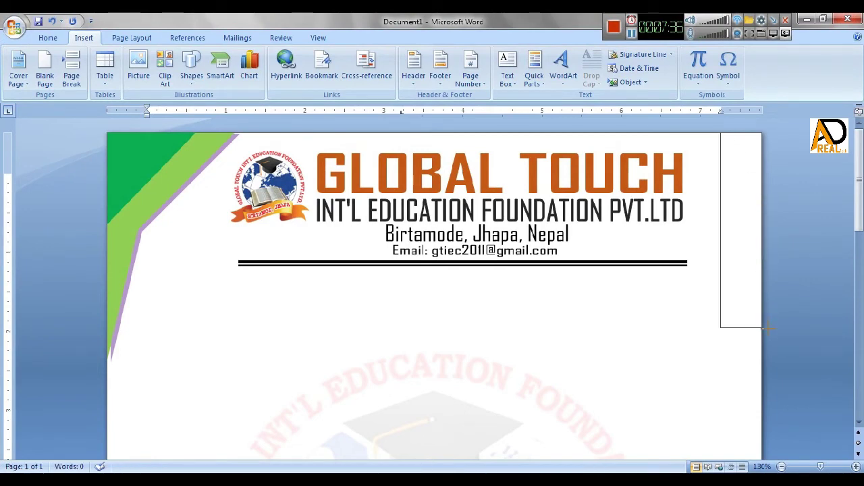
{"action": "left_click_drag", "start_coordinate": [767, 333], "coordinate": [754, 342]}
{"action": "key", "text": "ctrl+Right"}
{"action": "key", "text": "ctrl+Right"}
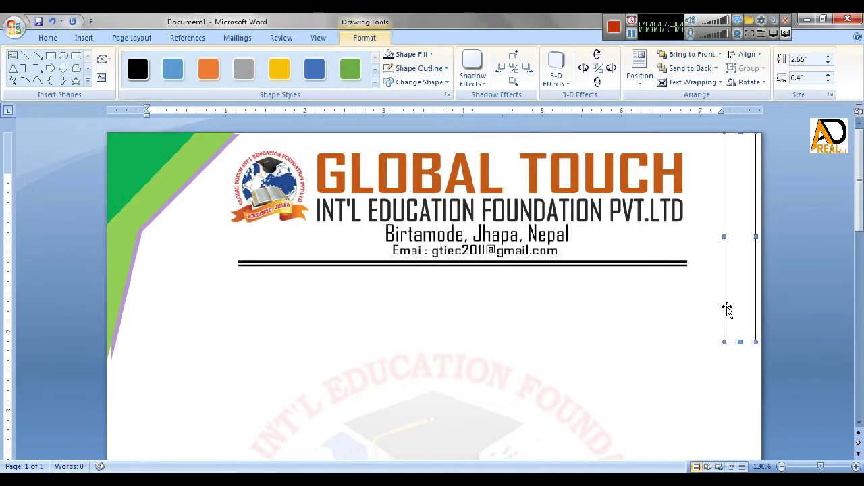
{"action": "key", "text": "ctrl+Right"}
{"action": "key", "text": "ctrl+Right"}
{"action": "key", "text": "ctrl+Right"}
{"action": "key", "text": "ctrl+Right"}
{"action": "key", "text": "ctrl+Right"}
{"action": "key", "text": "ctrl+Right"}
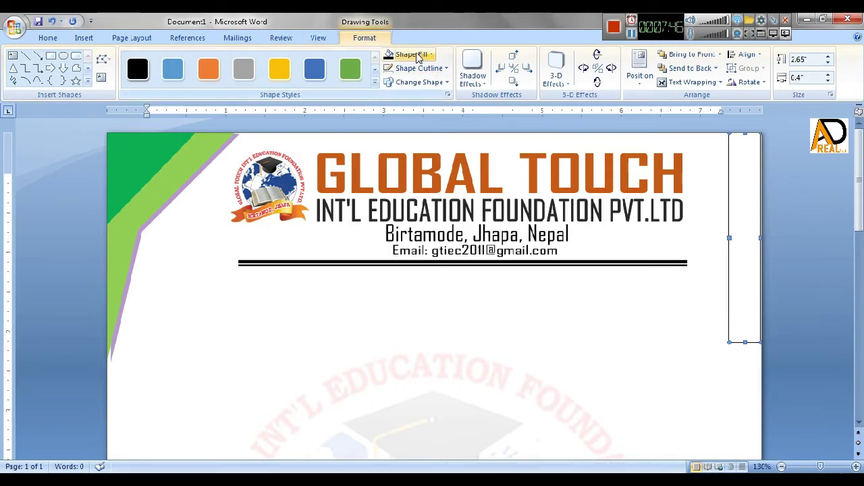
- Fill the bar green with no outline and shorten it to end beside the header
{"action": "left_click", "coordinate": [418, 54]}
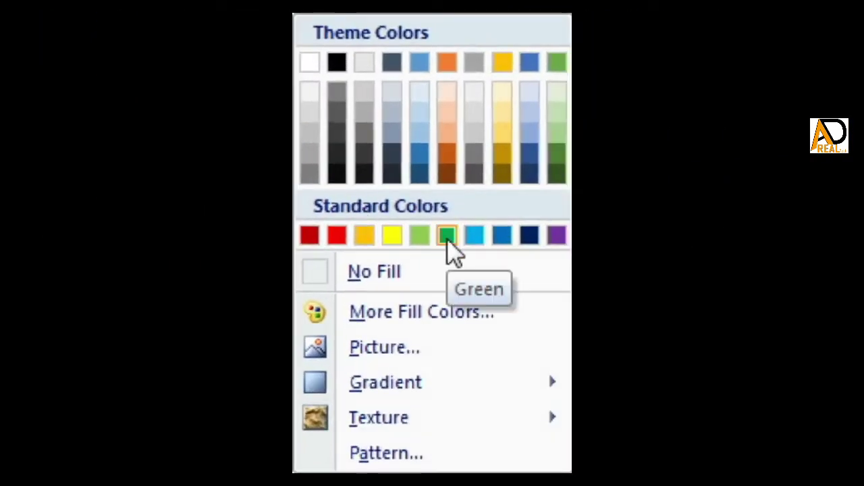
{"action": "left_click", "coordinate": [447, 241]}
{"action": "left_click", "coordinate": [415, 65]}
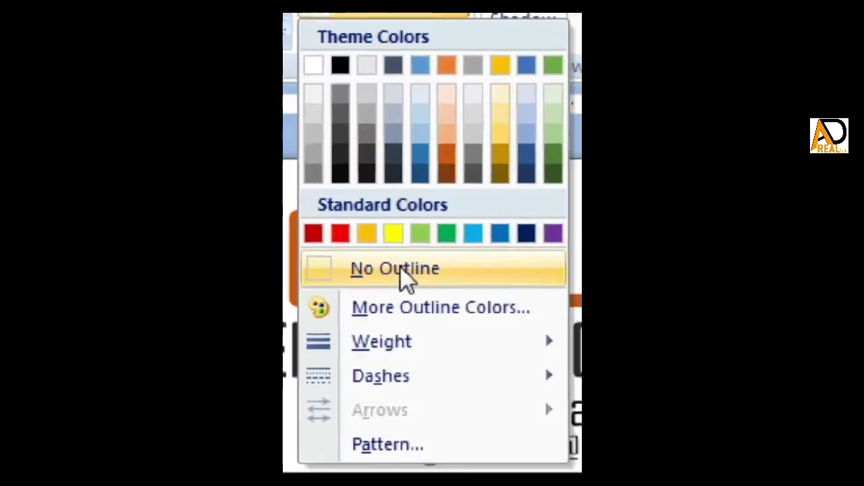
{"action": "left_click", "coordinate": [400, 269]}
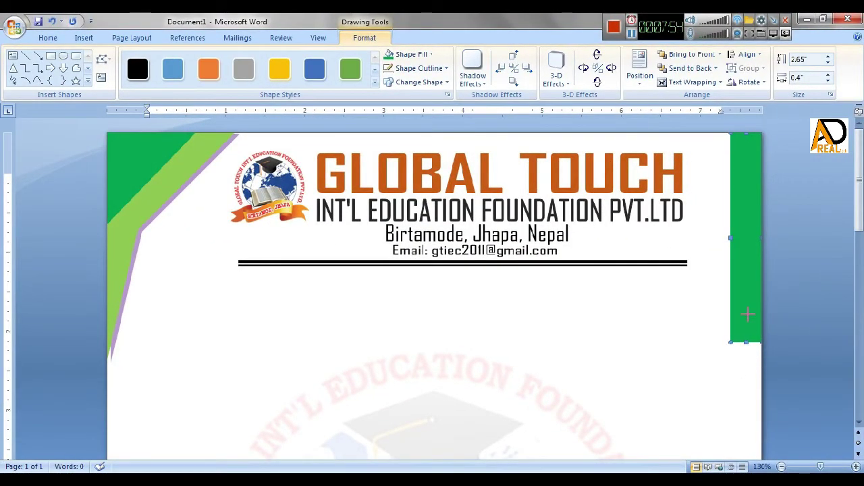
{"action": "left_click_drag", "start_coordinate": [753, 235], "coordinate": [752, 233]}
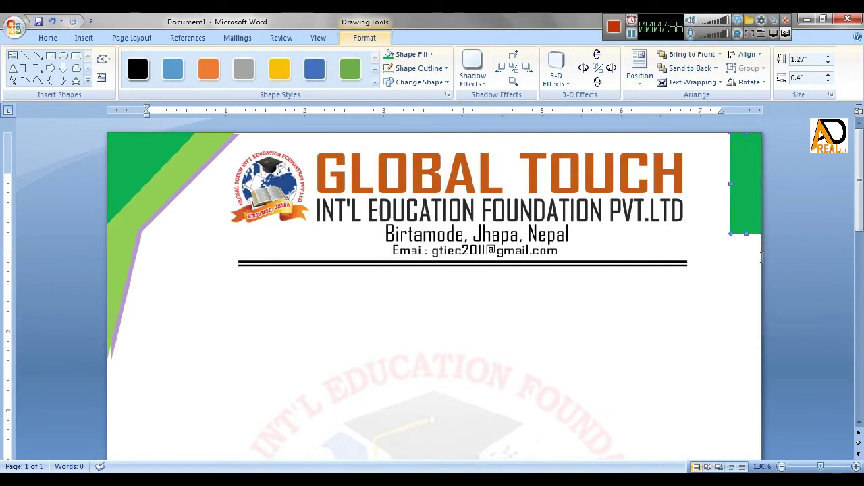
{"action": "left_click", "coordinate": [729, 326]}
{"action": "left_click", "coordinate": [755, 212]}
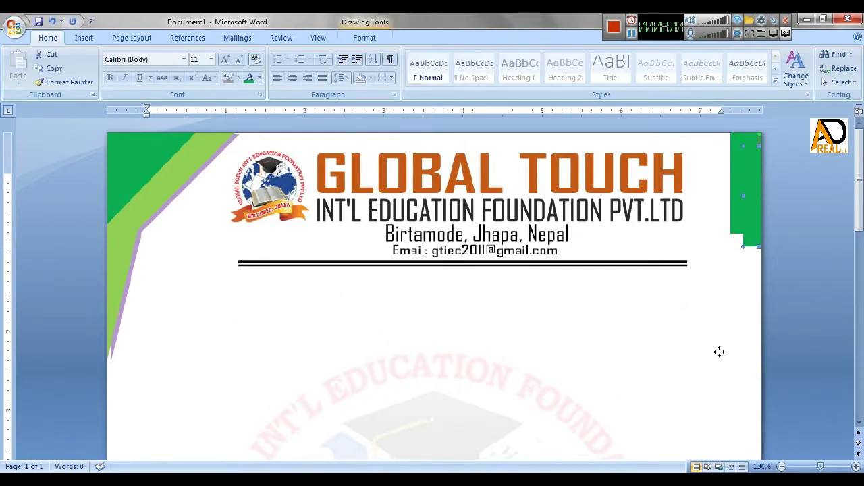
- Make small copies of the green bar and stack them beneath the top bar
{"action": "left_click_drag", "start_coordinate": [716, 348], "coordinate": [727, 358]}
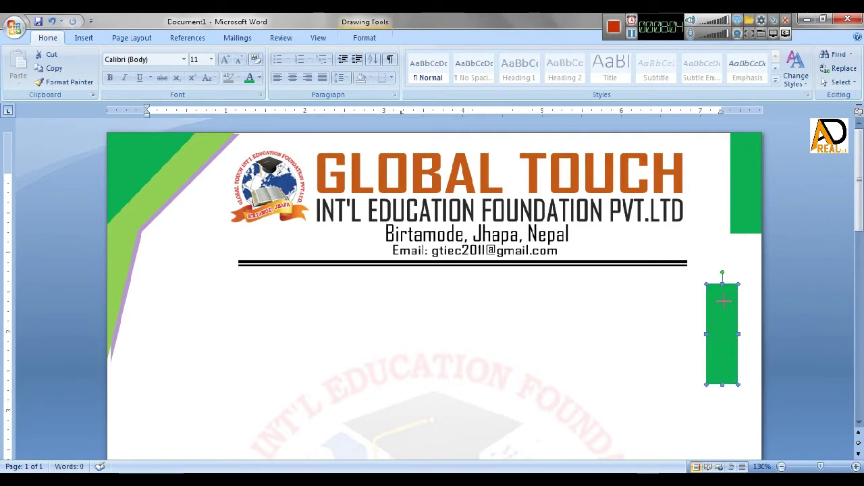
{"action": "left_click_drag", "start_coordinate": [723, 299], "coordinate": [747, 249]}
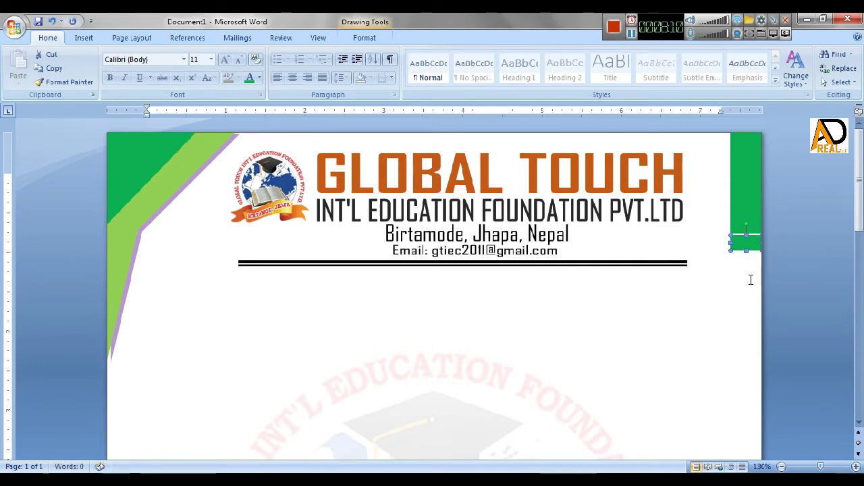
{"action": "key", "text": "ctrl+v"}
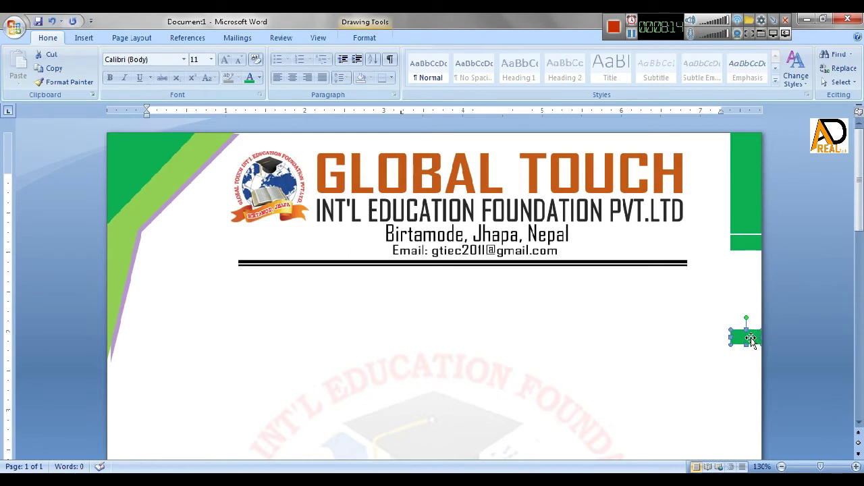
{"action": "left_click_drag", "start_coordinate": [749, 267], "coordinate": [749, 262]}
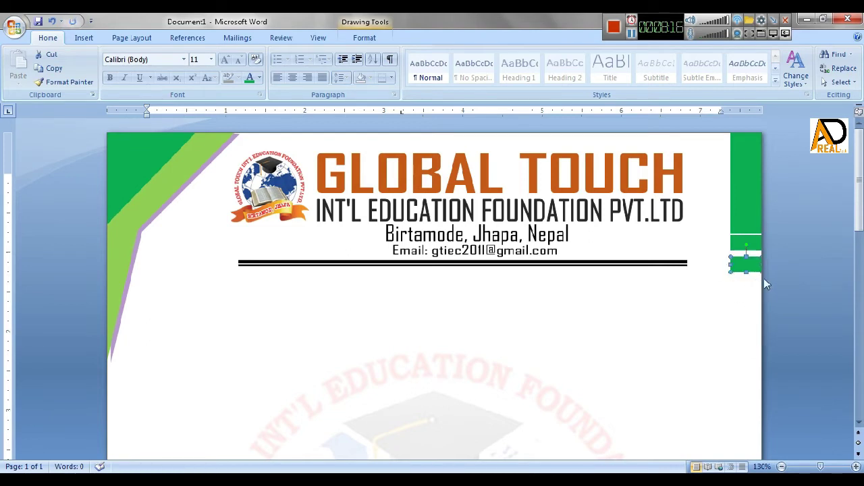
{"action": "key", "text": "Up"}
{"action": "key", "text": "Up"}
{"action": "key", "text": "Up"}
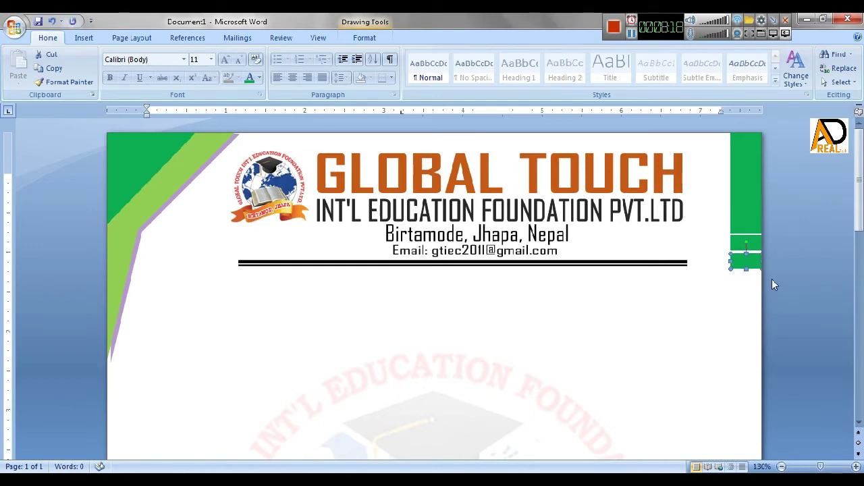
{"action": "key", "text": "ctrl+v"}
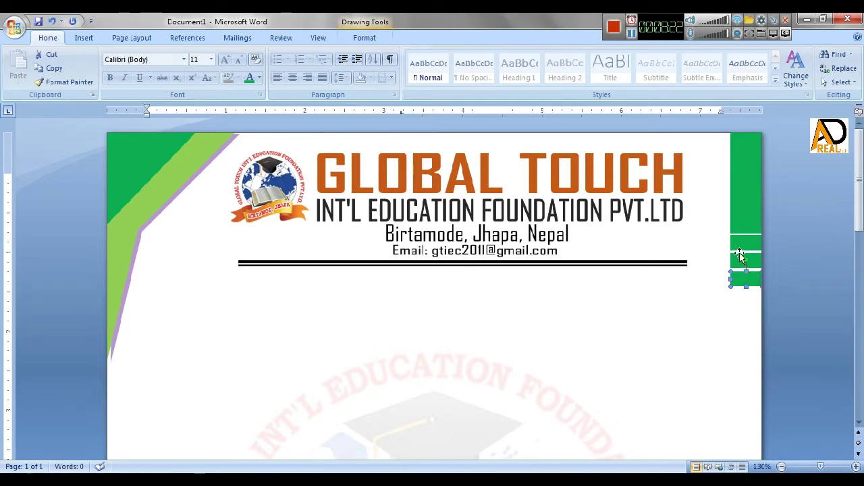
- Fill the three small boxes red, blue and purple
{"action": "left_click", "coordinate": [374, 37]}
{"action": "left_click", "coordinate": [417, 67]}
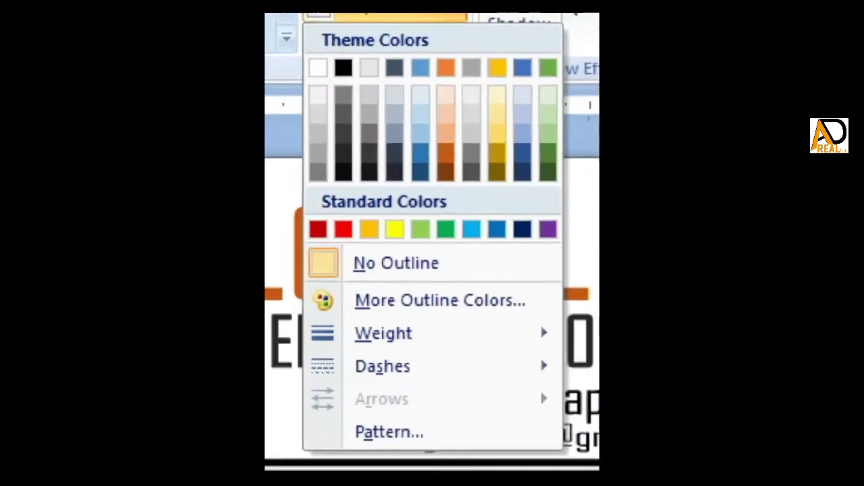
{"action": "left_click", "coordinate": [413, 54]}
{"action": "left_click", "coordinate": [340, 227]}
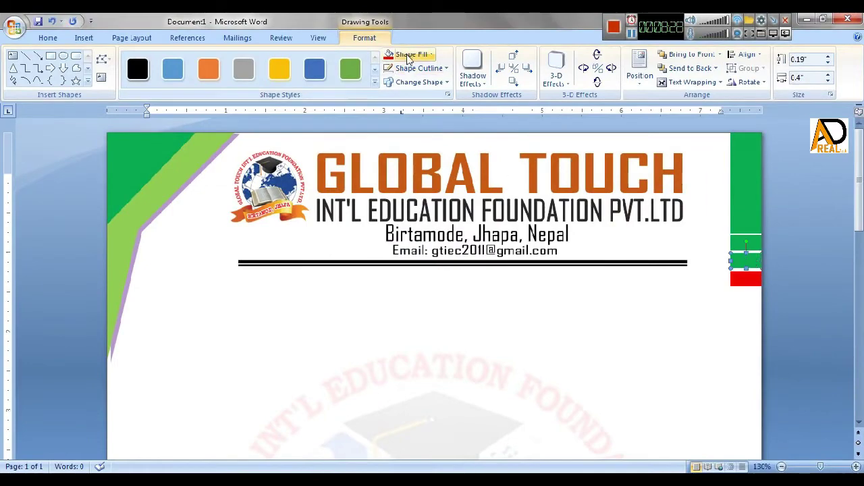
{"action": "left_click", "coordinate": [408, 54]}
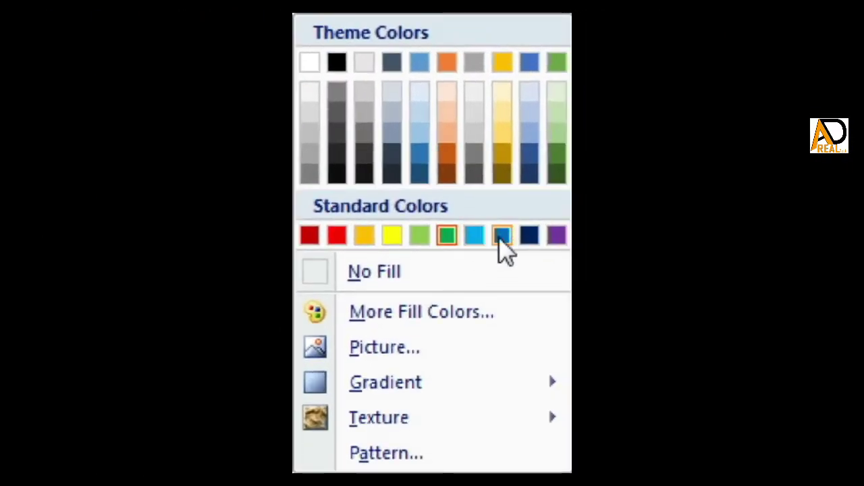
{"action": "left_click", "coordinate": [500, 243]}
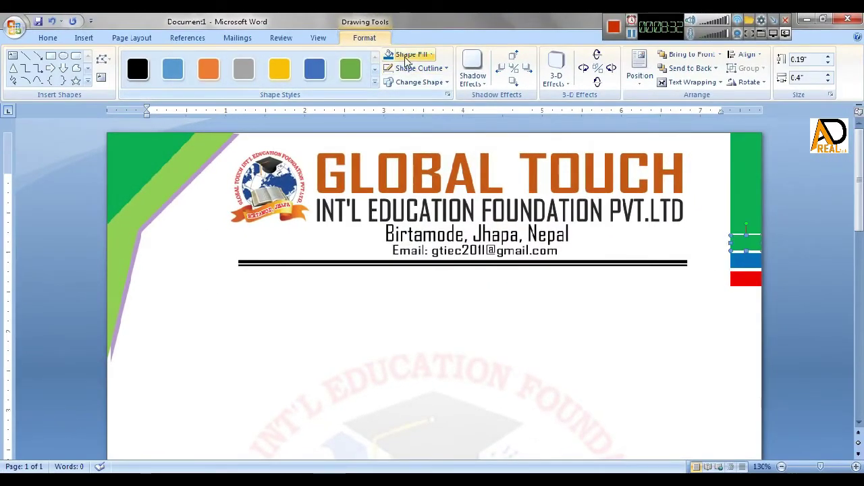
{"action": "left_click", "coordinate": [408, 54]}
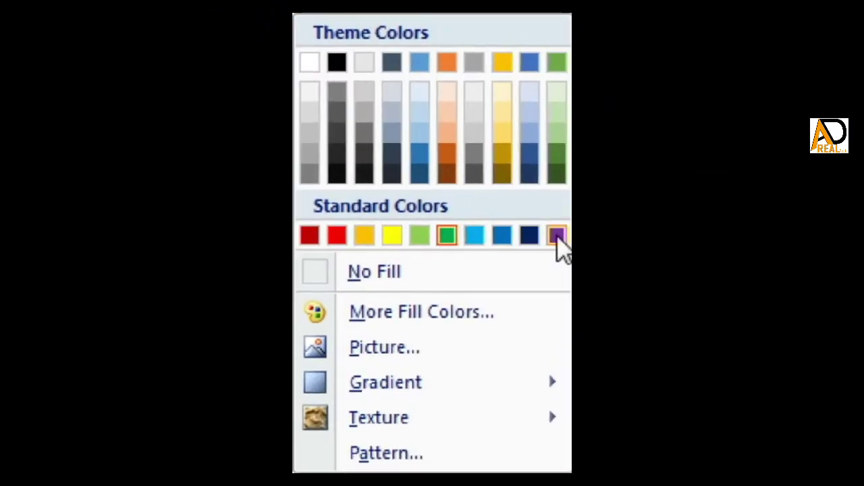
{"action": "left_click", "coordinate": [558, 236]}
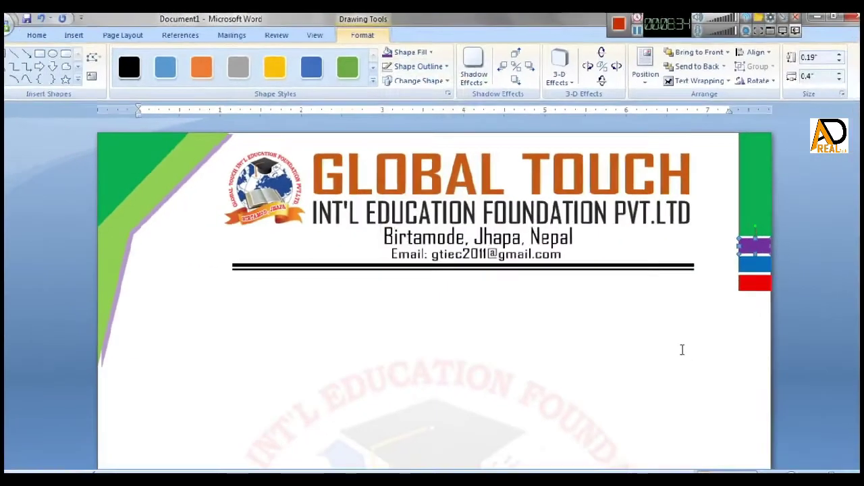
{"action": "left_click", "coordinate": [681, 349]}
- Group the green, light-green and purple corner shapes into a single graphic
{"action": "scroll", "coordinate": [293, 325], "scroll_direction": "down", "scroll_amount": 1}
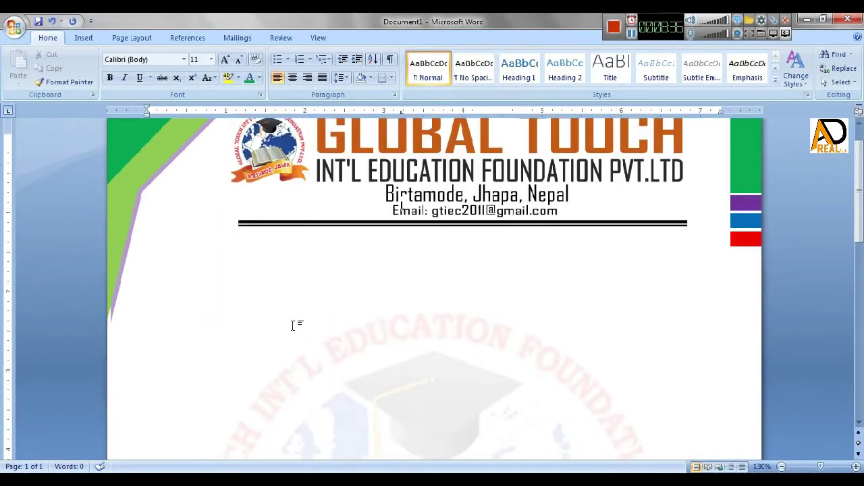
{"action": "left_click", "coordinate": [130, 225]}
{"action": "scroll", "coordinate": [135, 182], "scroll_direction": "up", "scroll_amount": 1}
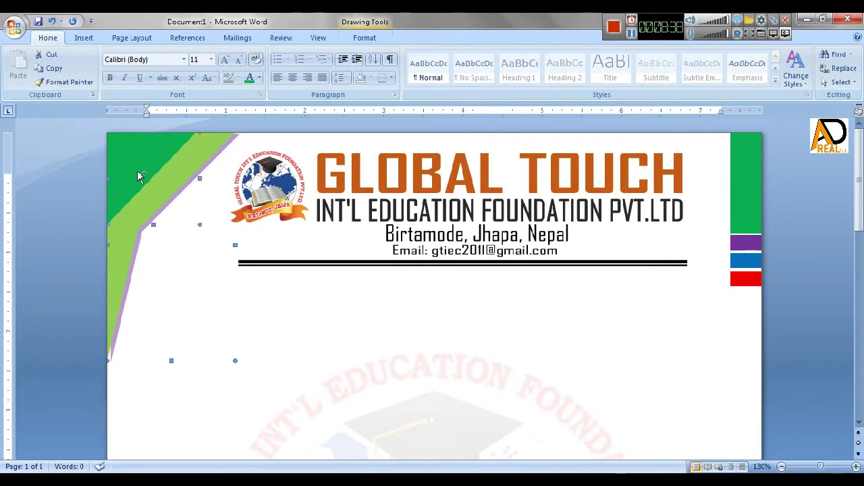
{"action": "right_click", "coordinate": [153, 172]}
{"action": "mouse_move", "coordinate": [179, 227]}
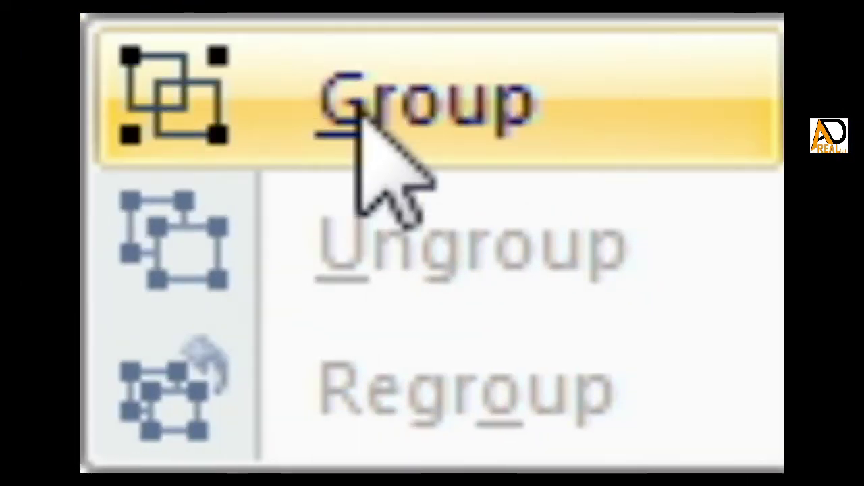
{"action": "left_click", "coordinate": [314, 228]}
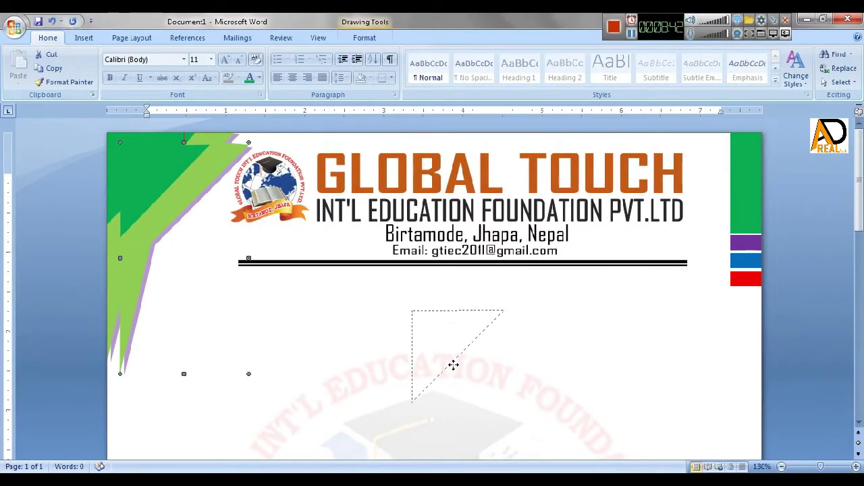
- Drag a copy of the grouped corner graphic further down the page
{"action": "left_click_drag", "start_coordinate": [453, 365], "coordinate": [494, 362]}
{"action": "scroll", "coordinate": [533, 213], "scroll_direction": "down", "scroll_amount": 1}
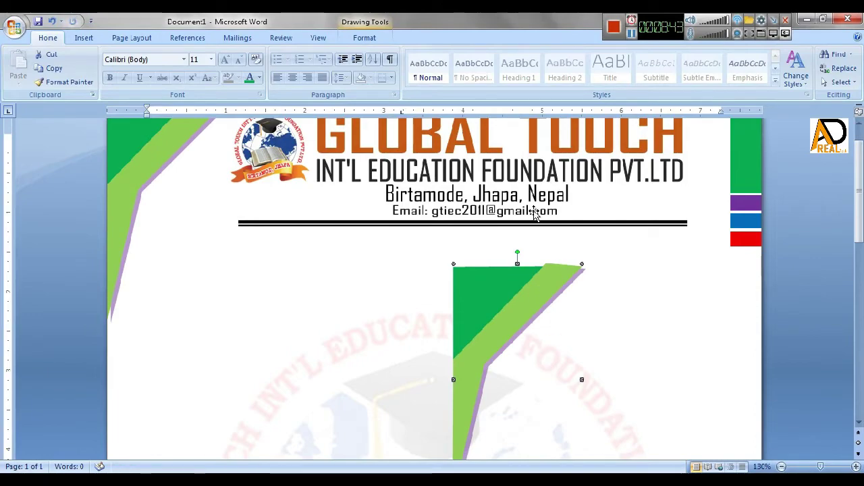
{"action": "left_click", "coordinate": [365, 38]}
{"action": "left_click", "coordinate": [749, 82]}
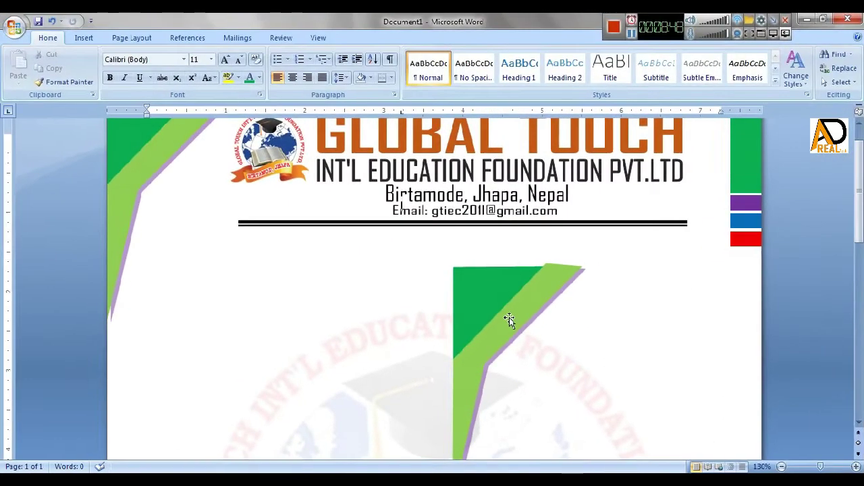
{"action": "left_click", "coordinate": [749, 82]}
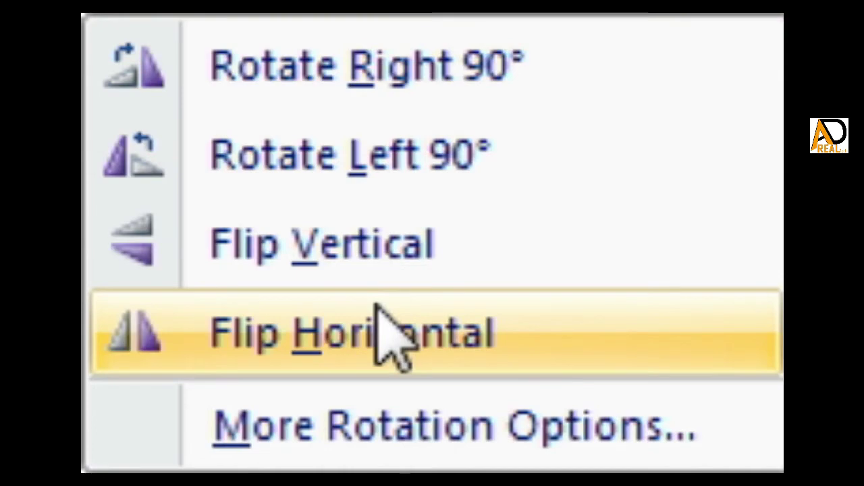
- Flip the copied corner graphic horizontally and vertically and set it into the bottom-right corner
{"action": "left_click", "coordinate": [391, 330]}
{"action": "left_click_drag", "start_coordinate": [565, 278], "coordinate": [557, 303]}
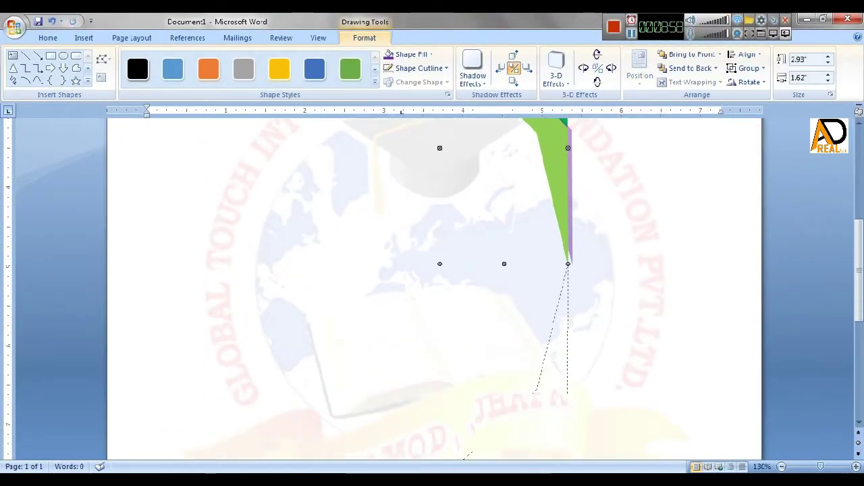
{"action": "left_click_drag", "start_coordinate": [502, 420], "coordinate": [518, 436]}
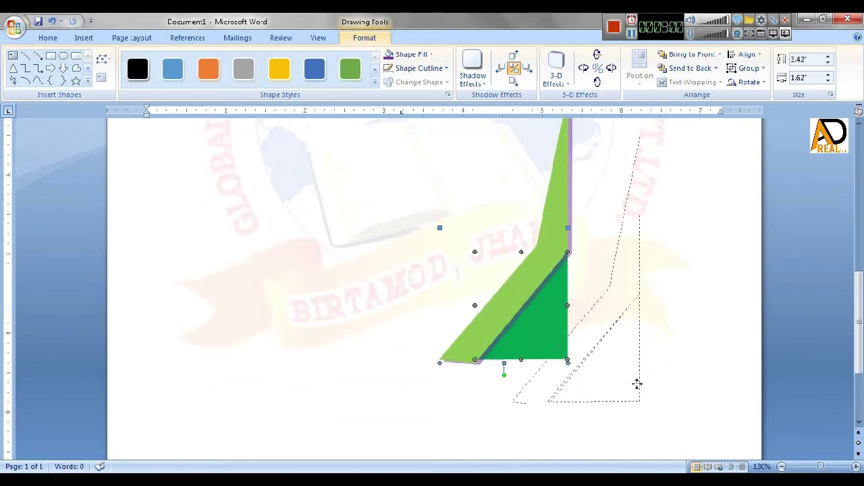
{"action": "left_click_drag", "start_coordinate": [637, 383], "coordinate": [671, 409]}
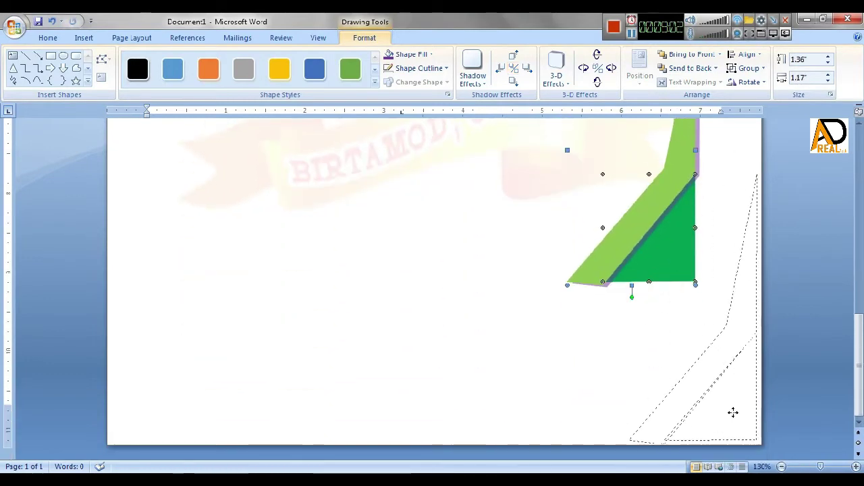
{"action": "mouse_move", "coordinate": [733, 412]}
{"action": "left_mouse_down"}
{"action": "mouse_move", "coordinate": [737, 423]}
{"action": "mouse_move", "coordinate": [712, 408]}
{"action": "left_mouse_up"}
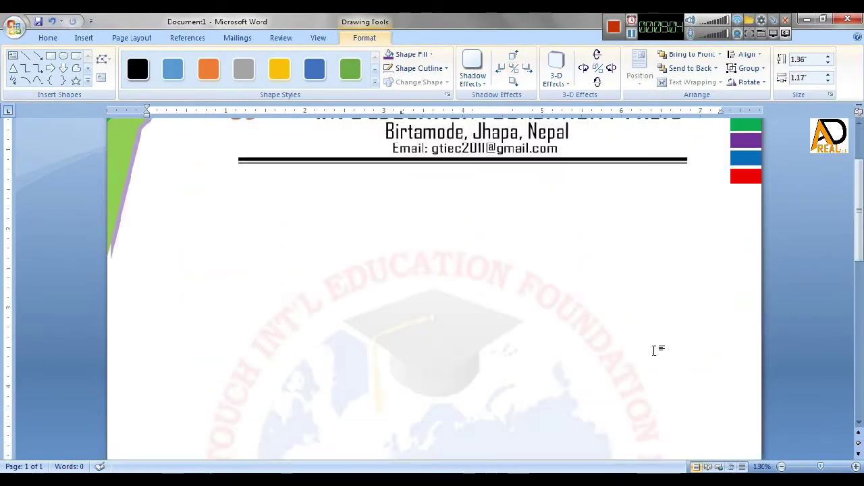
{"action": "left_click", "coordinate": [617, 352]}
- Draw a straight horizontal line across the bottom of the page
{"action": "scroll", "coordinate": [617, 358], "scroll_direction": "up", "scroll_amount": 5}
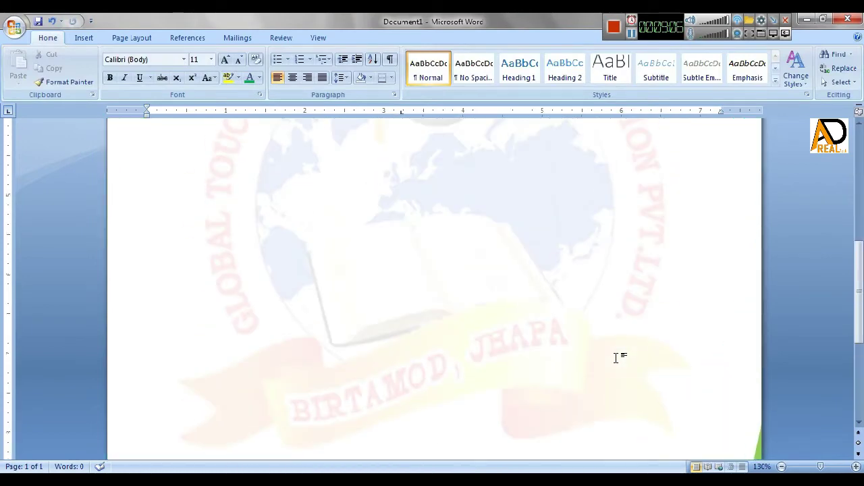
{"action": "scroll", "coordinate": [616, 358], "scroll_direction": "up", "scroll_amount": 5}
{"action": "scroll", "coordinate": [616, 358], "scroll_direction": "down", "scroll_amount": 5}
{"action": "scroll", "coordinate": [617, 358], "scroll_direction": "down", "scroll_amount": 5}
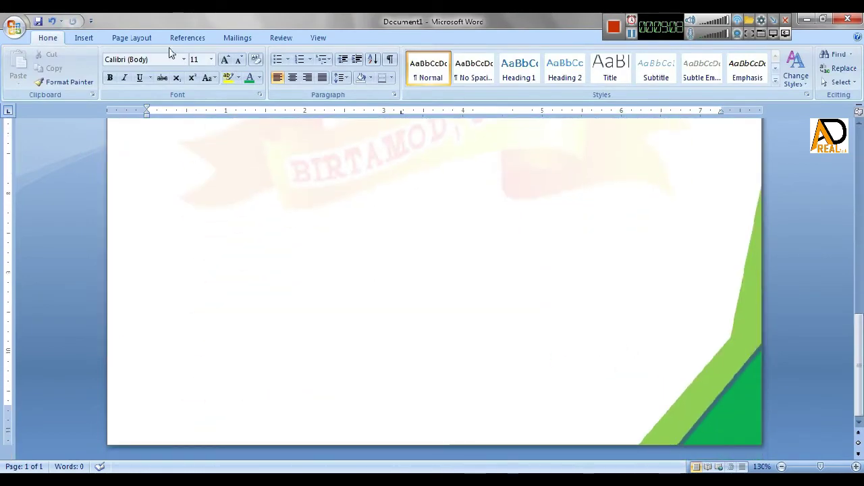
{"action": "left_click", "coordinate": [84, 38]}
{"action": "left_click", "coordinate": [189, 67]}
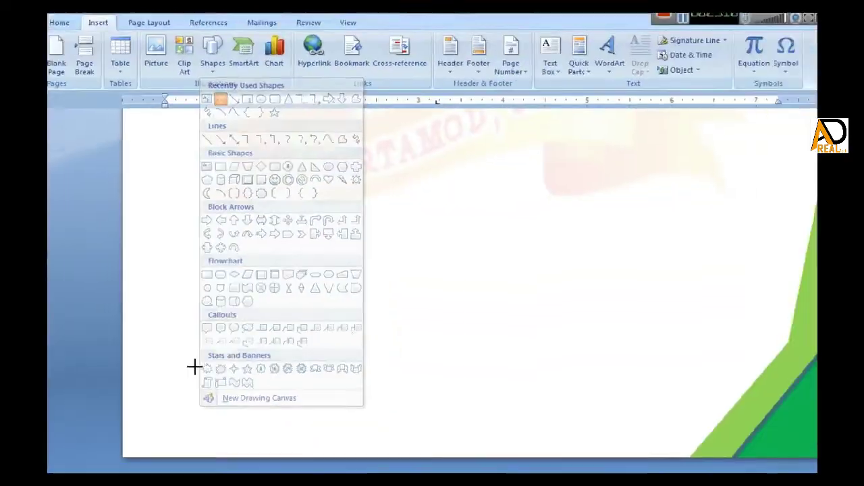
{"action": "left_click", "coordinate": [363, 43]}
{"action": "mouse_move", "coordinate": [116, 382]}
{"action": "left_mouse_down"}
{"action": "mouse_move", "coordinate": [590, 369]}
{"action": "mouse_move", "coordinate": [679, 380]}
{"action": "left_mouse_up"}
- Make the footer line 3 pt thick and send it behind the corner graphic
{"action": "left_click", "coordinate": [420, 67]}
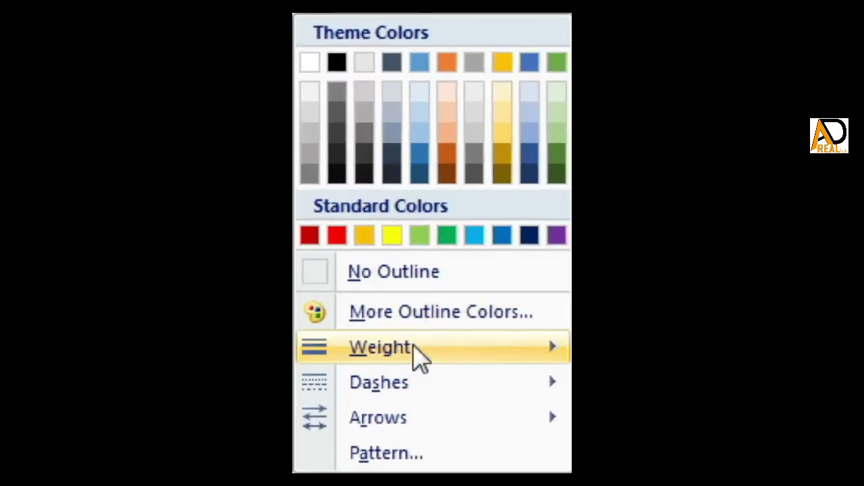
{"action": "mouse_move", "coordinate": [419, 320]}
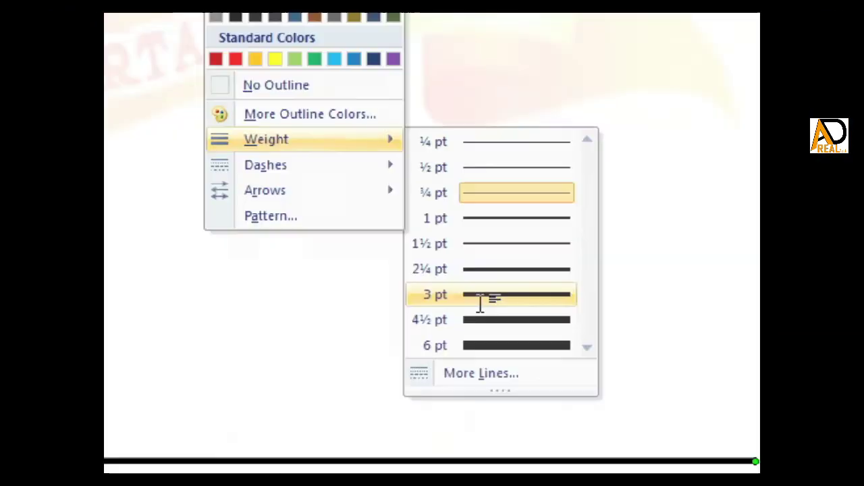
{"action": "left_click", "coordinate": [480, 303]}
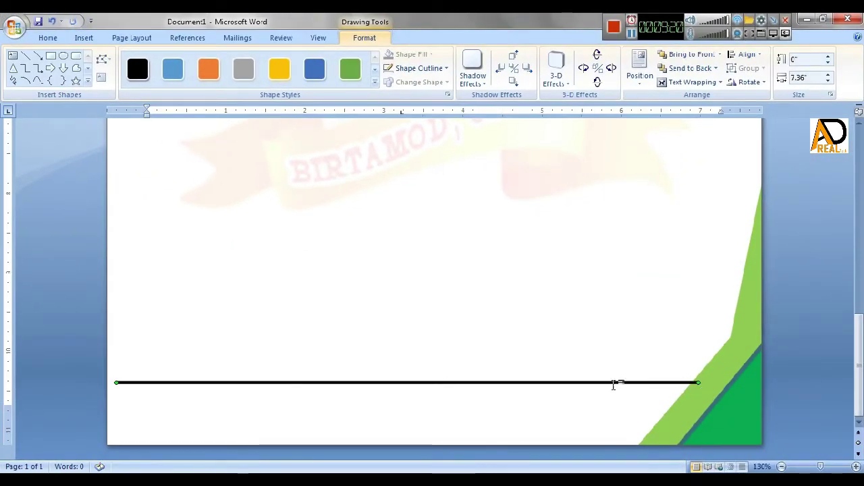
{"action": "left_click", "coordinate": [686, 68]}
{"action": "left_click", "coordinate": [582, 277]}
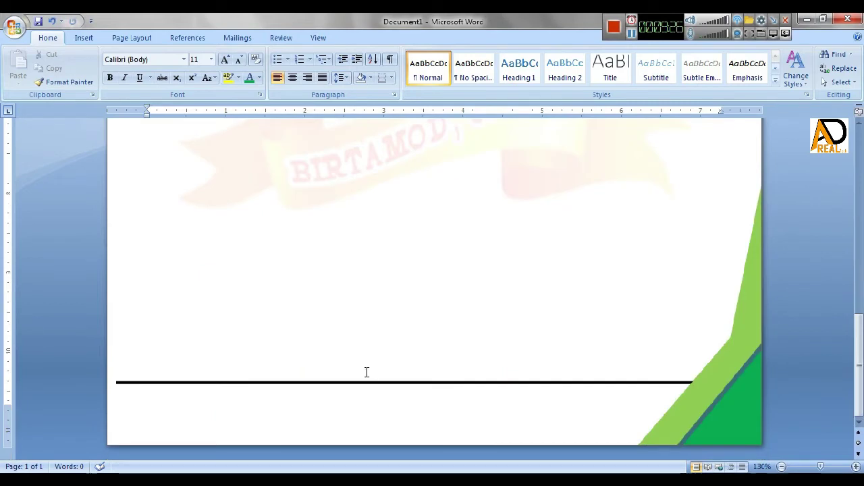
- Duplicate the footer line with Ctrl+D, position the copy just beneath it, and make it 1 pt thick
{"action": "left_click", "coordinate": [373, 384]}
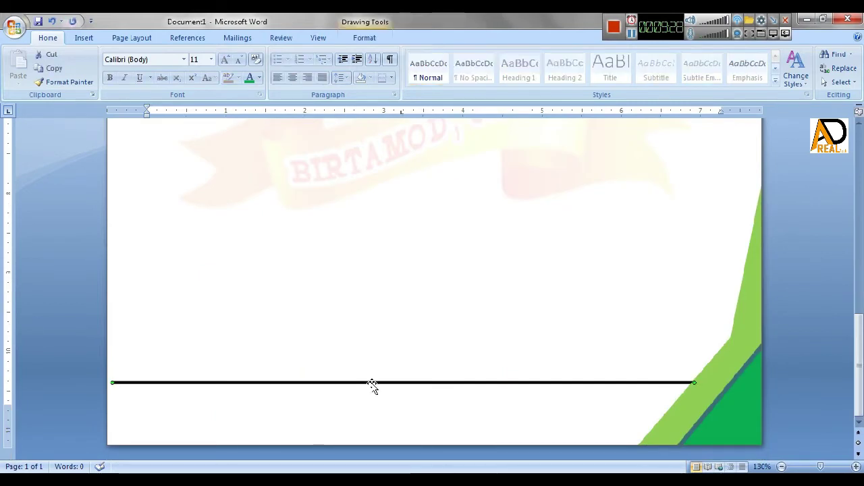
{"action": "key", "text": "ctrl+d"}
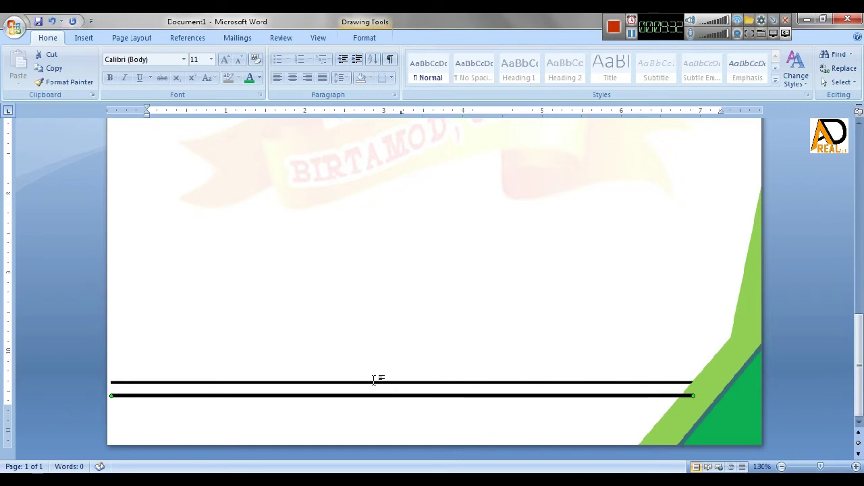
{"action": "key", "text": "Up"}
{"action": "key", "text": "Up"}
{"action": "key", "text": "Up"}
{"action": "key", "text": "Down"}
{"action": "key", "text": "Down"}
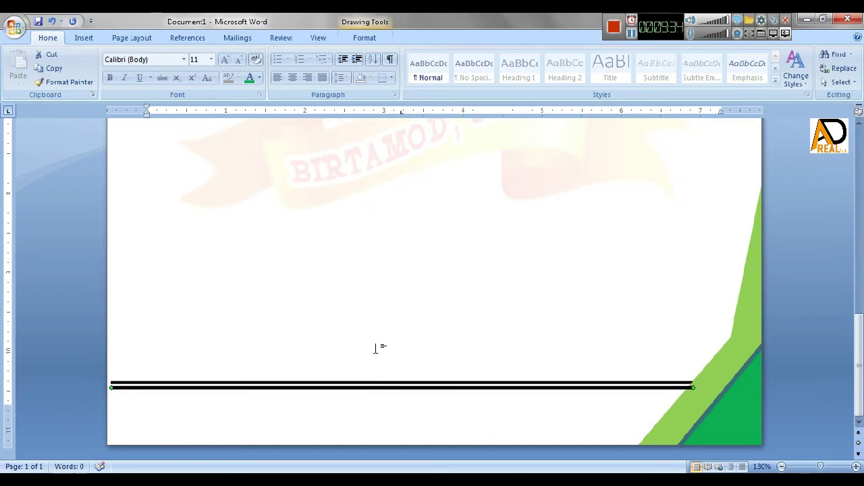
{"action": "left_click", "coordinate": [364, 37]}
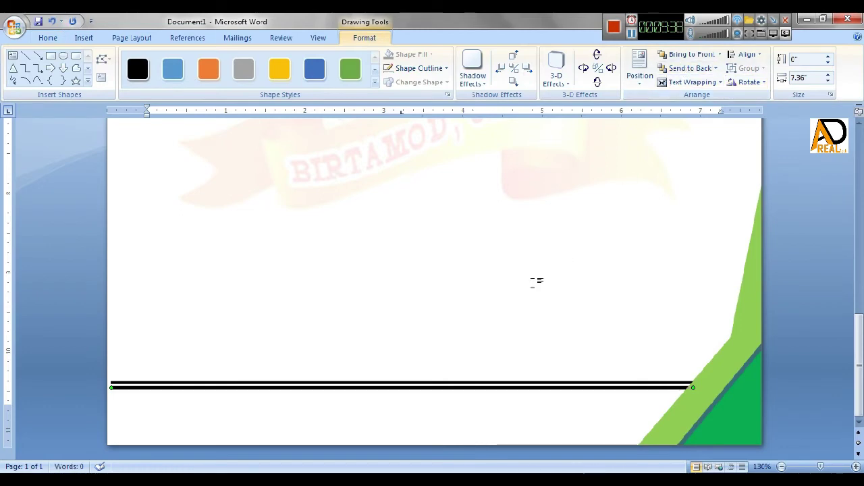
{"action": "left_click", "coordinate": [419, 68]}
{"action": "mouse_move", "coordinate": [405, 277]}
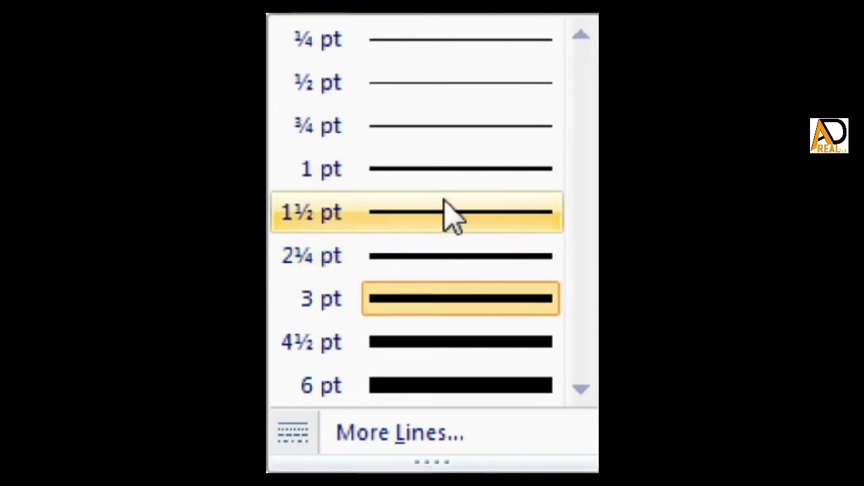
{"action": "left_click", "coordinate": [447, 178]}
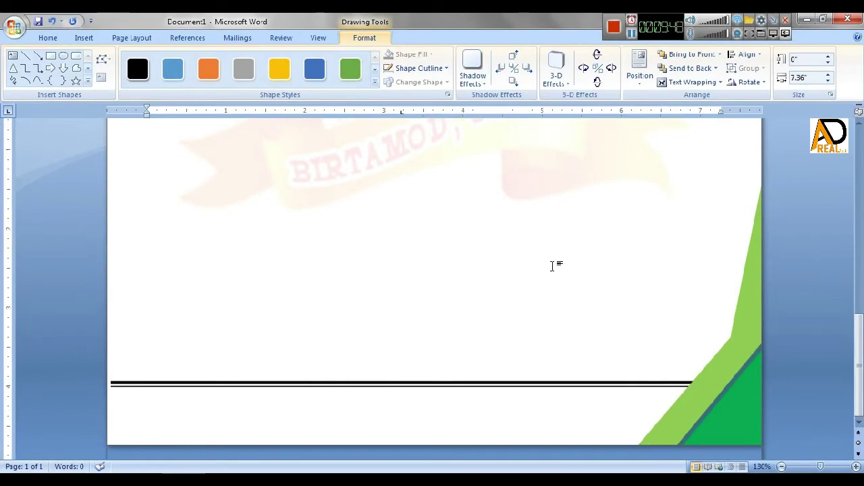
{"action": "left_click", "coordinate": [551, 266]}
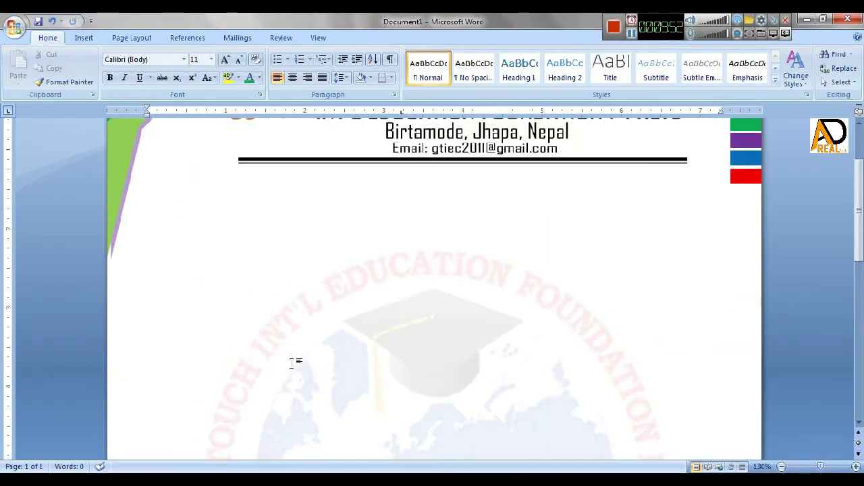
{"action": "left_click", "coordinate": [84, 38]}
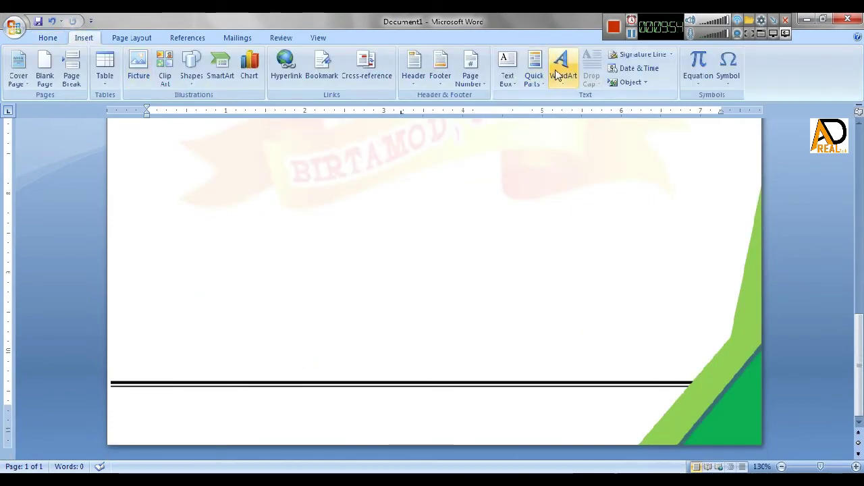
{"action": "left_click", "coordinate": [560, 66]}
{"action": "left_click", "coordinate": [189, 66]}
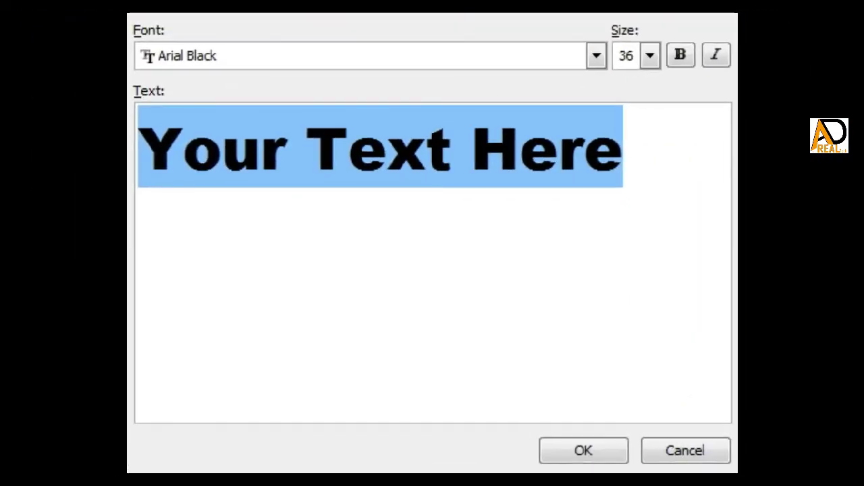
{"action": "type", "text": "web"}
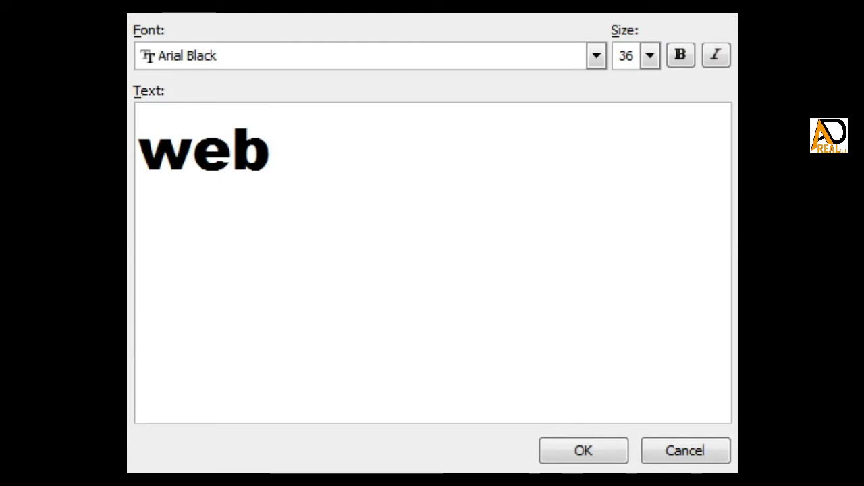
{"action": "type", "text": ": "}
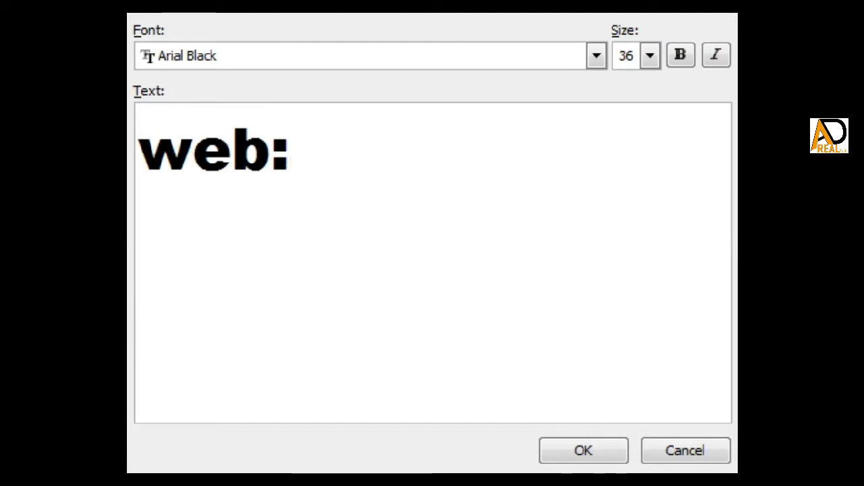
{"action": "type", "text": "www."}
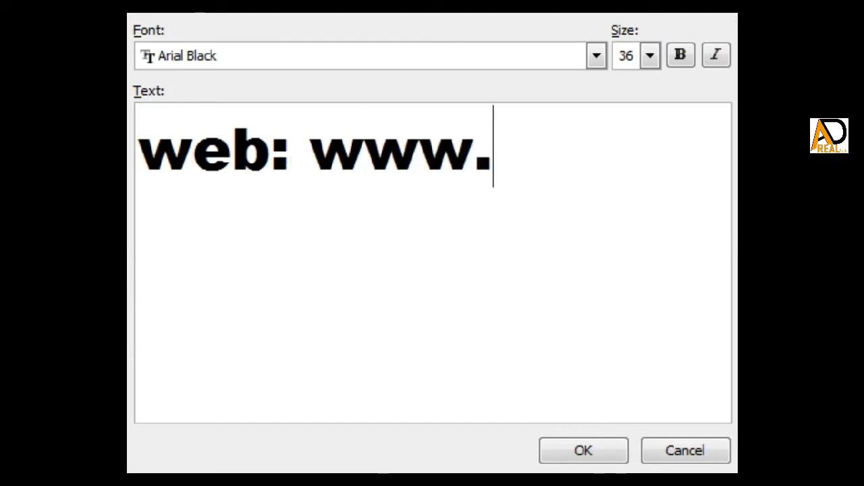
{"action": "type", "text": "globalt"}
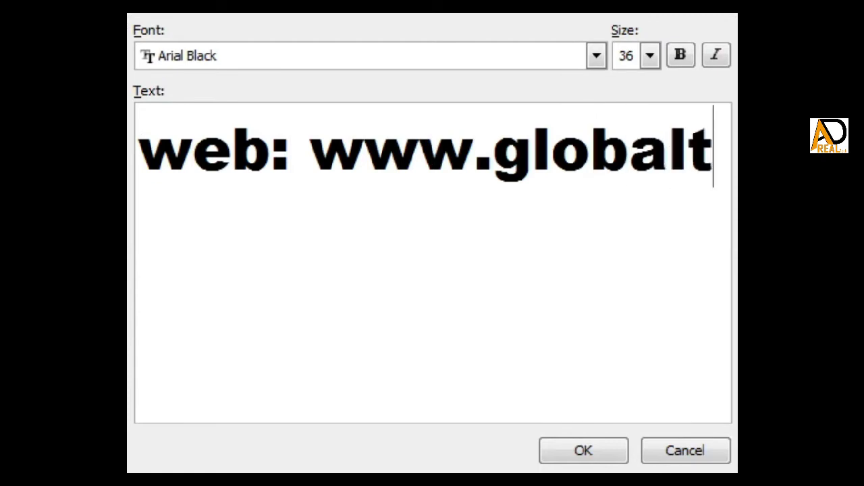
{"action": "type", "text": "ouch"}
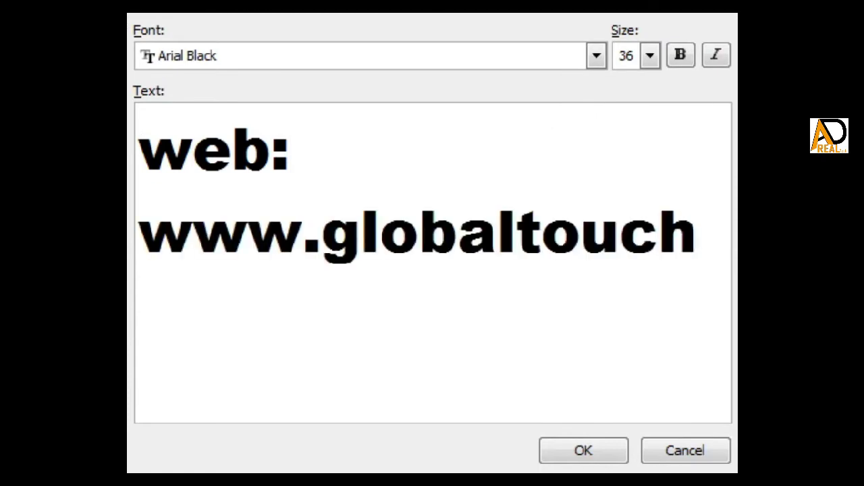
{"action": "type", "text": "e"}
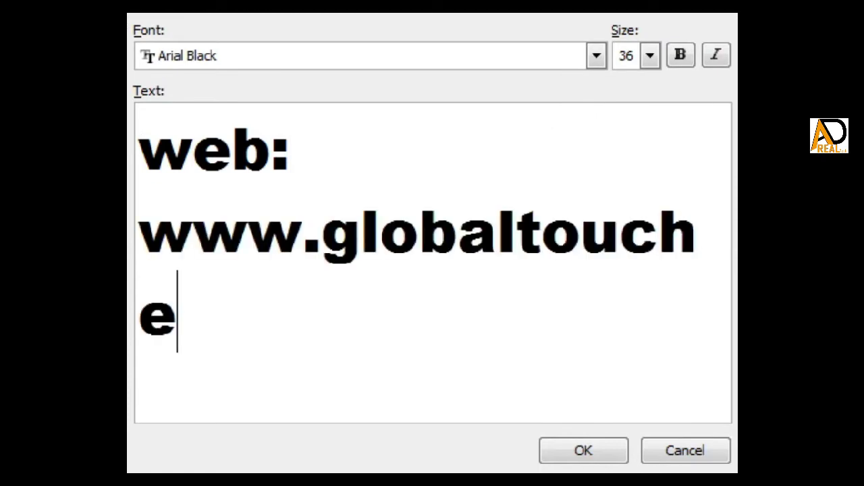
{"action": "type", "text": "du.com."}
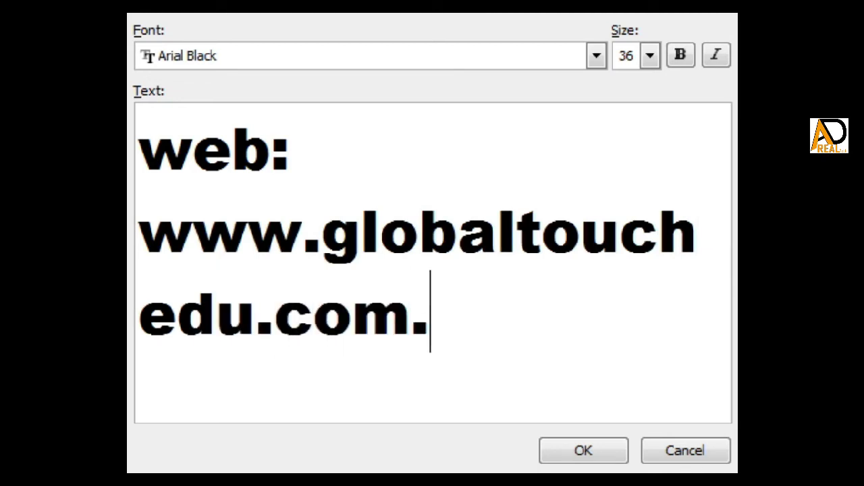
{"action": "type", "text": "np"}
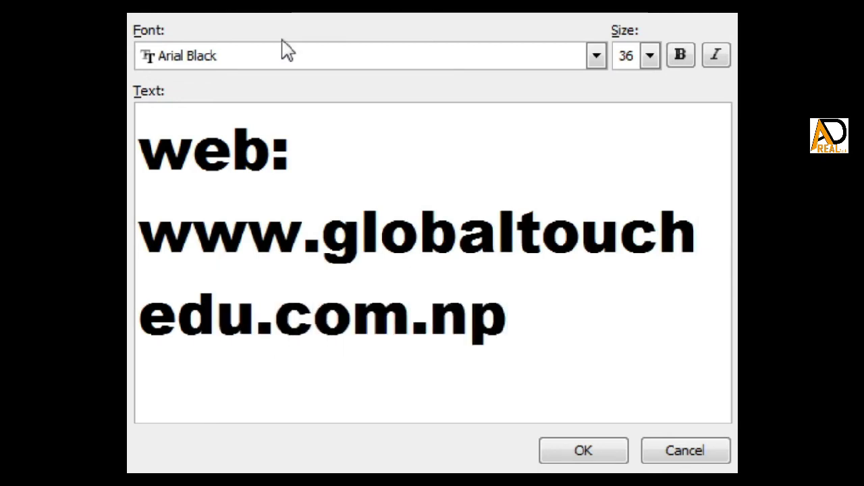
- Set the WordArt text to Agency FB at size 28 and insert it
{"action": "left_click", "coordinate": [287, 50]}
{"action": "scroll", "coordinate": [295, 141], "scroll_direction": "up", "scroll_amount": 2}
{"action": "scroll", "coordinate": [292, 146], "scroll_direction": "up", "scroll_amount": 2}
{"action": "scroll", "coordinate": [294, 147], "scroll_direction": "up", "scroll_amount": 5}
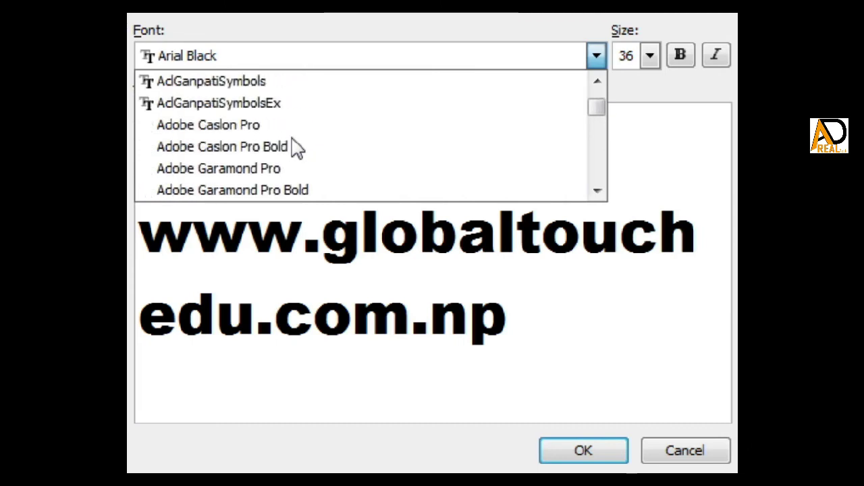
{"action": "scroll", "coordinate": [295, 148], "scroll_direction": "down", "scroll_amount": 1}
{"action": "left_click", "coordinate": [223, 147]}
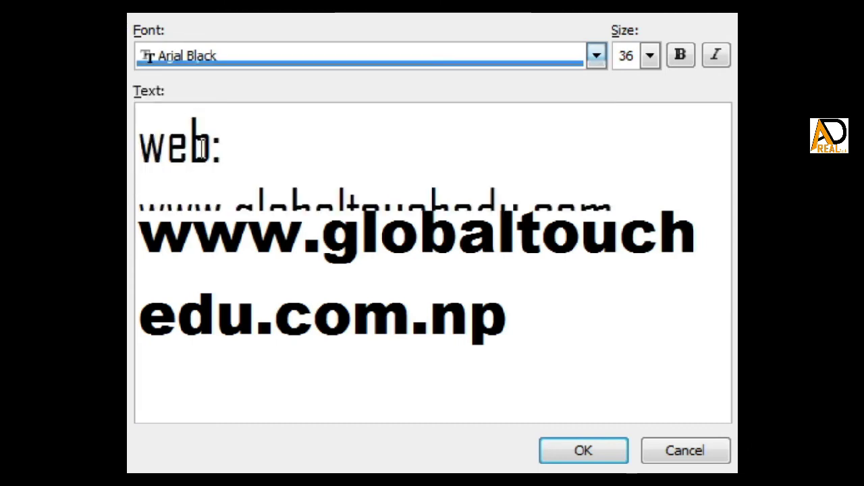
{"action": "left_click", "coordinate": [651, 65]}
{"action": "left_click", "coordinate": [636, 101]}
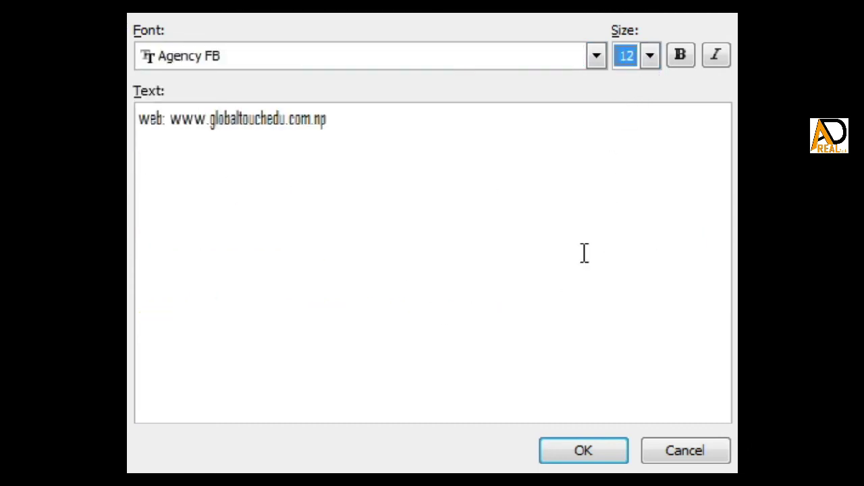
{"action": "left_click", "coordinate": [651, 58]}
{"action": "left_click", "coordinate": [620, 146]}
{"action": "left_click", "coordinate": [205, 157]}
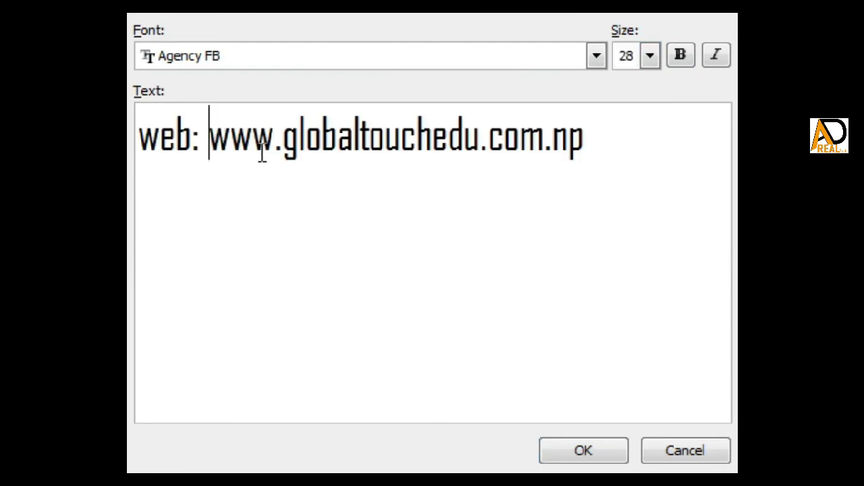
{"action": "left_click", "coordinate": [578, 453]}
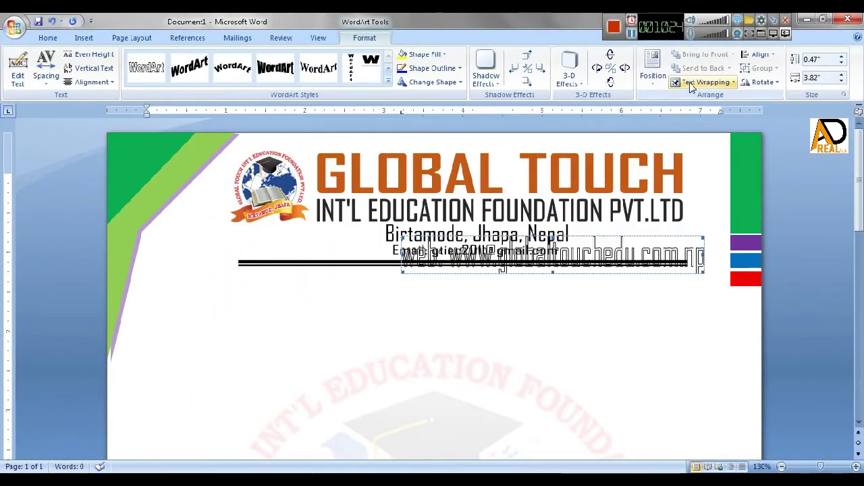
- Set the web-address WordArt to In Front of Text, move it under the double line, and shorten it
{"action": "left_click", "coordinate": [705, 81]}
{"action": "left_click", "coordinate": [718, 161]}
{"action": "mouse_move", "coordinate": [601, 264]}
{"action": "left_mouse_down"}
{"action": "mouse_move", "coordinate": [495, 300]}
{"action": "mouse_move", "coordinate": [483, 347]}
{"action": "left_mouse_up"}
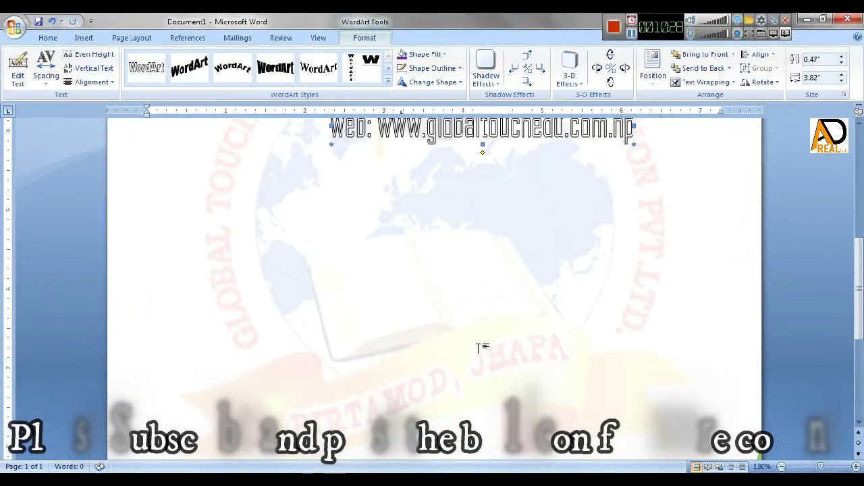
{"action": "scroll", "coordinate": [390, 315], "scroll_direction": "down", "scroll_amount": 5}
{"action": "scroll", "coordinate": [390, 312], "scroll_direction": "up", "scroll_amount": 2}
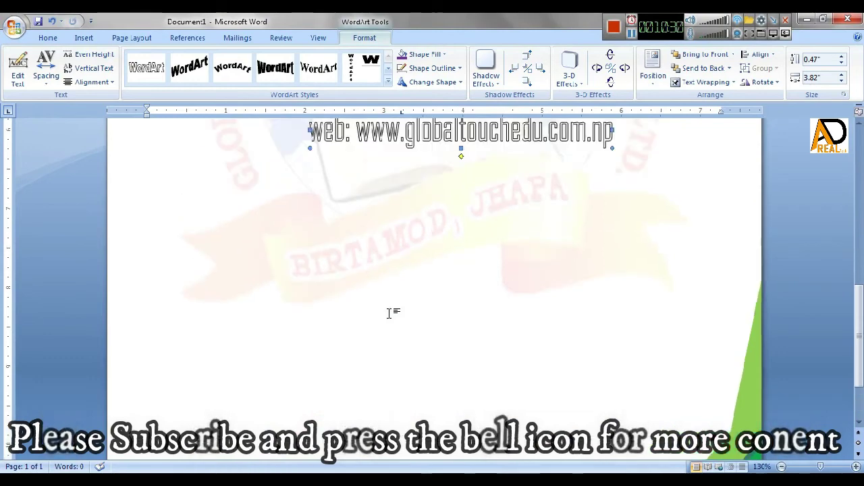
{"action": "left_click_drag", "start_coordinate": [357, 347], "coordinate": [346, 373]}
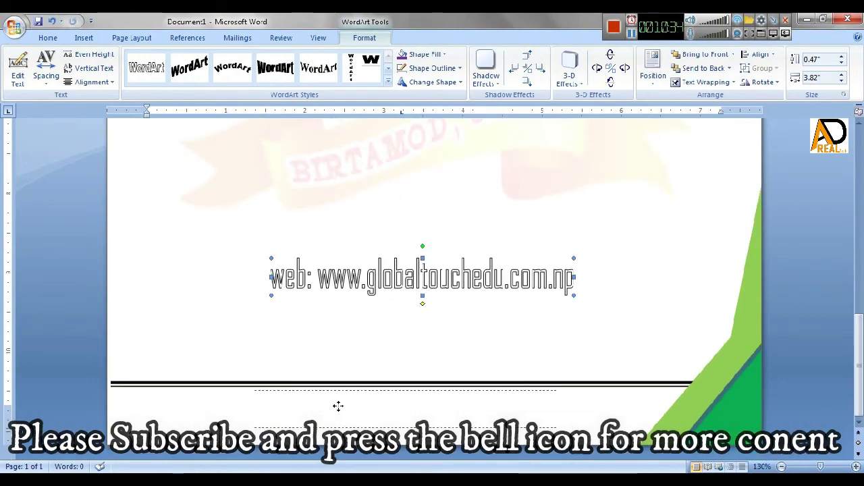
{"action": "left_click_drag", "start_coordinate": [338, 406], "coordinate": [338, 406]}
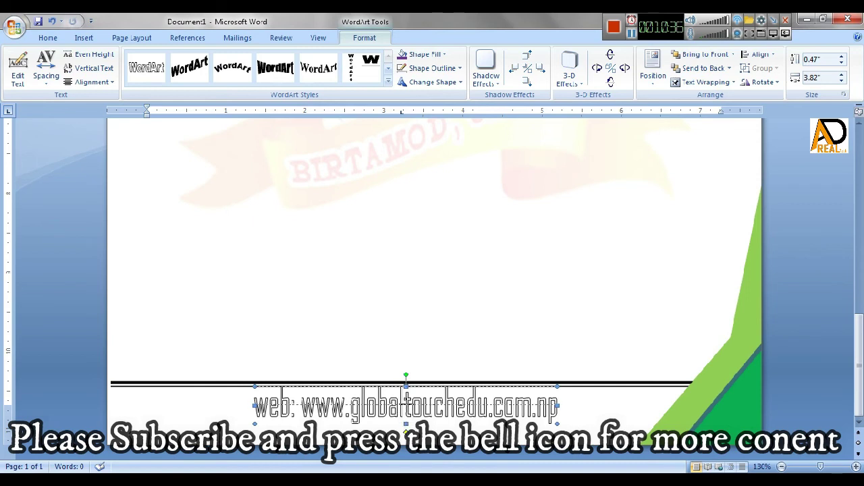
{"action": "left_click_drag", "start_coordinate": [406, 424], "coordinate": [406, 406]}
{"action": "key", "text": "Down"}
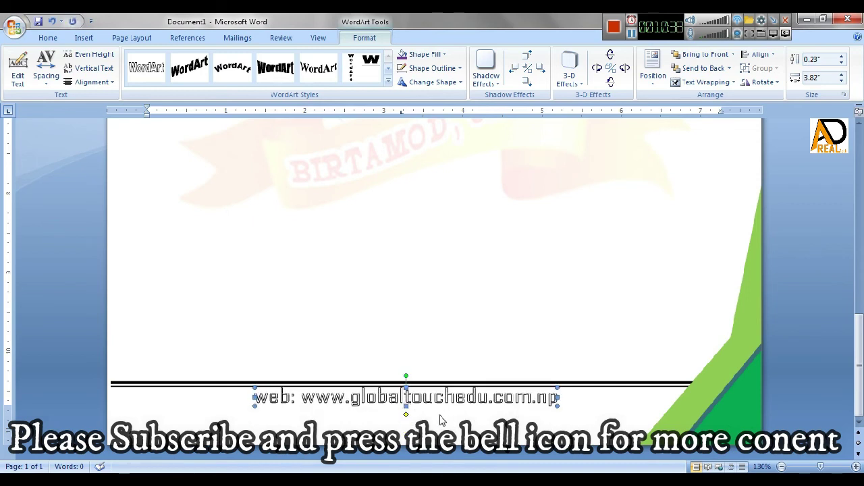
- Give the web address a dark gray fill with no outline and widen it to 4.1 inches
{"action": "left_click", "coordinate": [418, 54]}
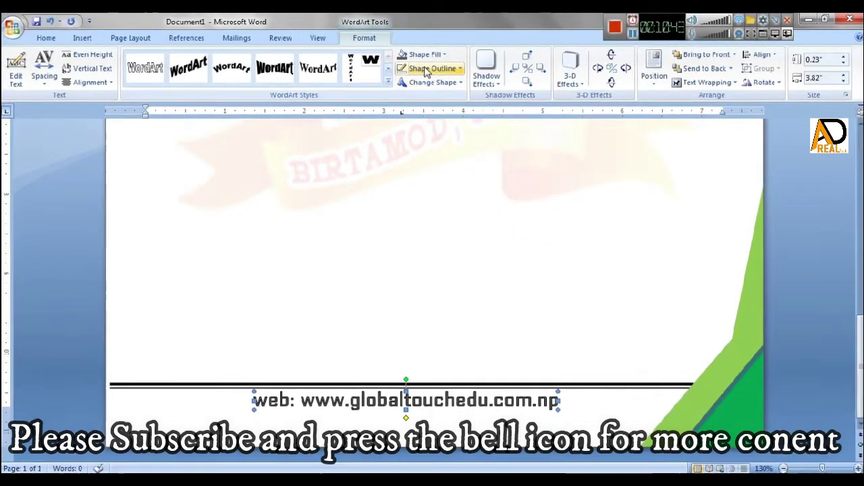
{"action": "left_click", "coordinate": [418, 75]}
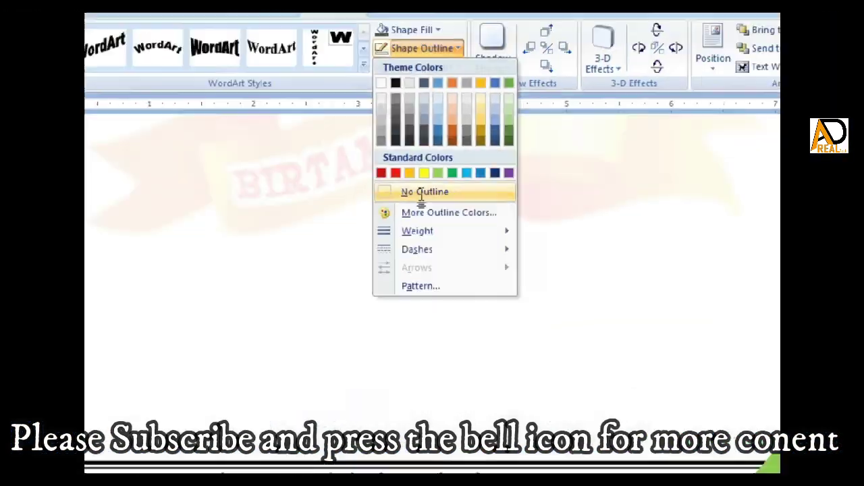
{"action": "left_click", "coordinate": [422, 200]}
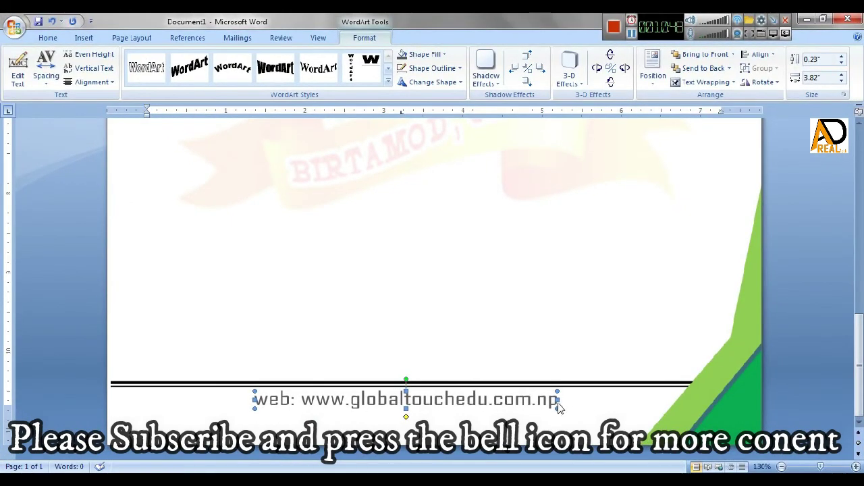
{"action": "left_click_drag", "start_coordinate": [560, 399], "coordinate": [571, 403]}
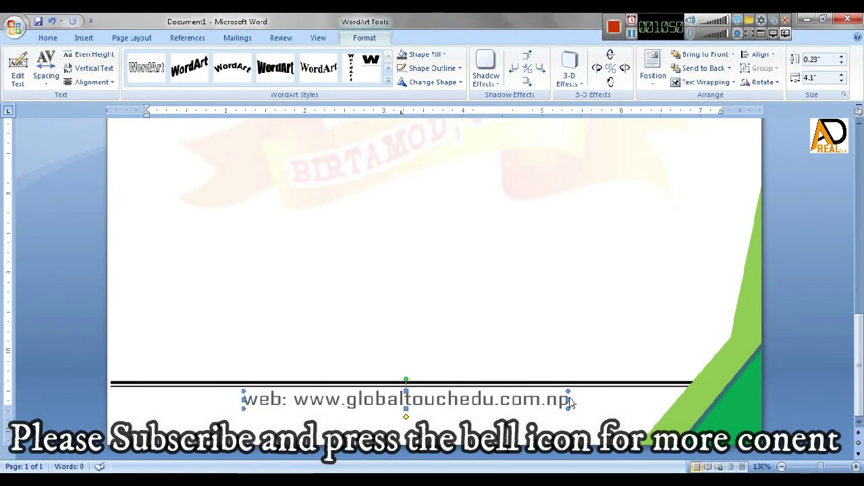
{"action": "left_click", "coordinate": [548, 328]}
{"action": "scroll", "coordinate": [549, 328], "scroll_direction": "up", "scroll_amount": 10}
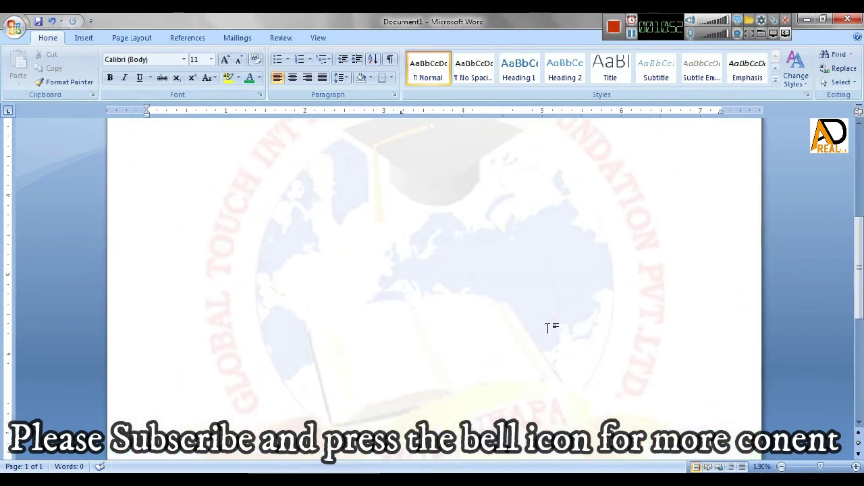